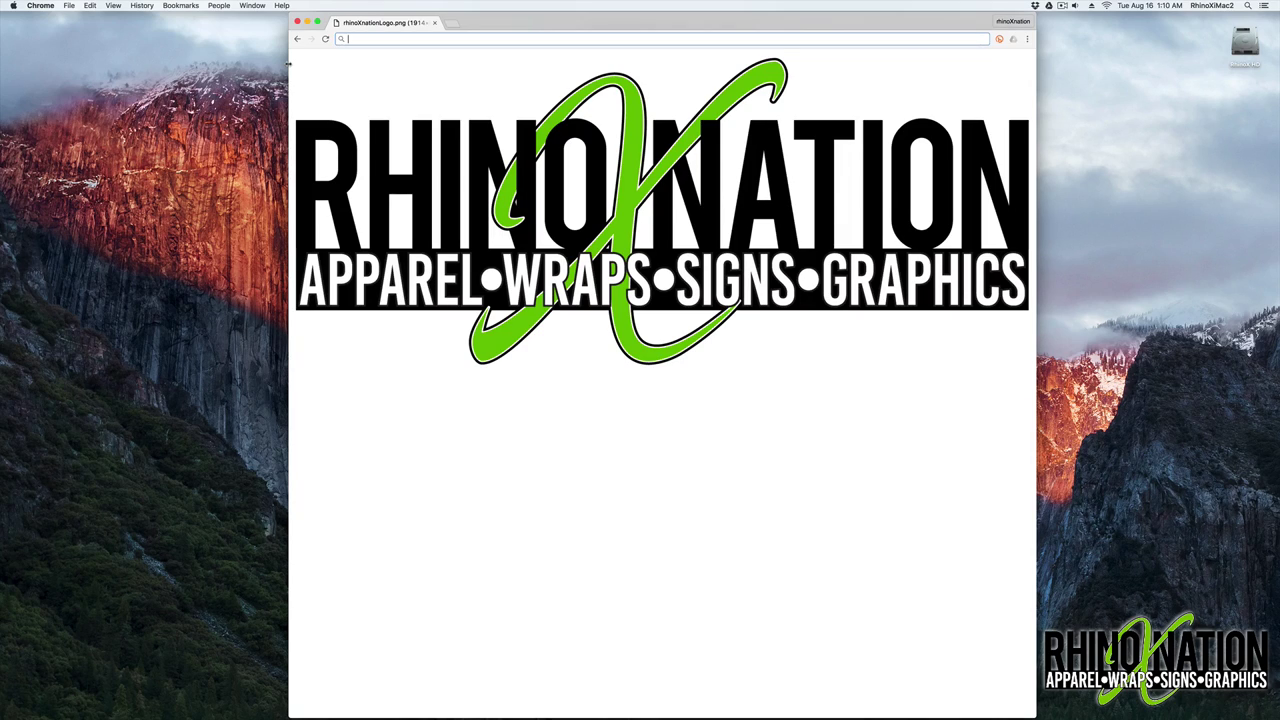
key("super+l")
left_click(946, 682)
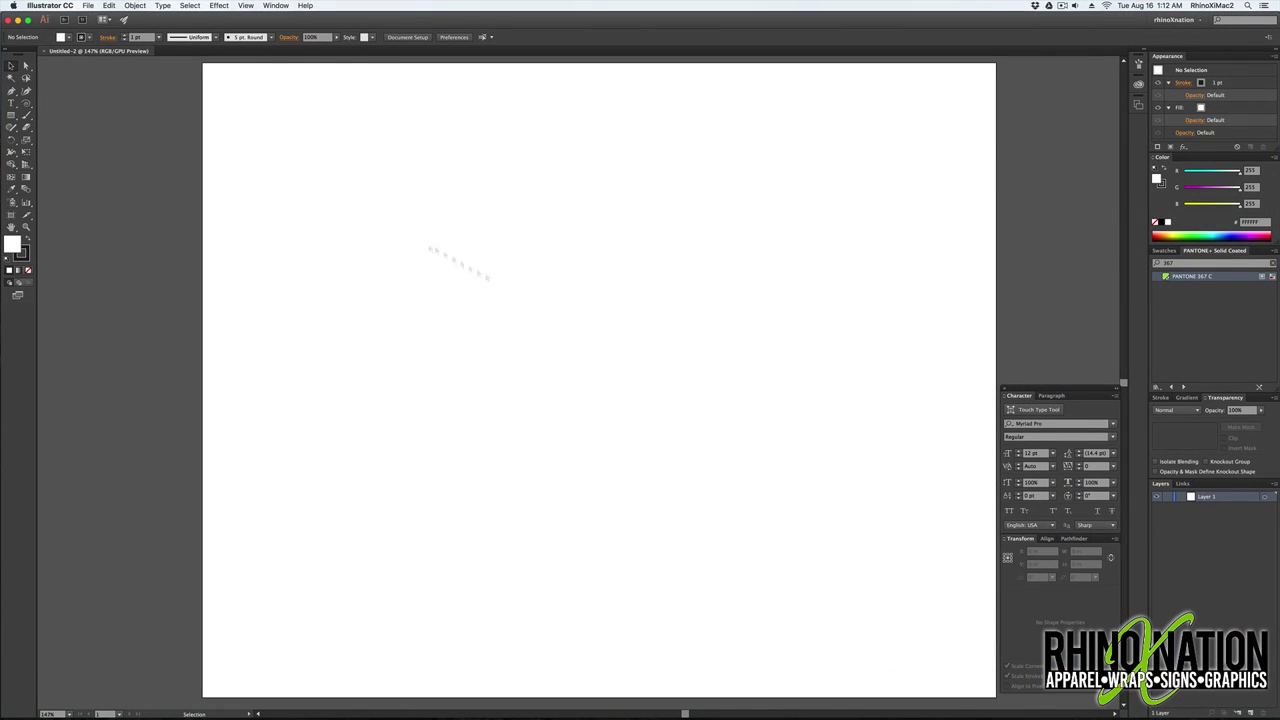
- Draw a rectangle across the upper part of the artboard and set it to 8 in wide and 0.3 in high
left_click(11, 115)
mouse_move(302, 146)
left_mouse_down()
mouse_move(718, 150)
mouse_move(924, 189)
left_mouse_up()
left_click(876, 37)
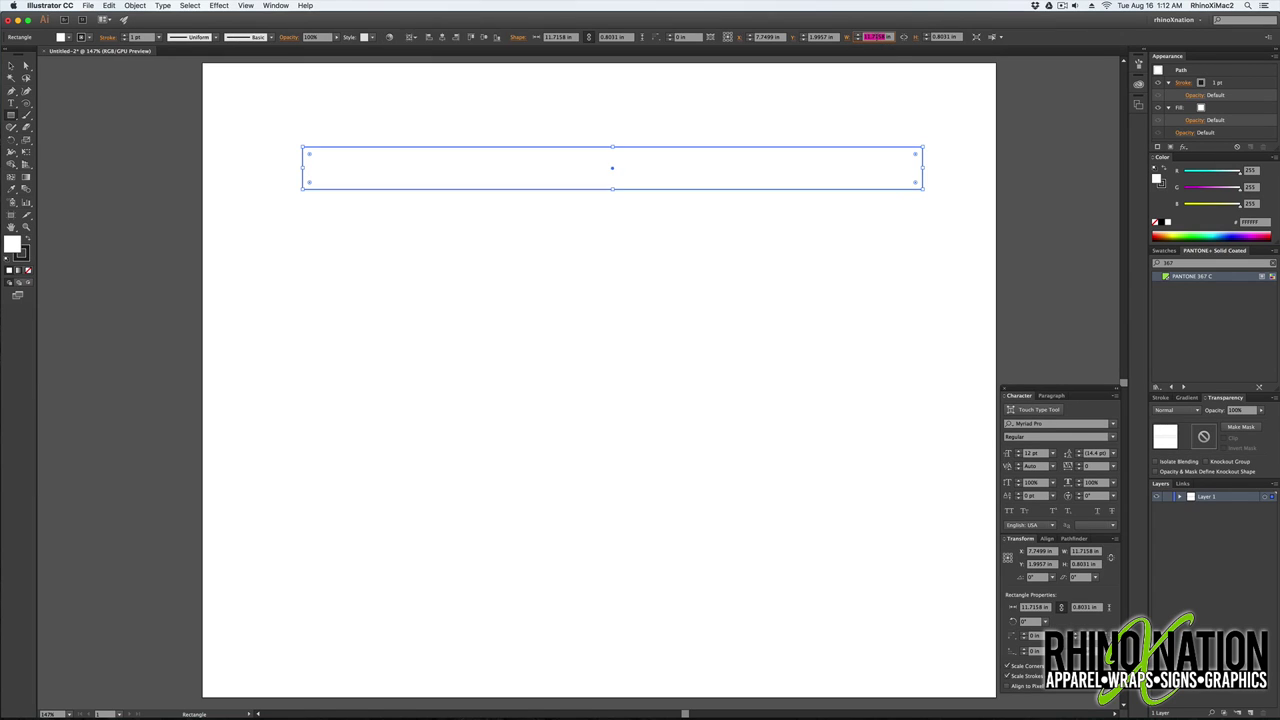
type("8")
key("Tab")
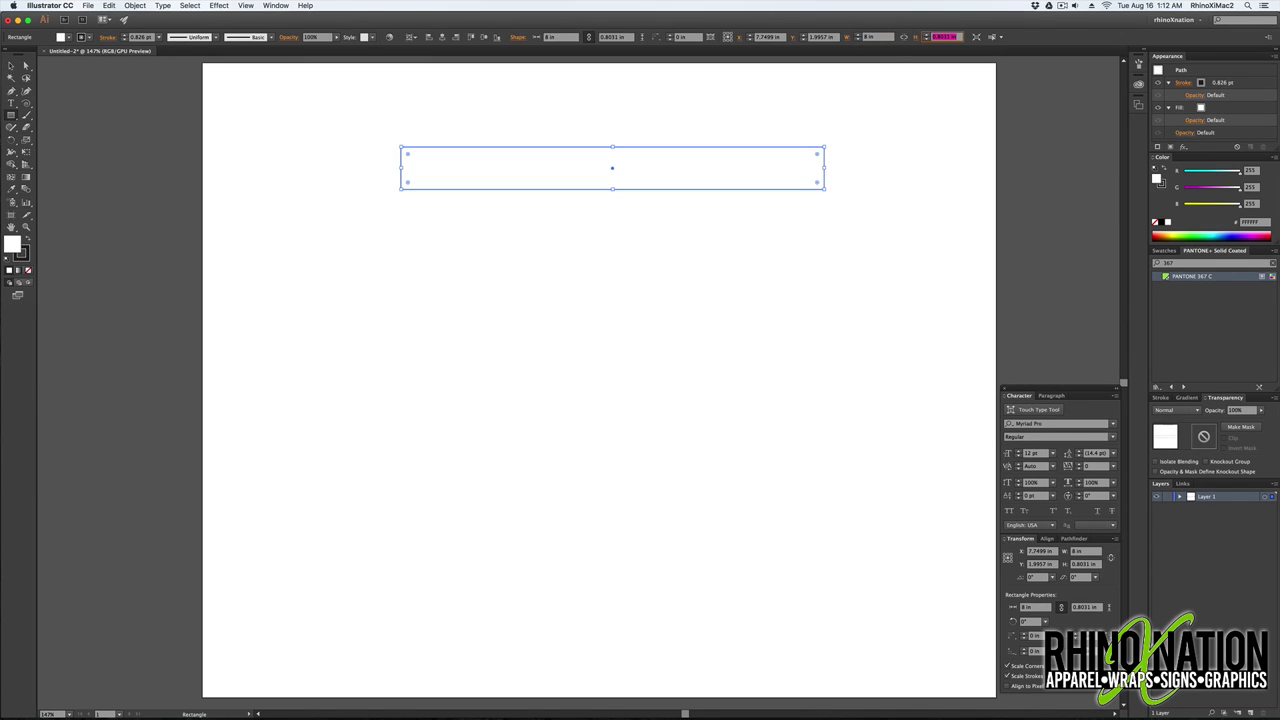
key("BackSpace")
type("0.3")
key("Return")
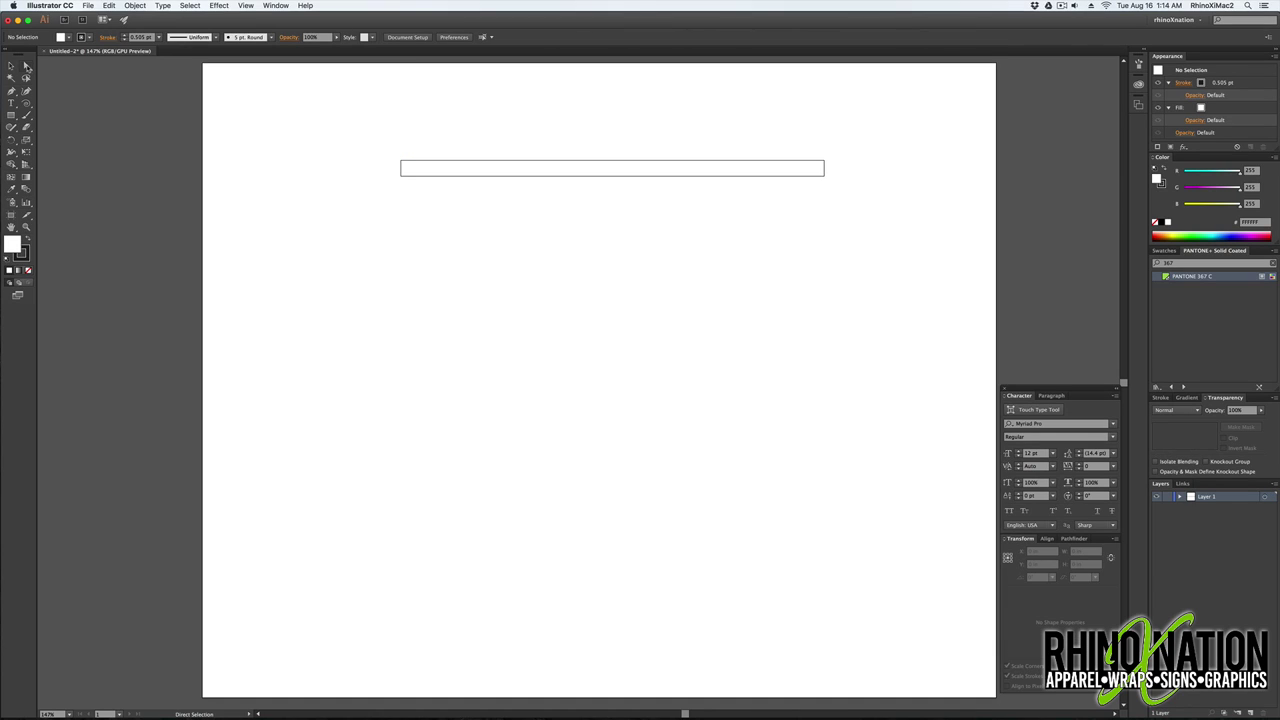
- Taper the rectangle's right end by nudging its lower right corner up and its upper right corner down
left_click(824, 176)
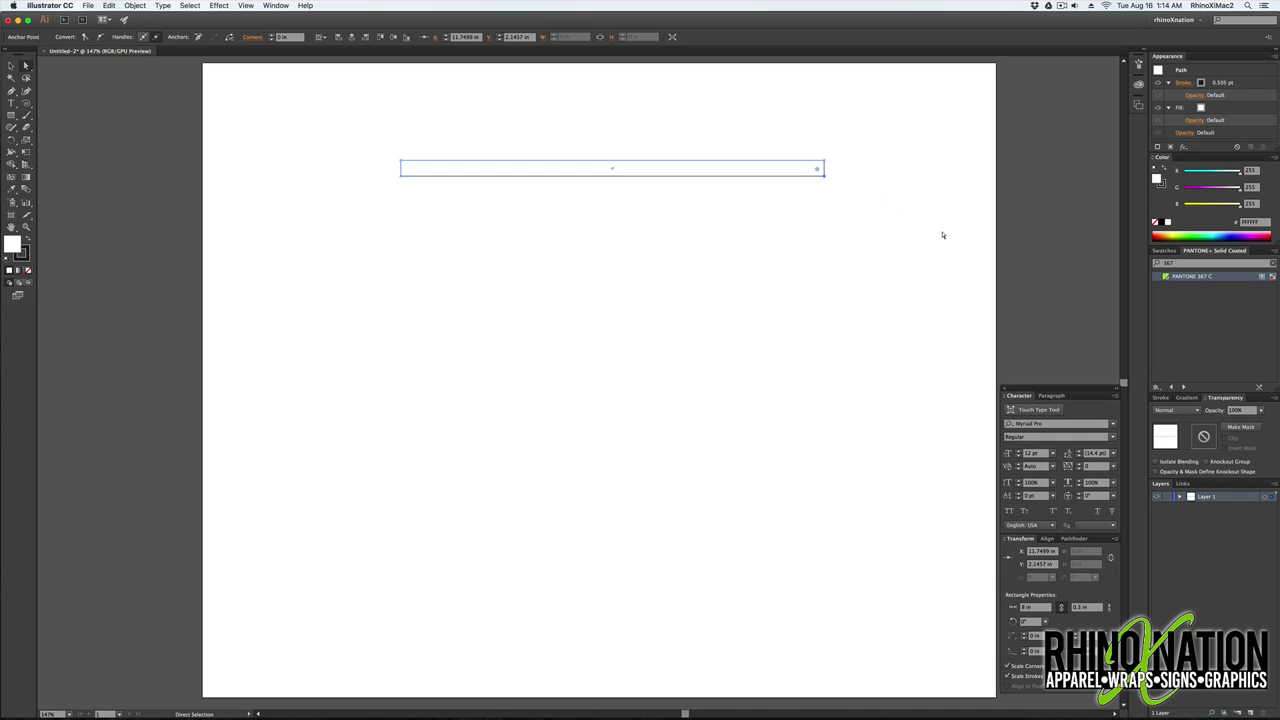
key("Up")
key("Up")
key("Up")
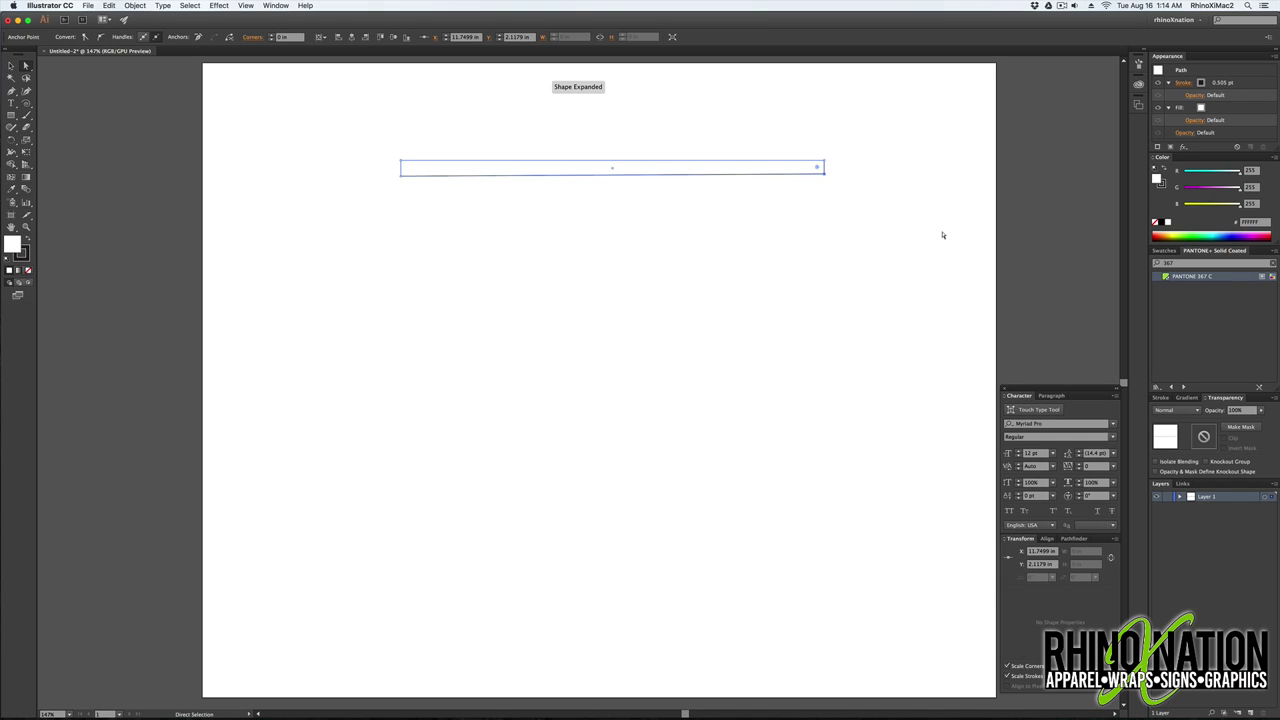
key("Up")
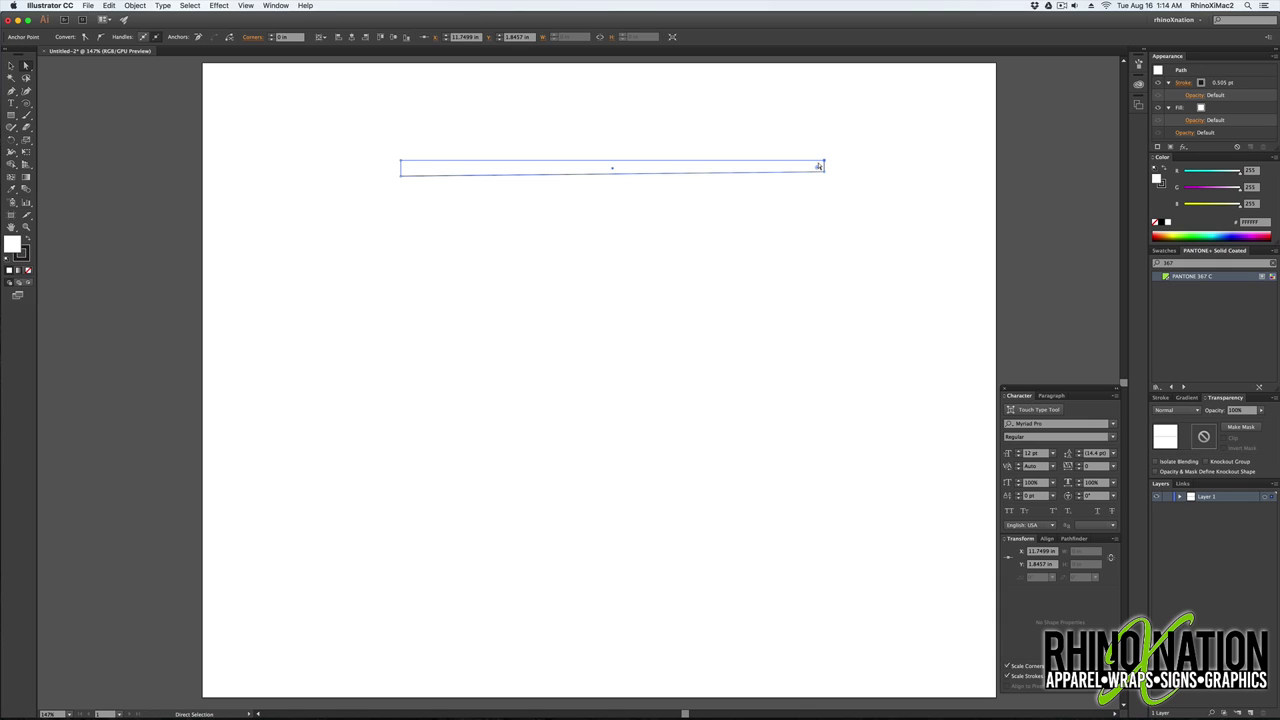
left_click_drag(819, 164, 820, 167)
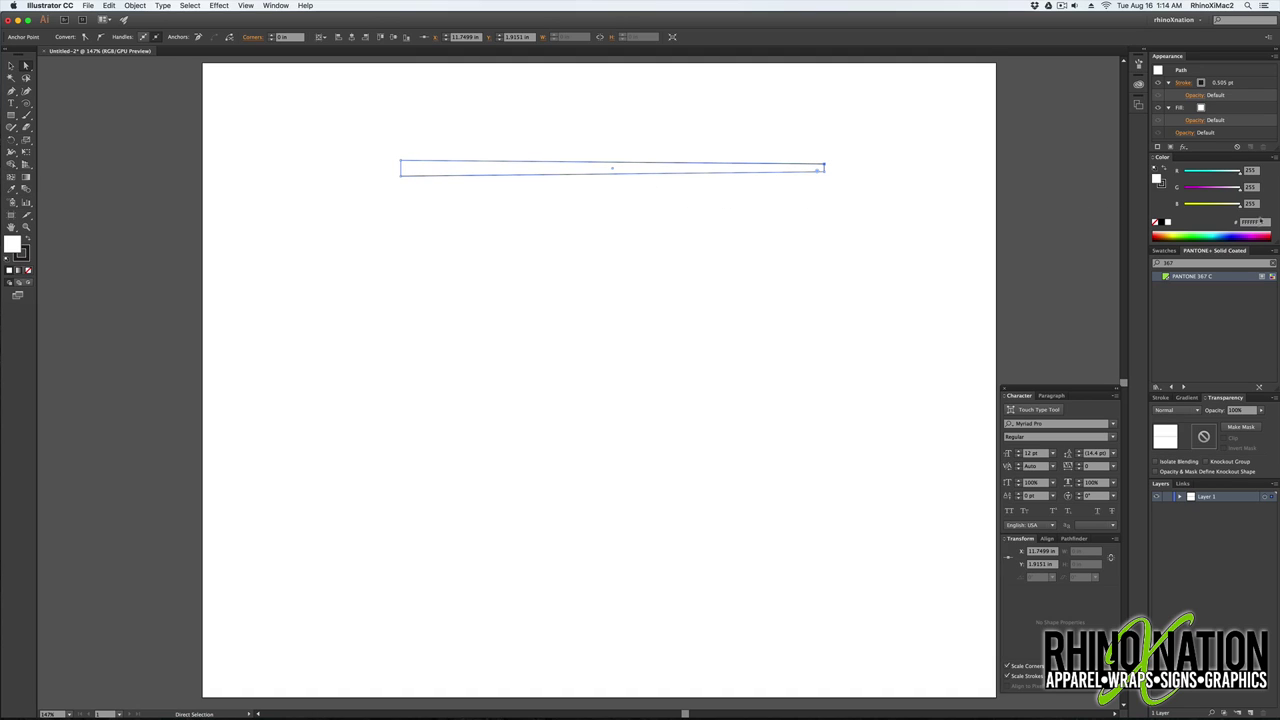
- Color the tapered bar with a PANTONE 367 C fill and no stroke, and move it to the artboard's upper right corner
left_click(1177, 276)
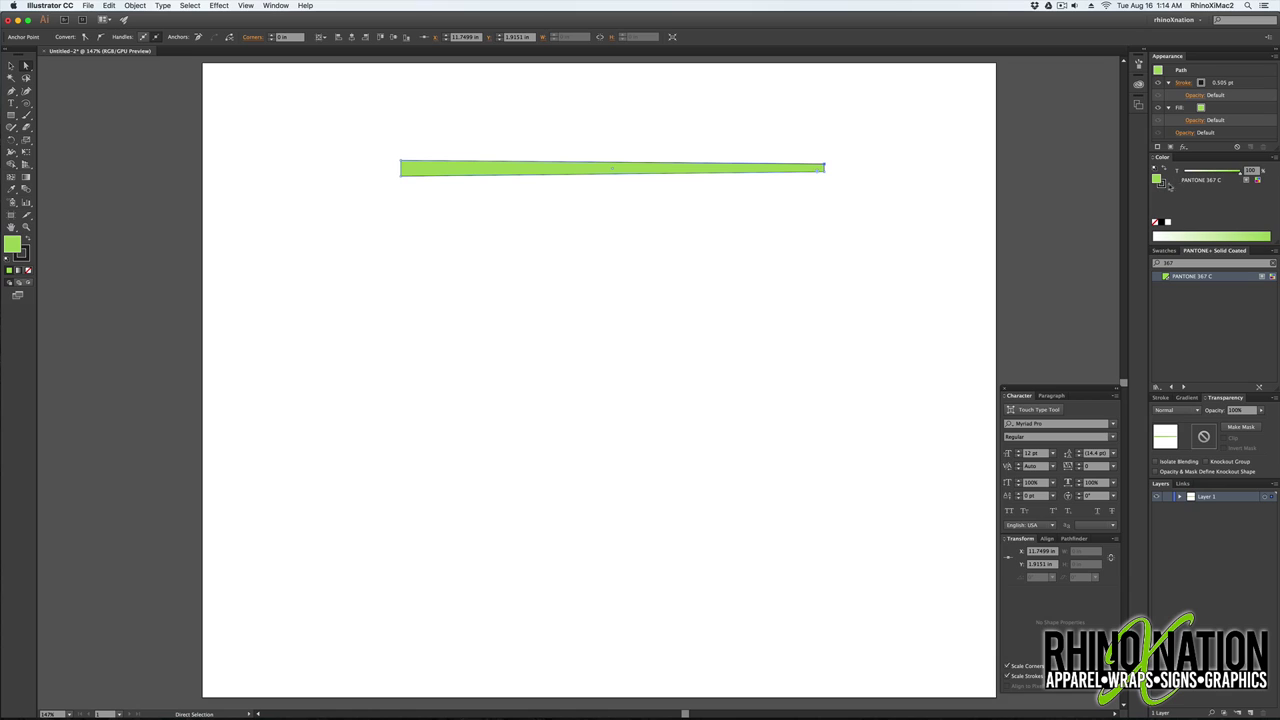
left_click(797, 257)
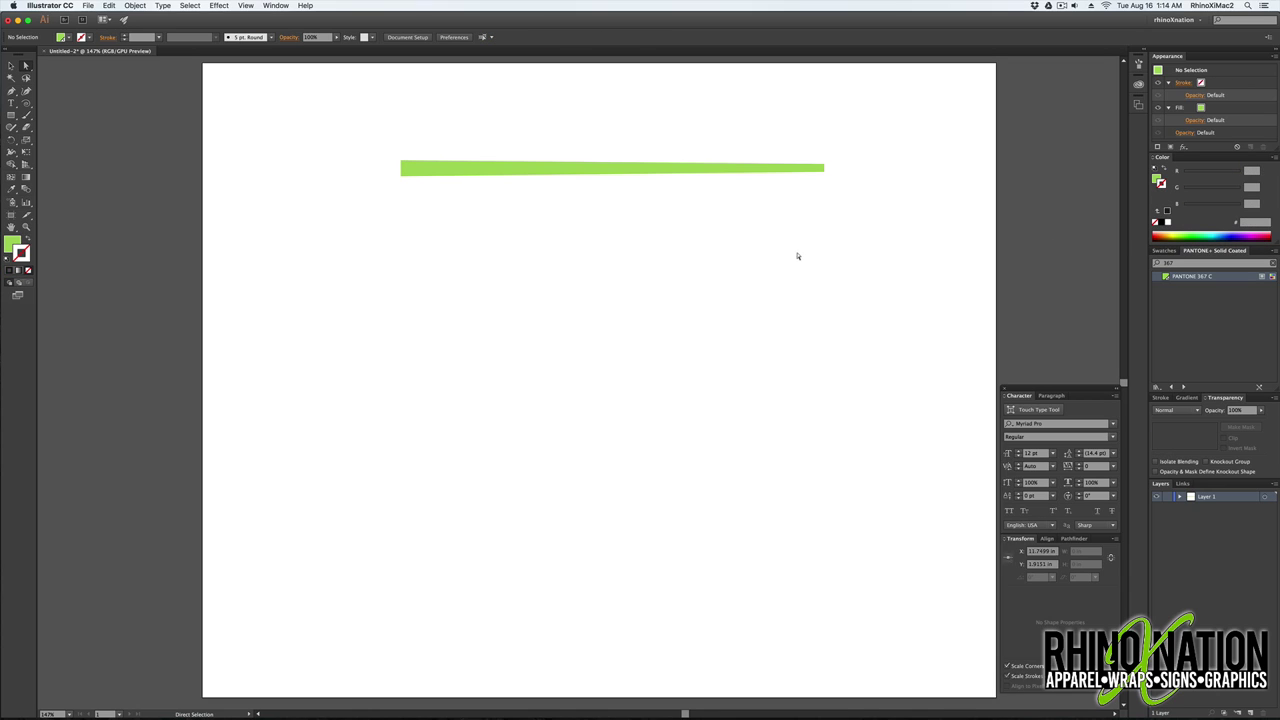
left_click(12, 66)
left_click_drag(496, 170, 654, 91)
left_click(618, 305)
- Add a horizontal text line below the green bar reading "rhinoXnation" four times, separated by spaces
key("t")
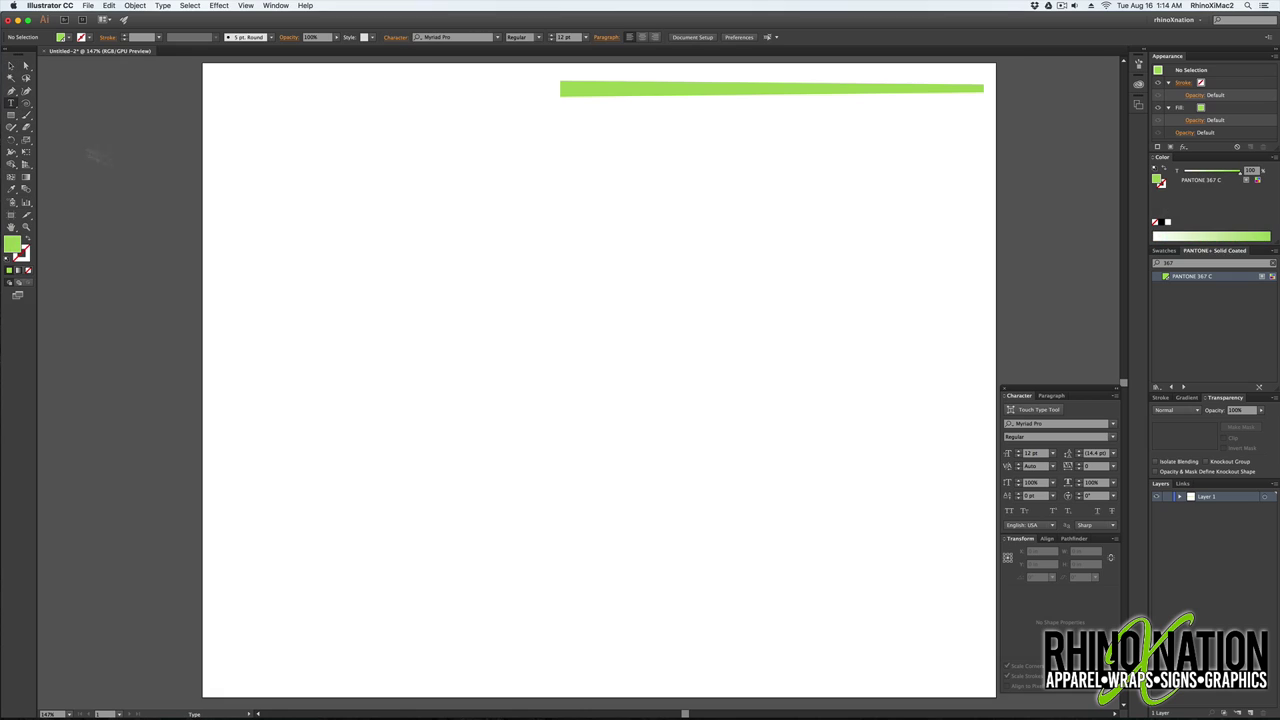
left_click(513, 251)
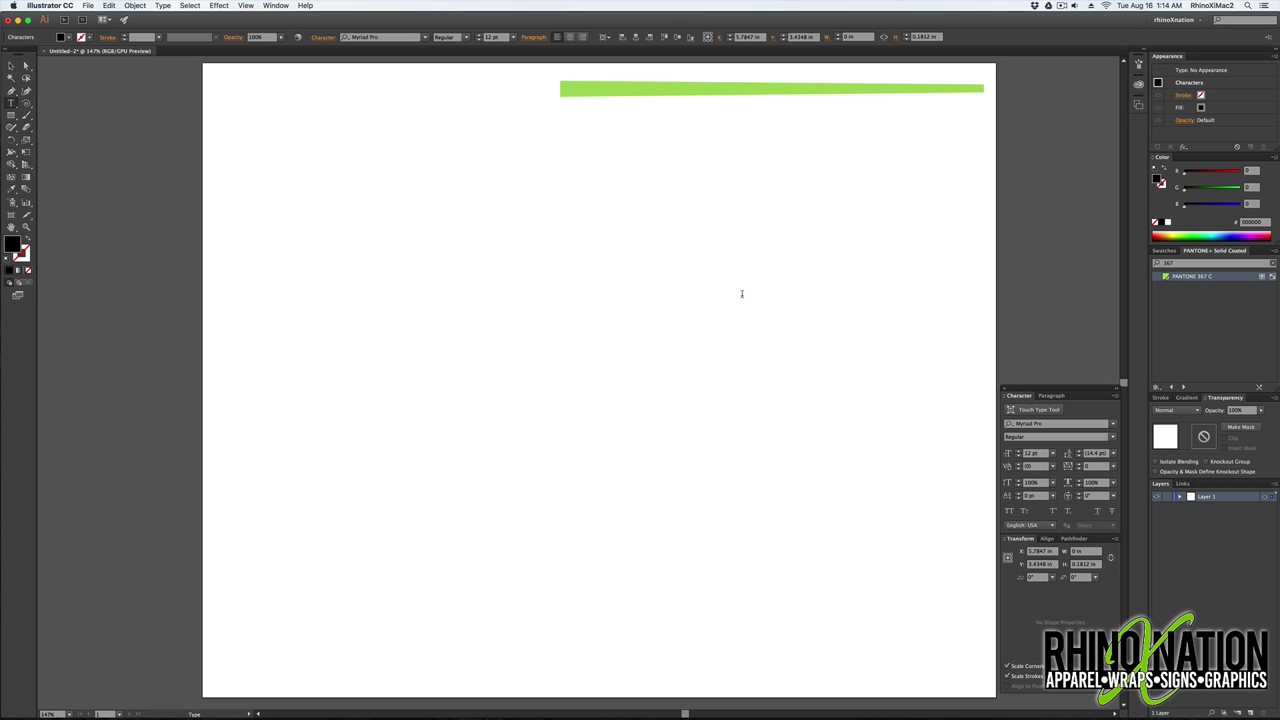
type("rhinoXnation rhinoXnation")
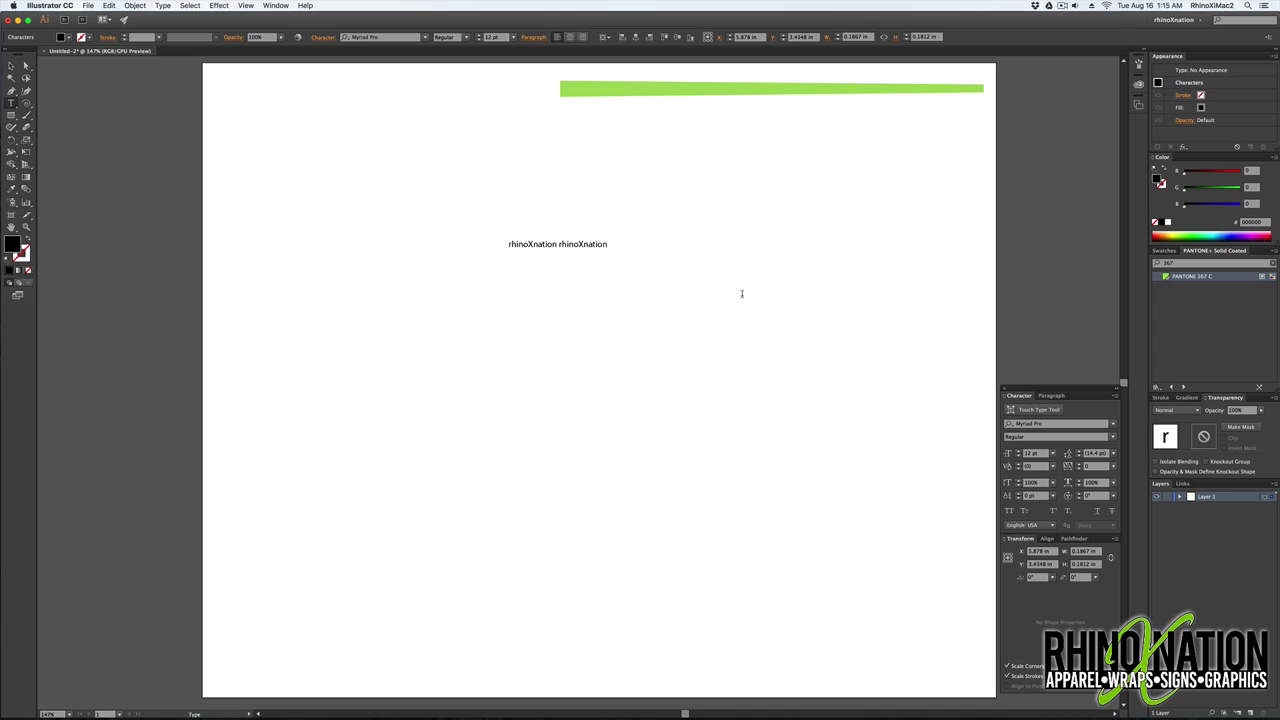
type(" rhinoXnation rhinoXnation")
left_click(11, 65)
- Set the font of the horizontal rhinoXnation text to College-Black
left_click(1113, 424)
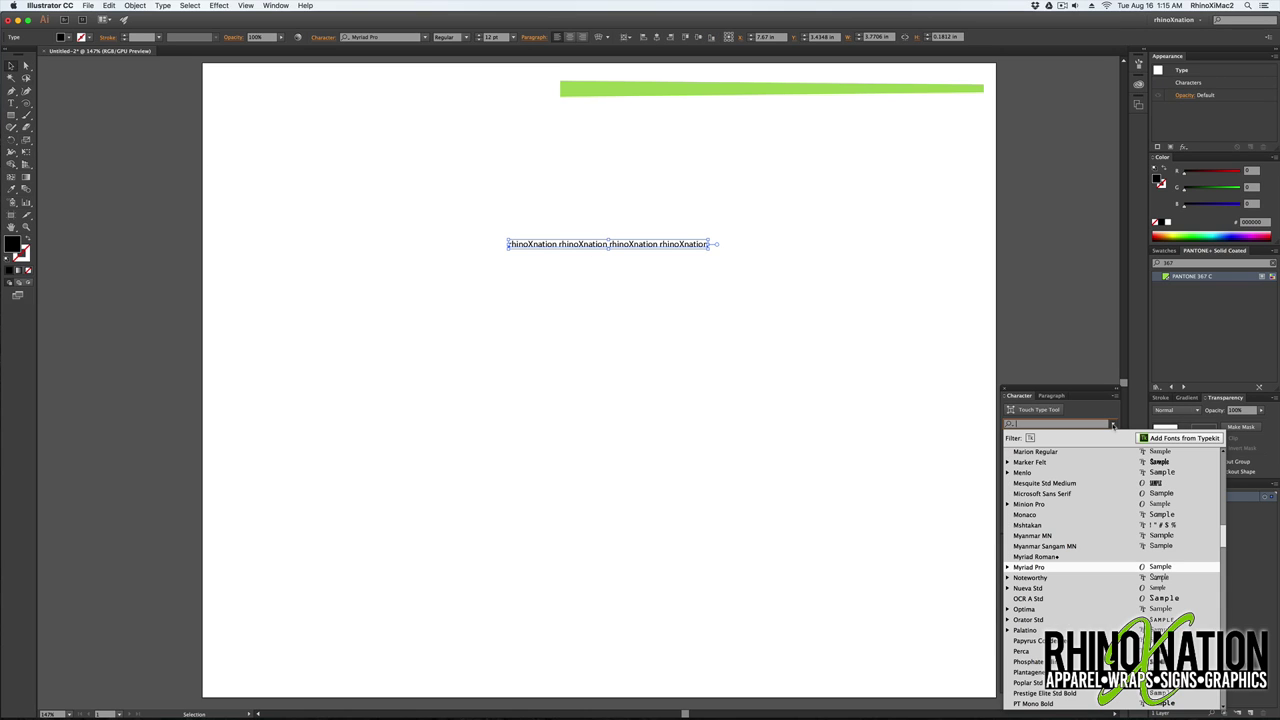
type("coll")
left_click(1058, 452)
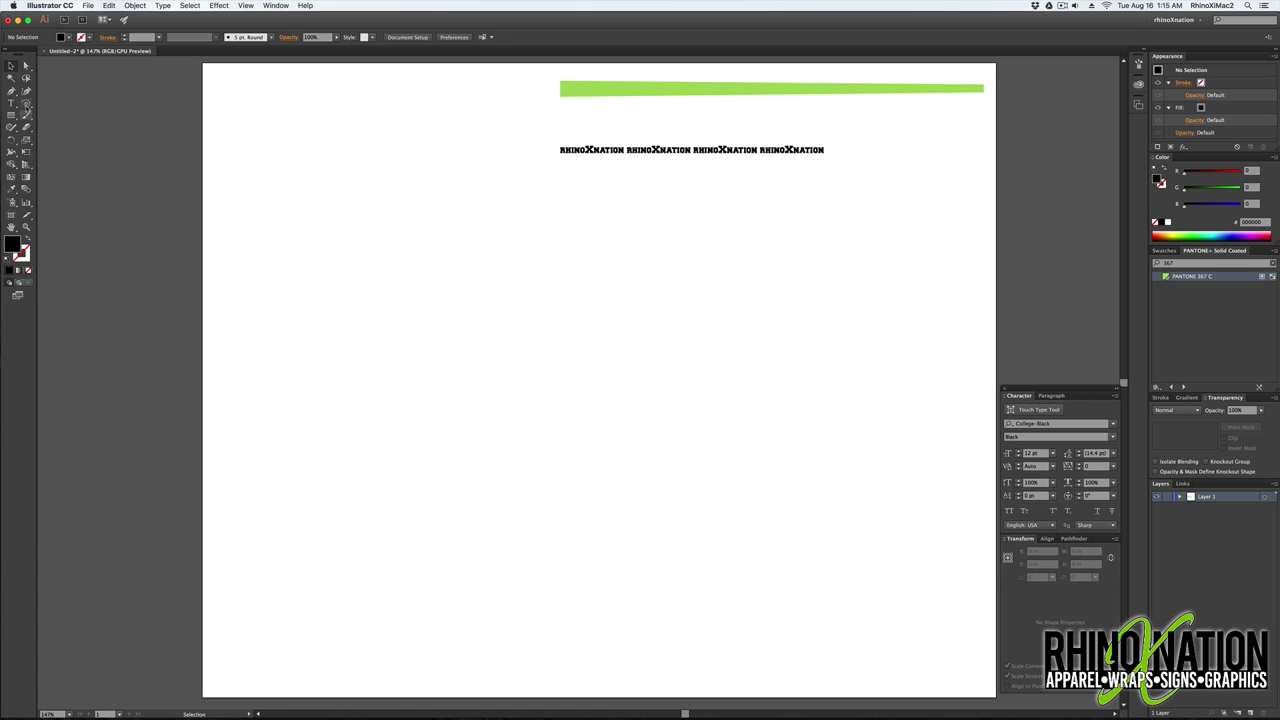
- Add a vertical text line on the left half of the artboard repeating rhinoXnation three times, using Vertical Type
left_click(12, 104)
left_click_drag(14, 106, 68, 140)
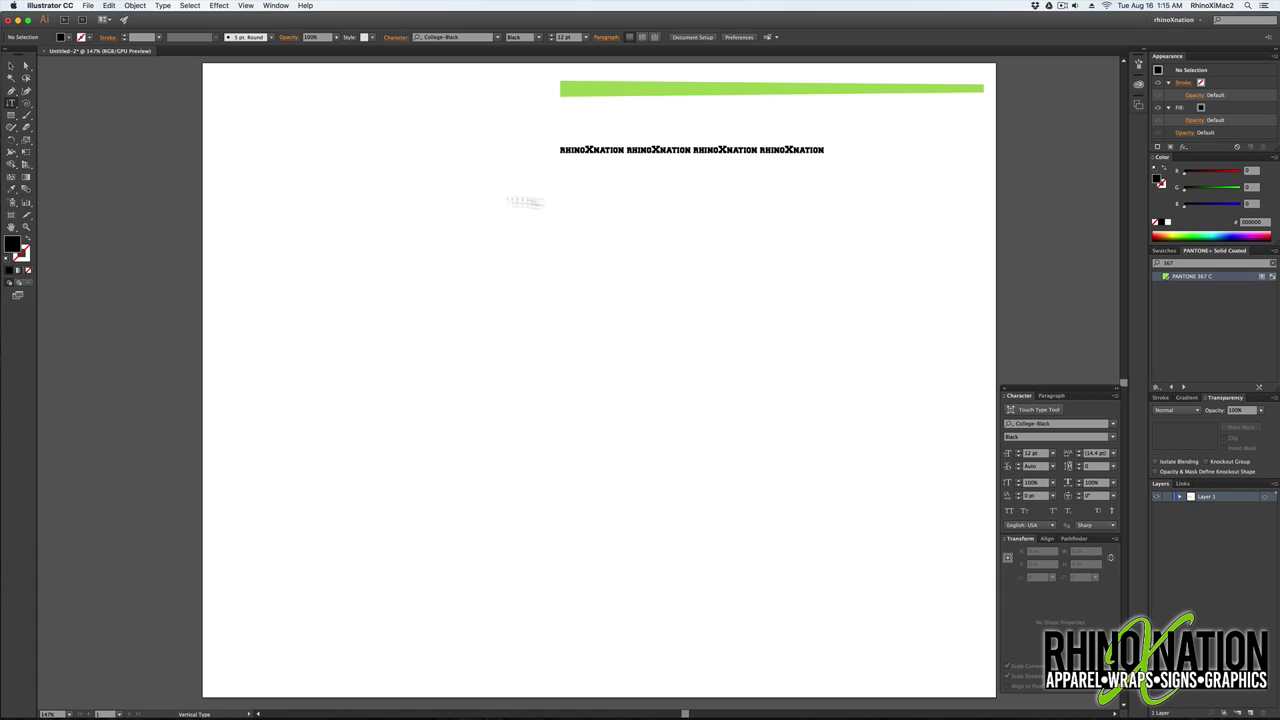
left_click(661, 294)
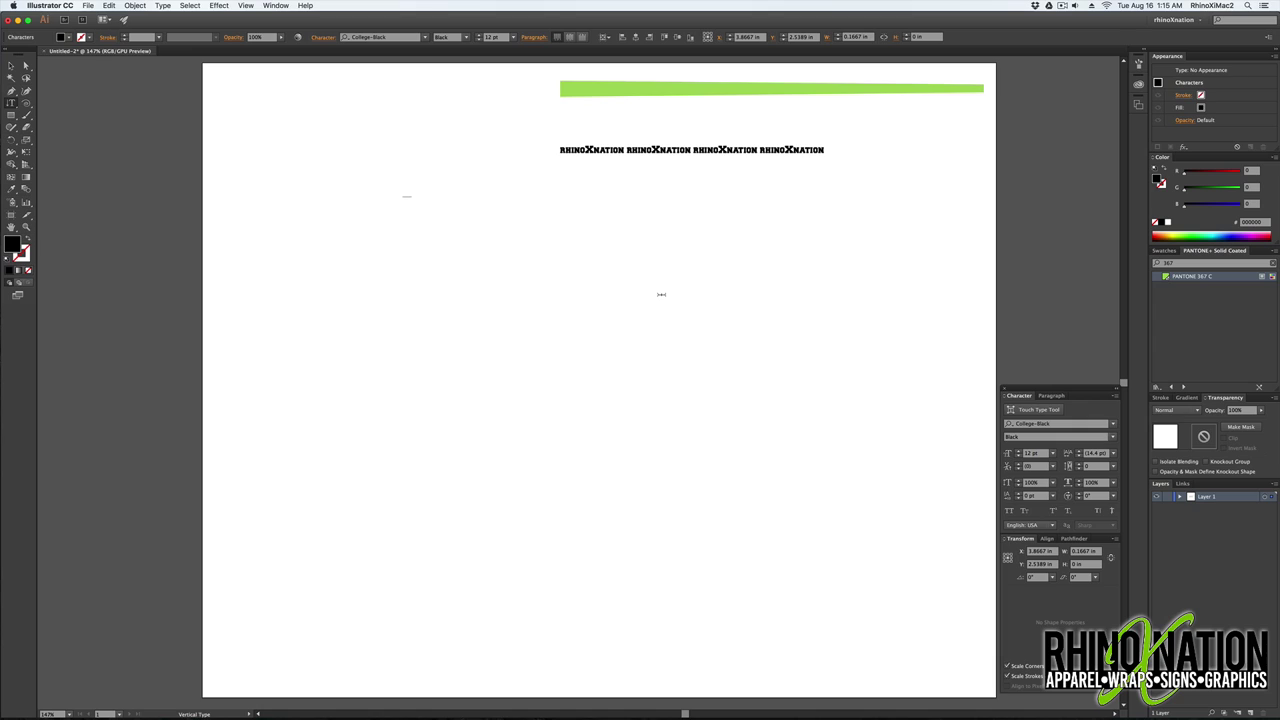
type("RHINOXNATION RHINOXNATION")
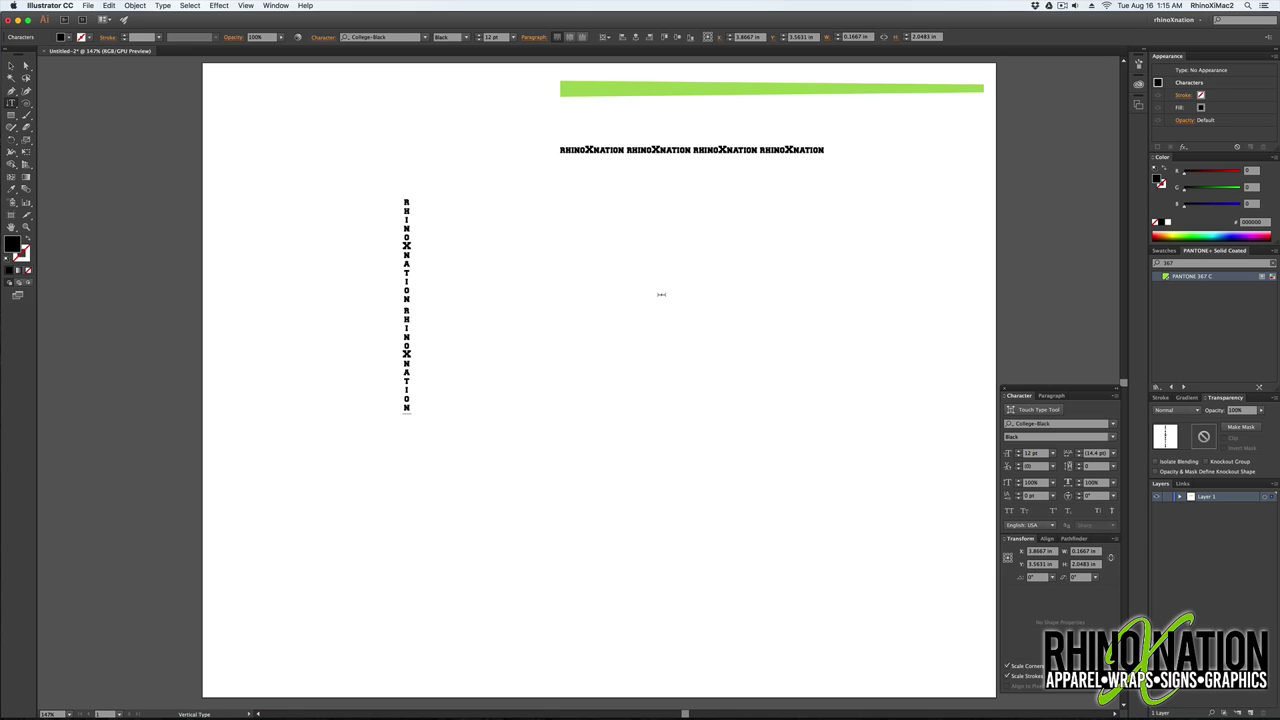
type(" RHINOXNATION")
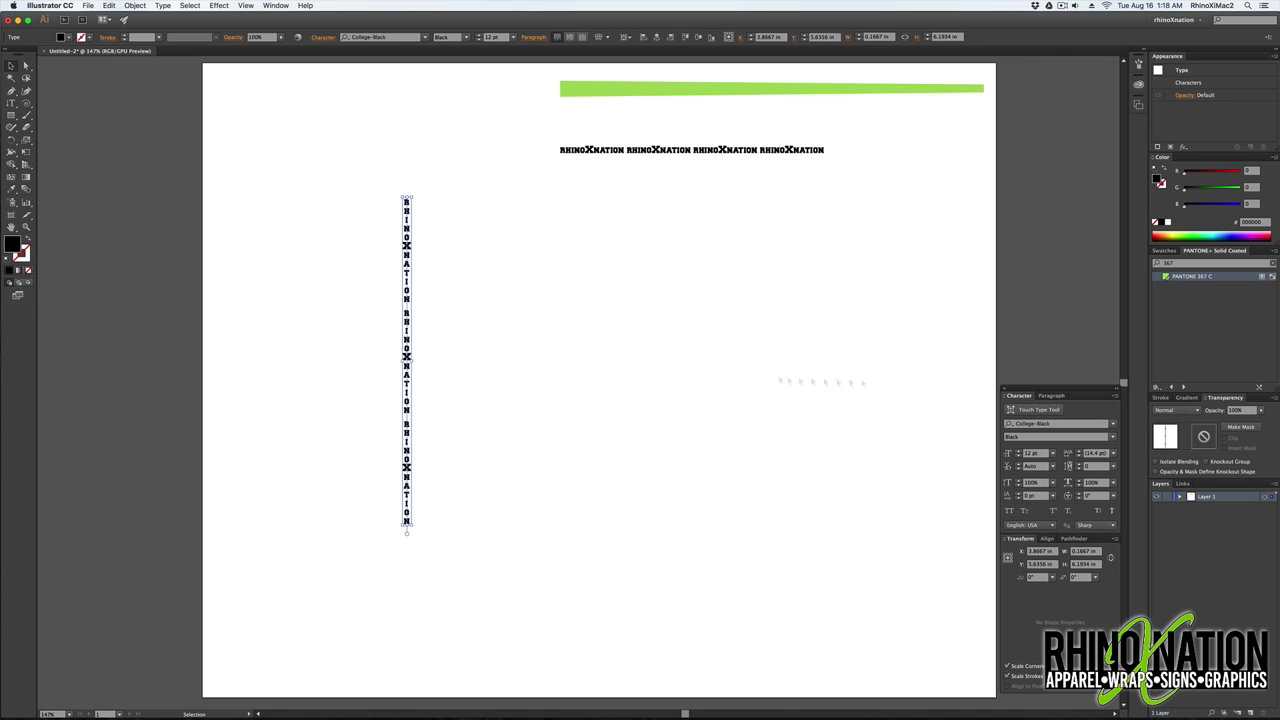
- Reduce the tracking of the vertical rhinoXnation text to -62
left_click(1080, 470)
left_click(1080, 470)
left_click(1080, 470)
left_click(1080, 470)
left_click(1080, 470)
left_click(1080, 470)
left_click(1080, 470)
left_click(1080, 470)
left_click(1079, 469)
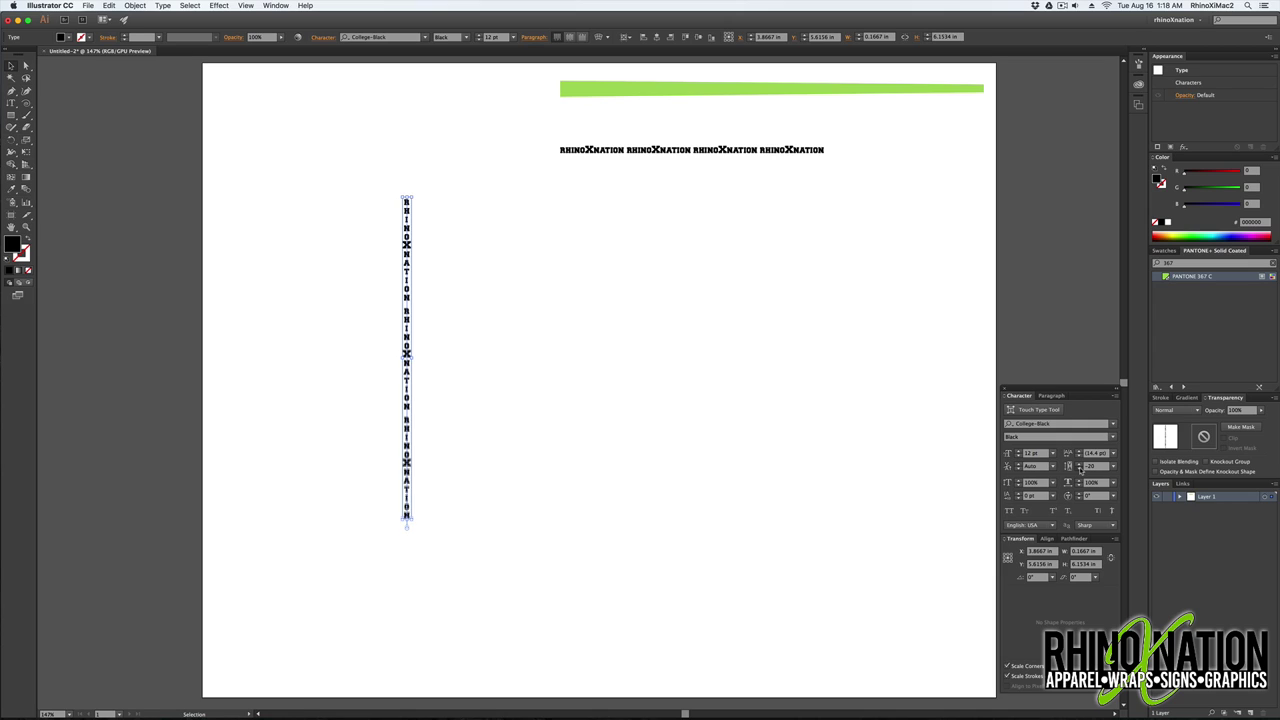
left_click(1079, 469)
left_click(1079, 469)
left_click(1079, 469)
left_click(1079, 469)
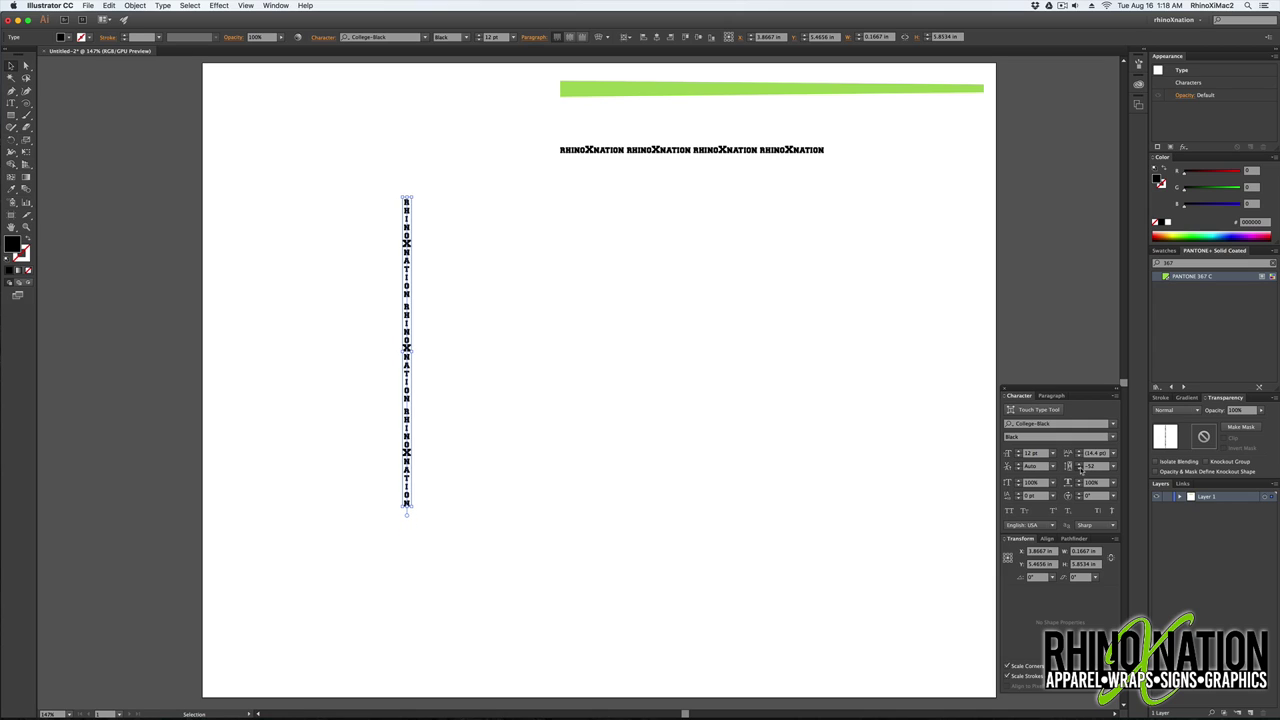
left_click(1079, 469)
left_click(1079, 469)
left_click(1079, 469)
left_click(1079, 469)
left_click(1079, 469)
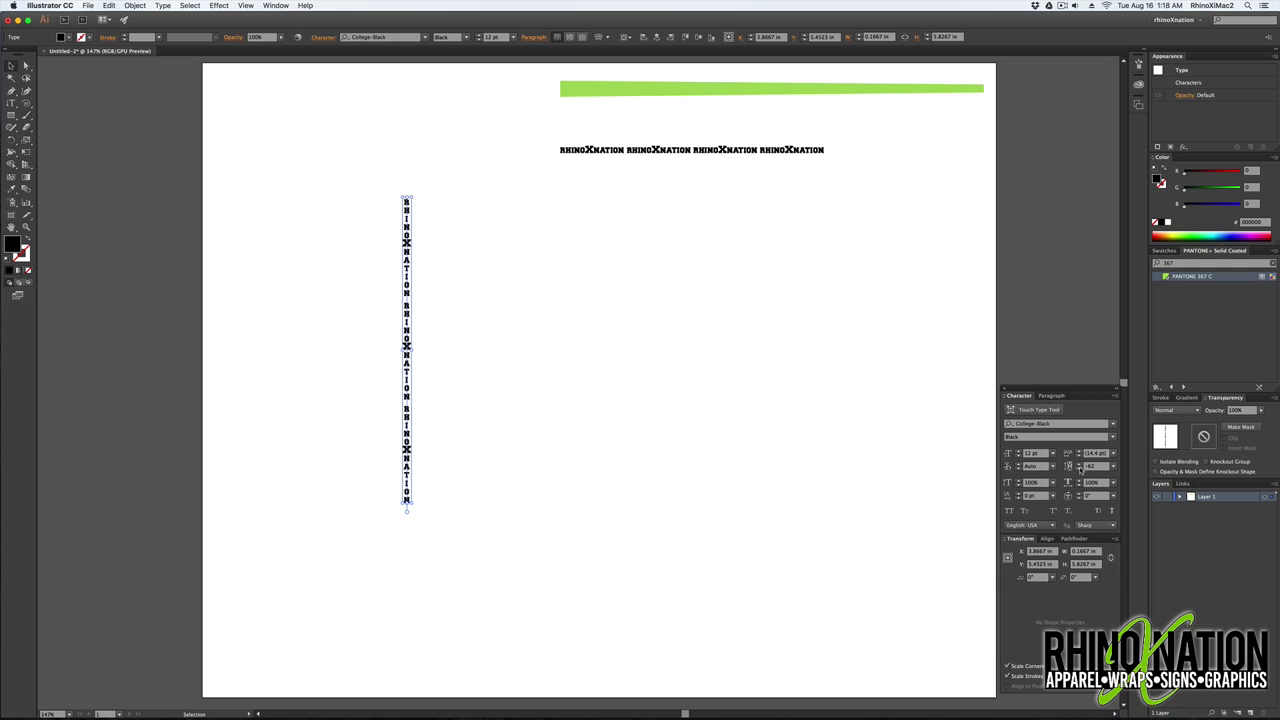
- Rotate the vertical text 90° so it runs horizontally, and place it just beneath the first text line
left_click_drag(414, 515, 632, 339)
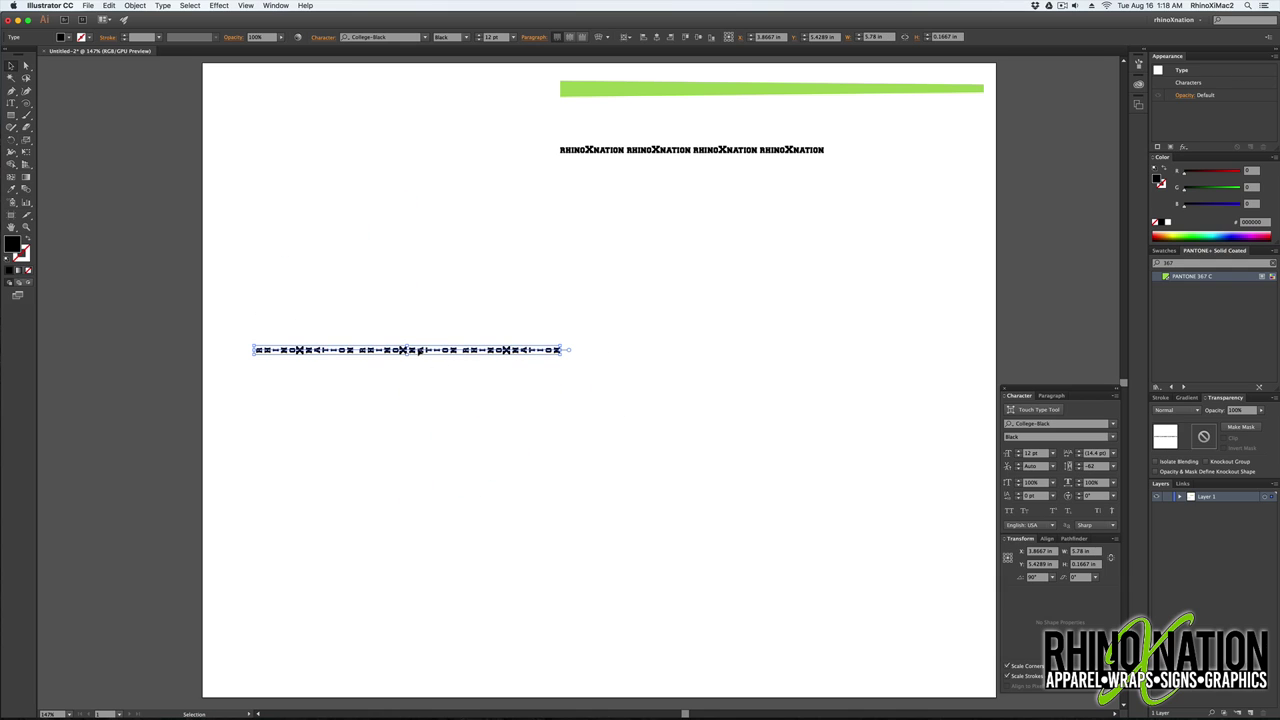
left_click_drag(420, 350, 726, 176)
left_click(749, 269)
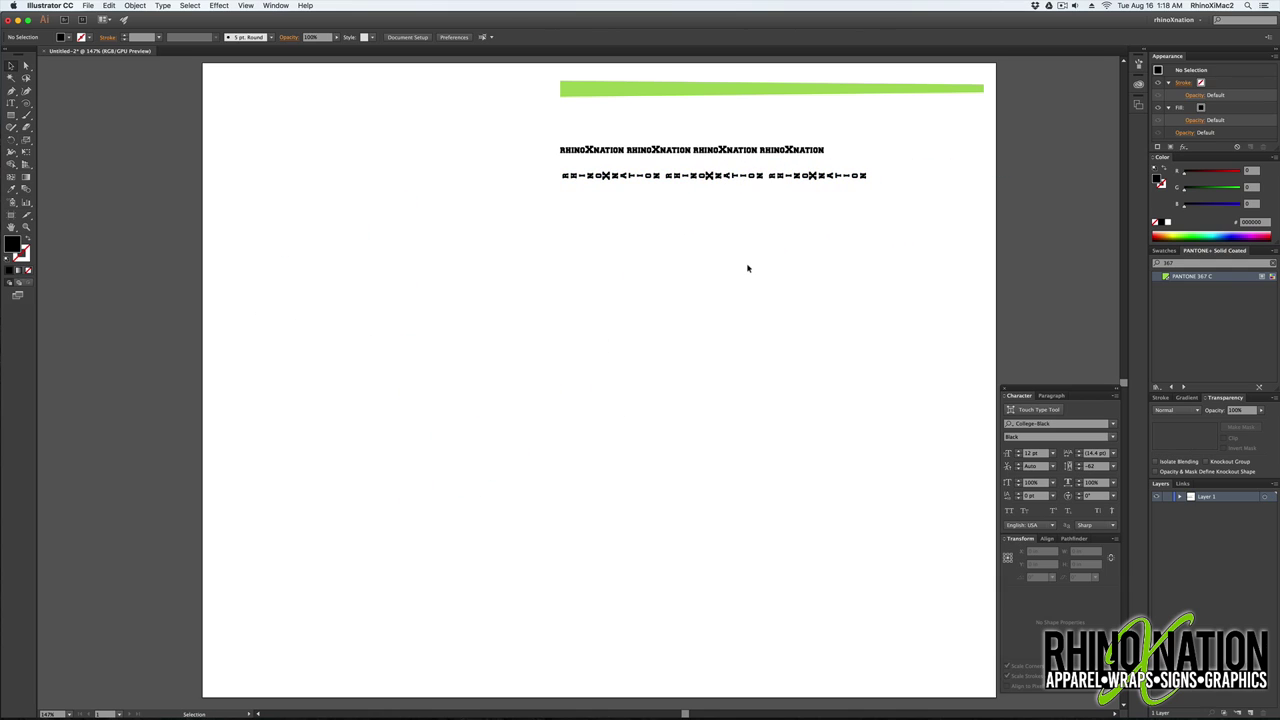
- Make a single RHINOXNATION text below the other lines, and add two copies of the green bar under the original
left_click_drag(622, 152, 540, 328)
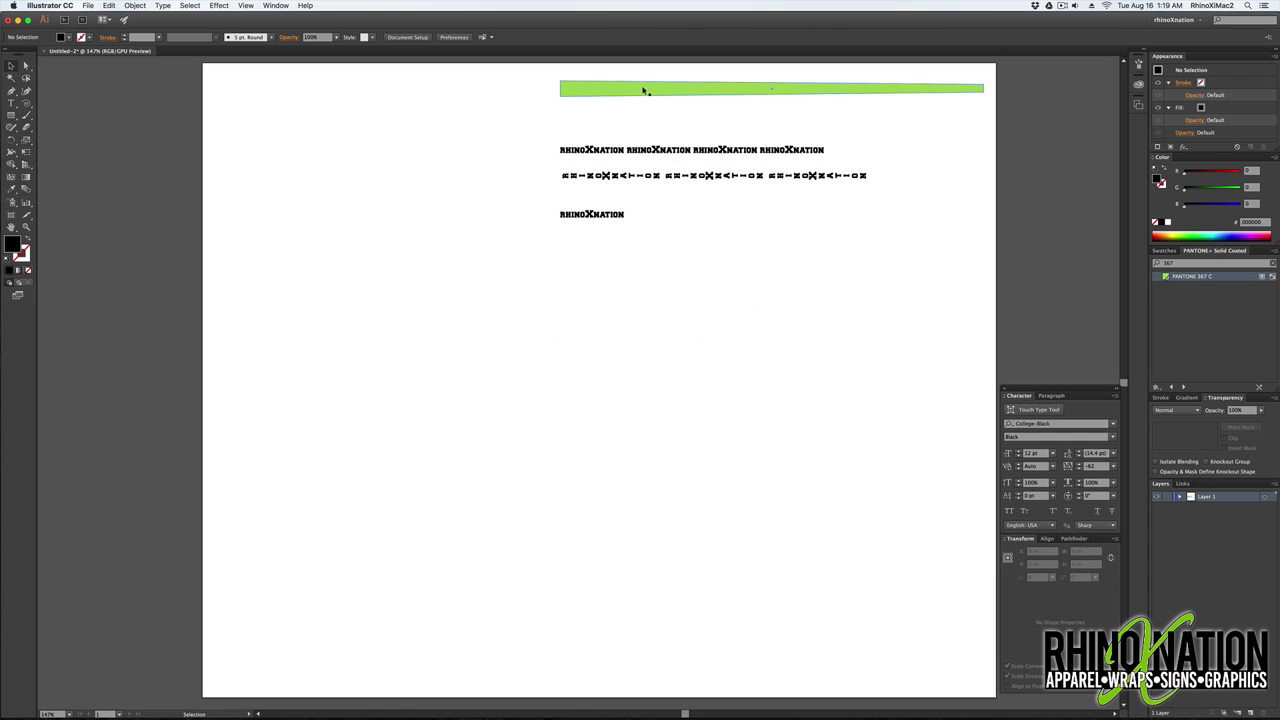
left_click_drag(645, 90, 680, 114)
left_click(592, 133)
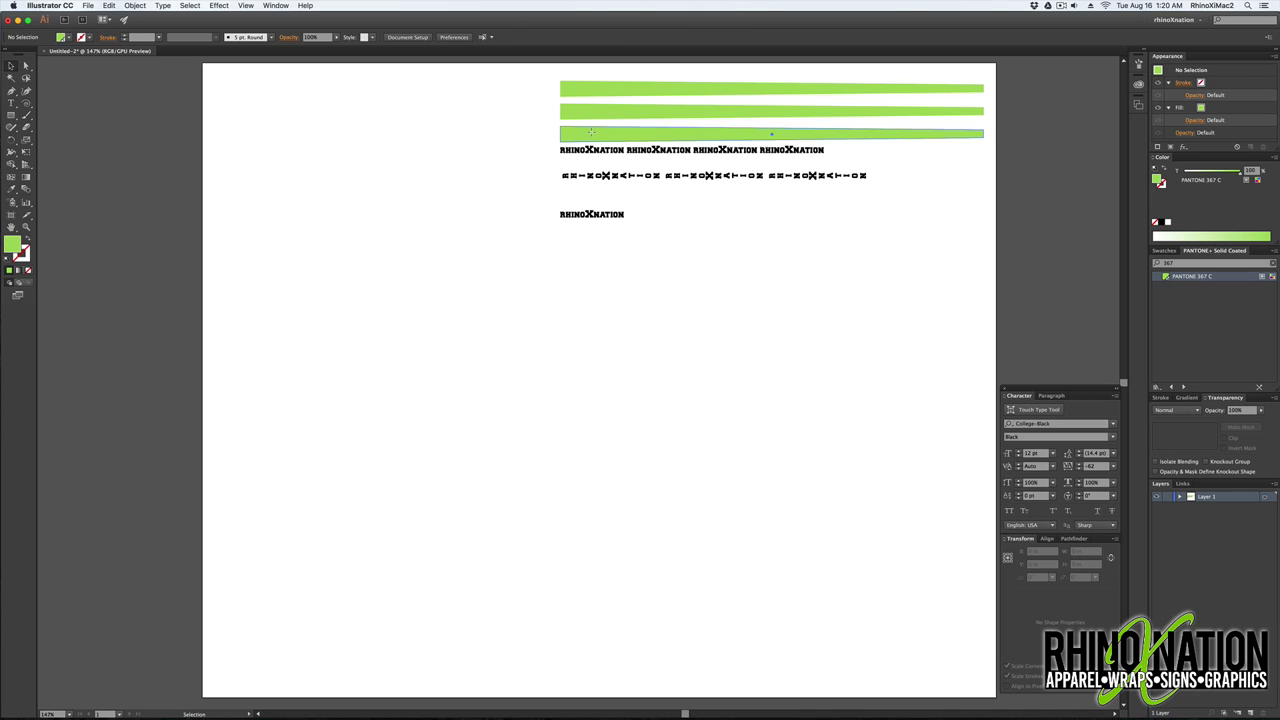
- Bring the lowest green bar to the front and envelope distort the four-name text line with it as the top object
right_click(589, 131)
mouse_move(645, 270)
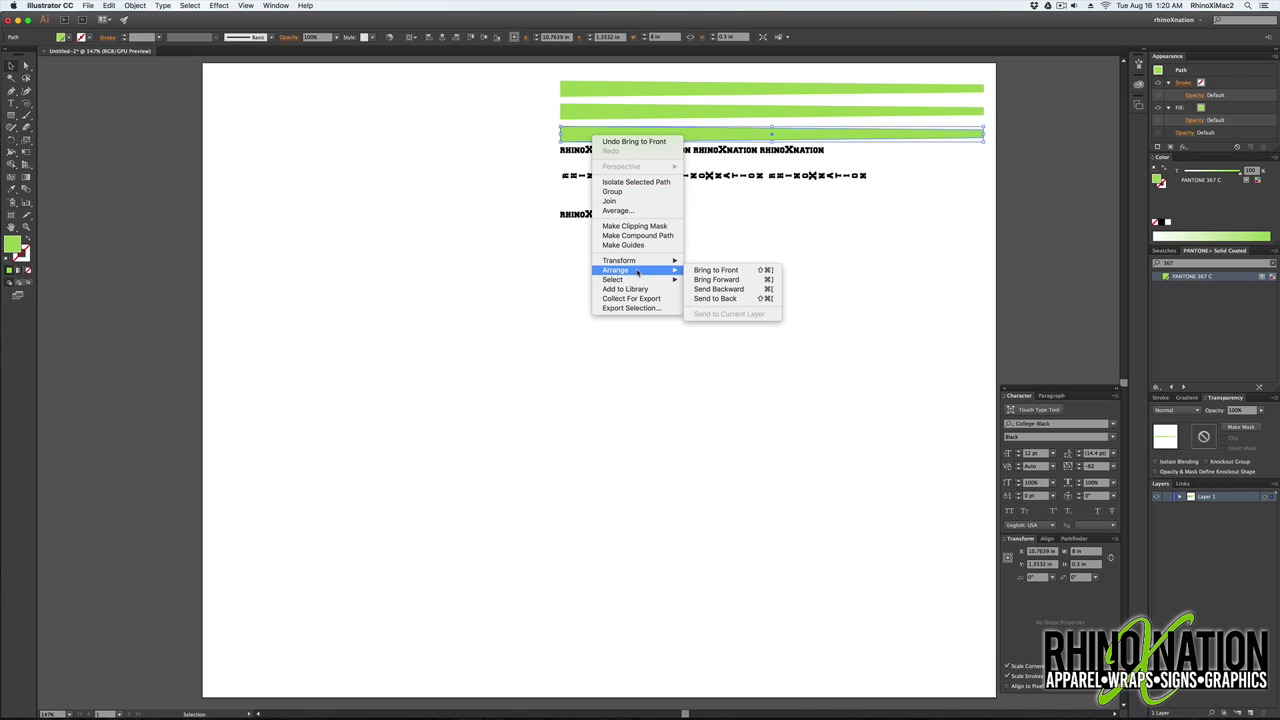
left_click(722, 270)
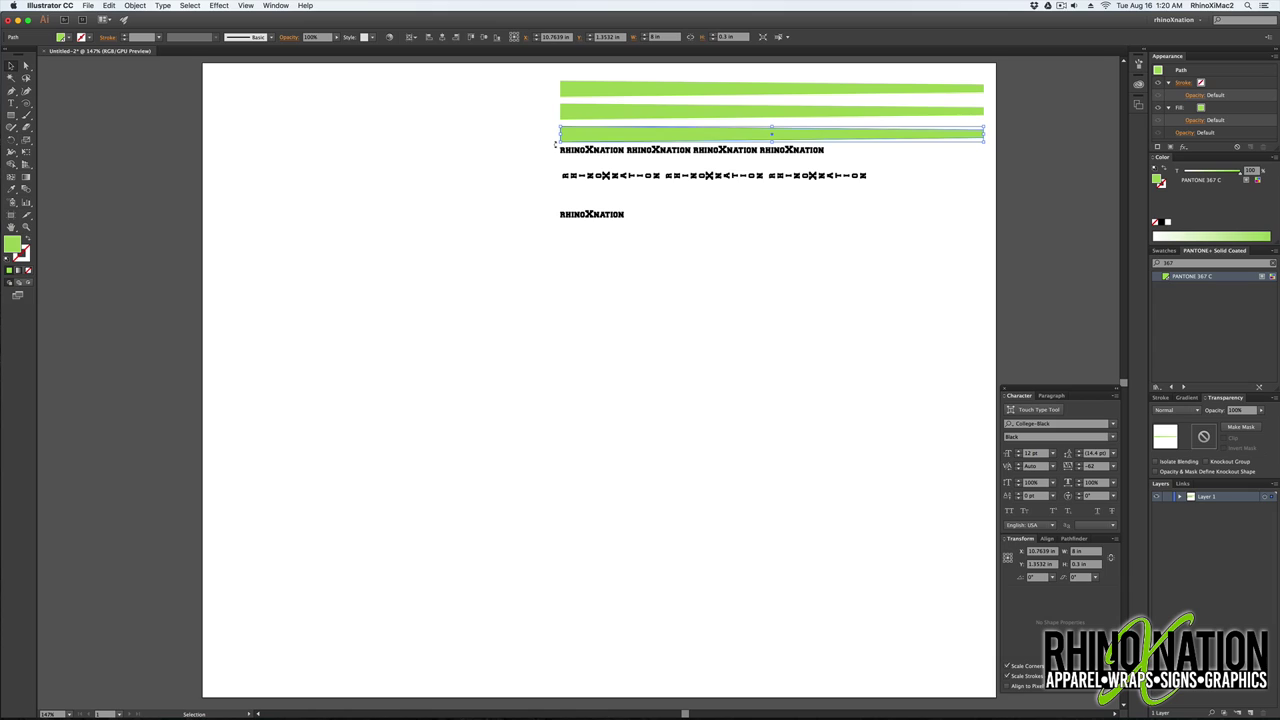
left_click(598, 150, "shift")
left_click(135, 5)
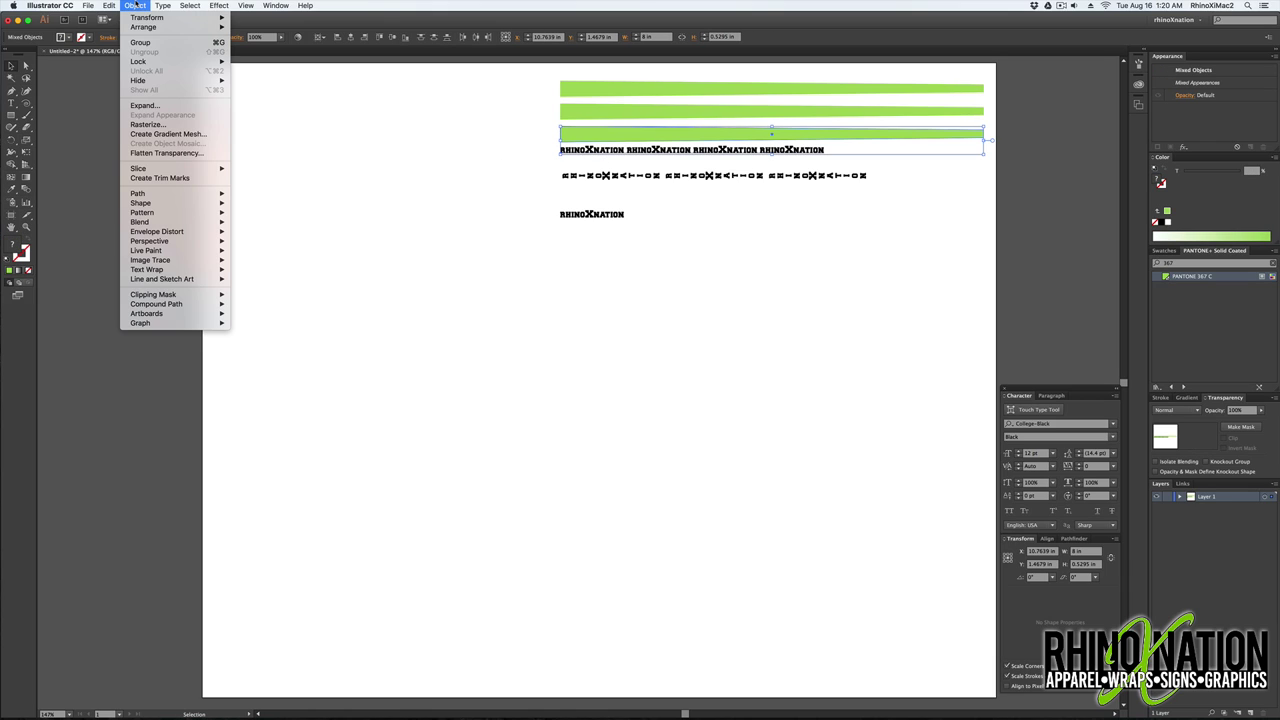
mouse_move(184, 233)
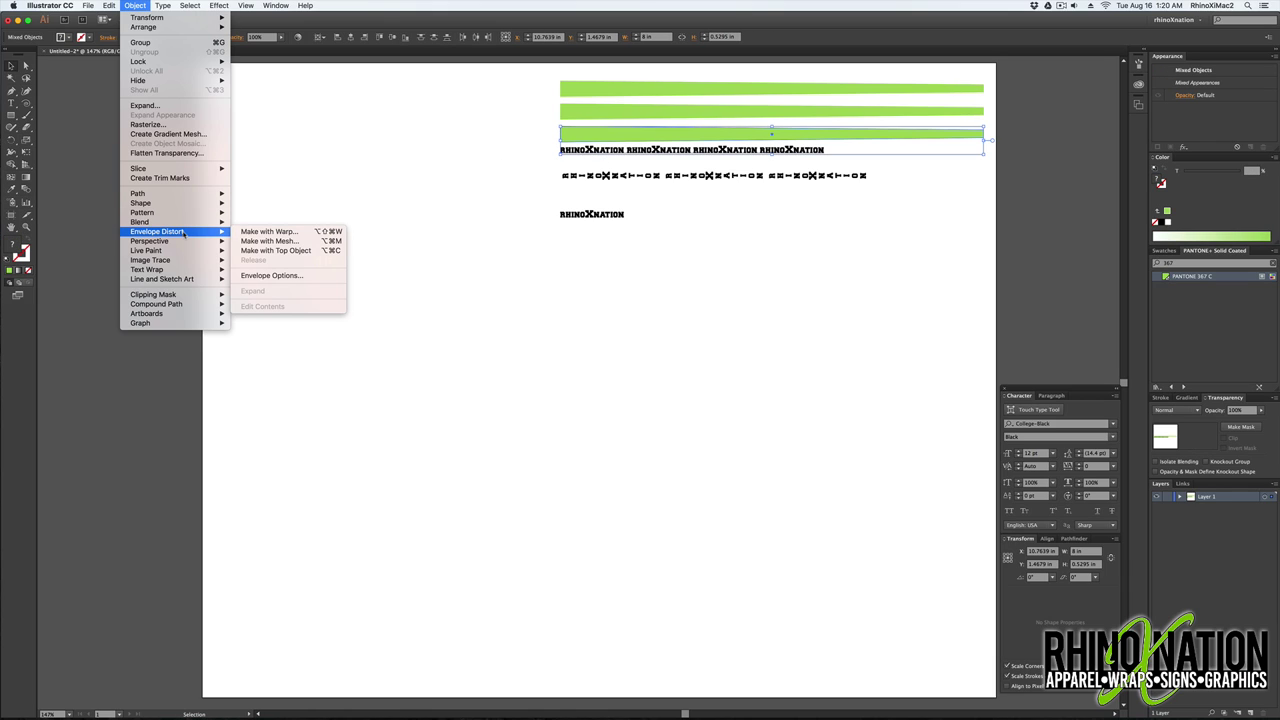
left_click(299, 251)
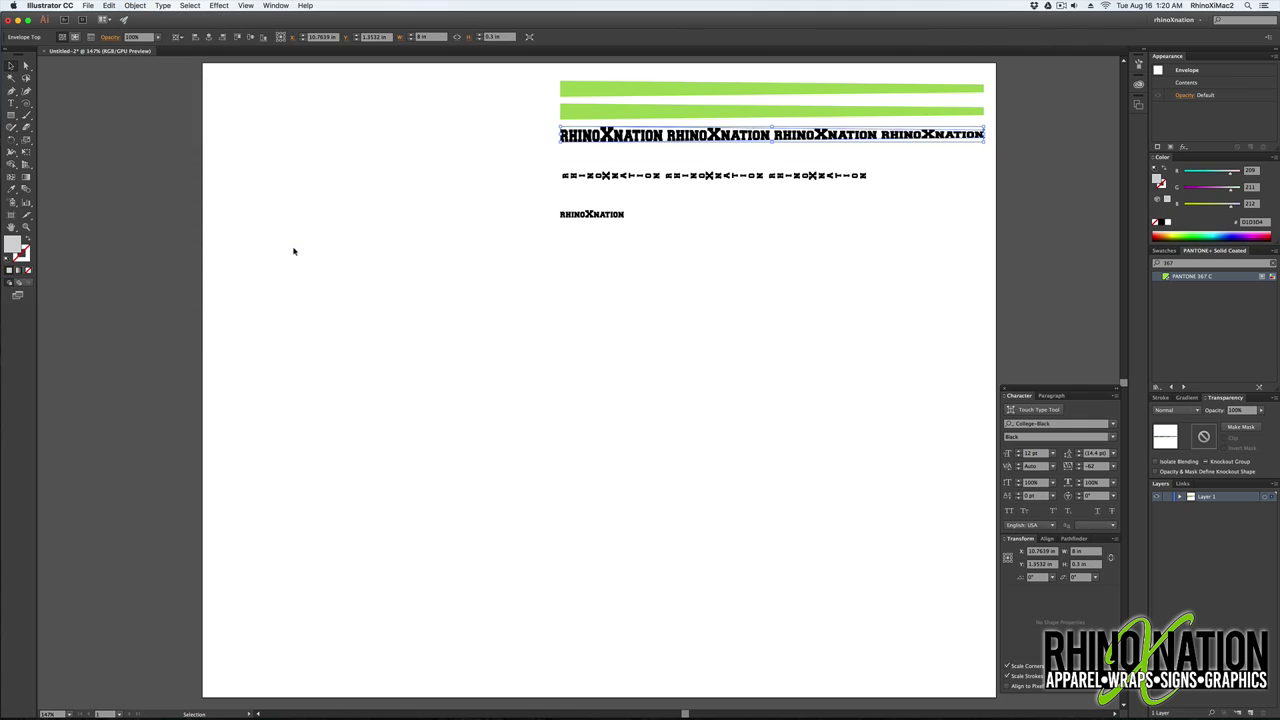
- Set the warped text aside mid-artboard, and move the lower green bar just above the rotated text, bringing it to the front
left_click(624, 407)
left_click_drag(660, 112, 661, 154)
right_click(660, 154)
mouse_move(700, 289)
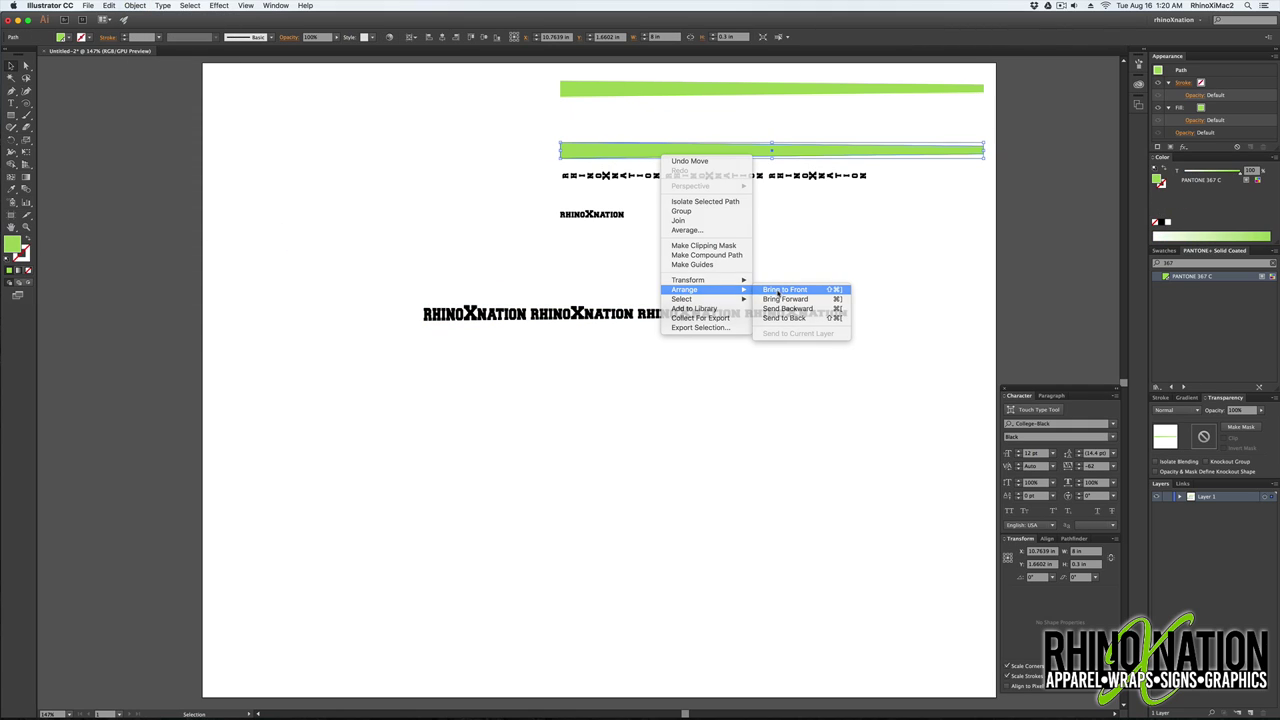
left_click(790, 291)
- Envelope distort the rotated three-name text line using the green bar above it as the top object
left_click(614, 177, "shift")
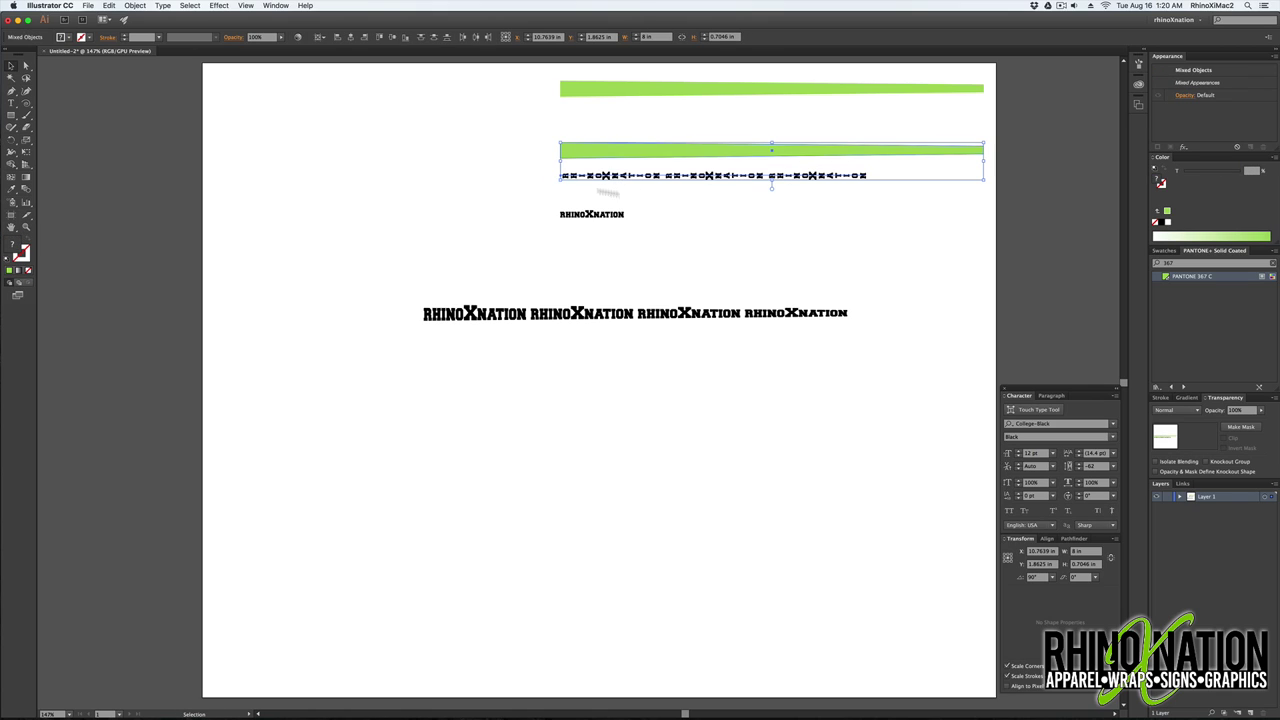
left_click(134, 5)
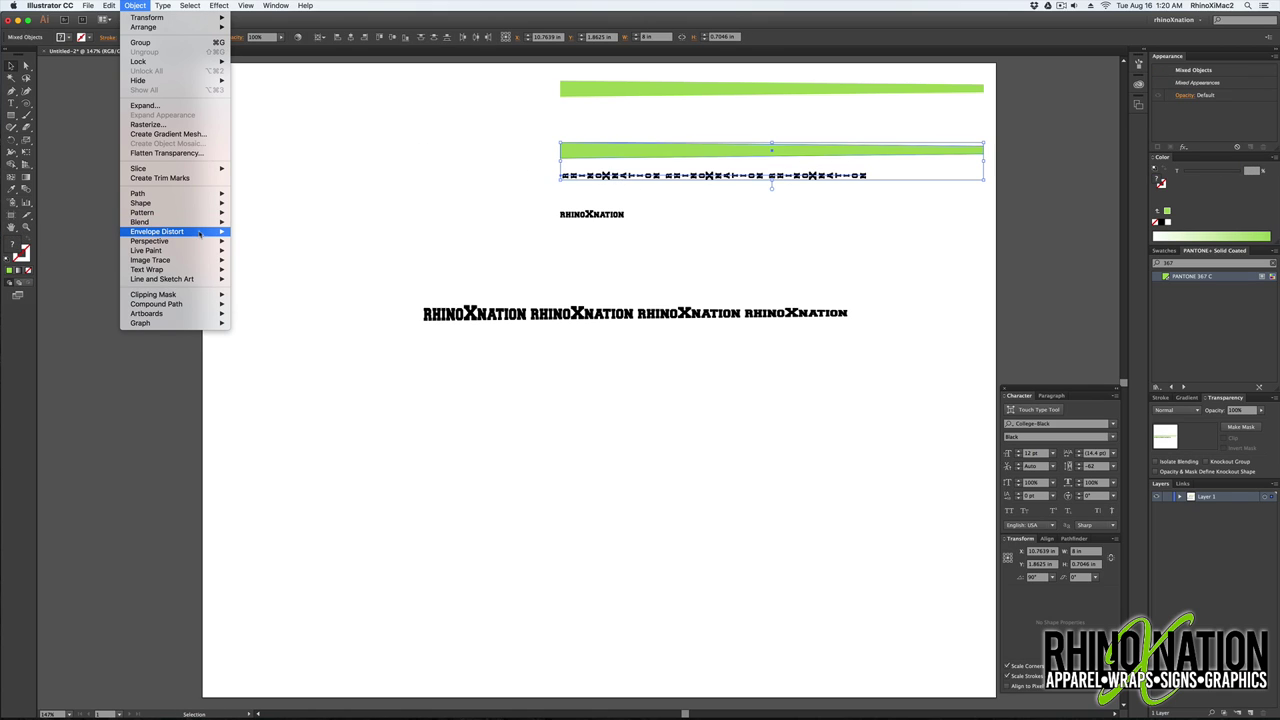
mouse_move(205, 232)
left_click(281, 251)
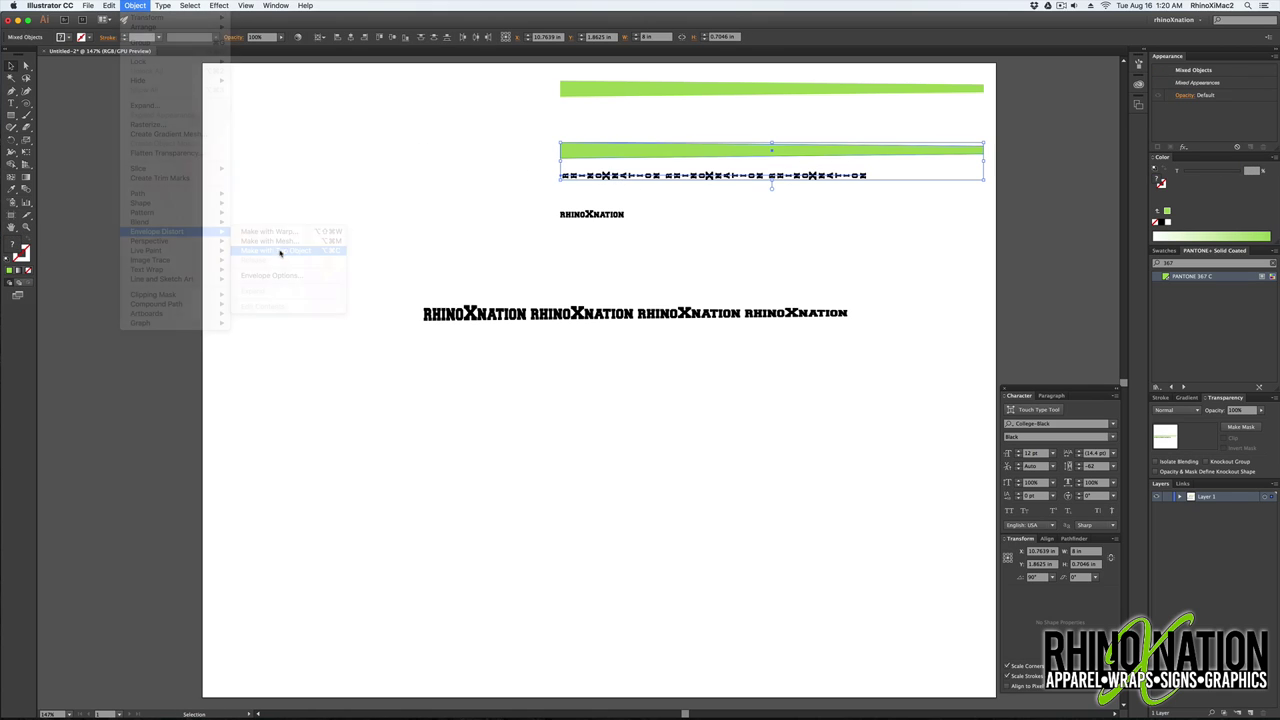
- Move the warped rotated text line just beneath the warped horizontal line, and place the single RHINOXNATION text a little above both
left_click_drag(763, 152, 628, 348)
left_click(678, 437)
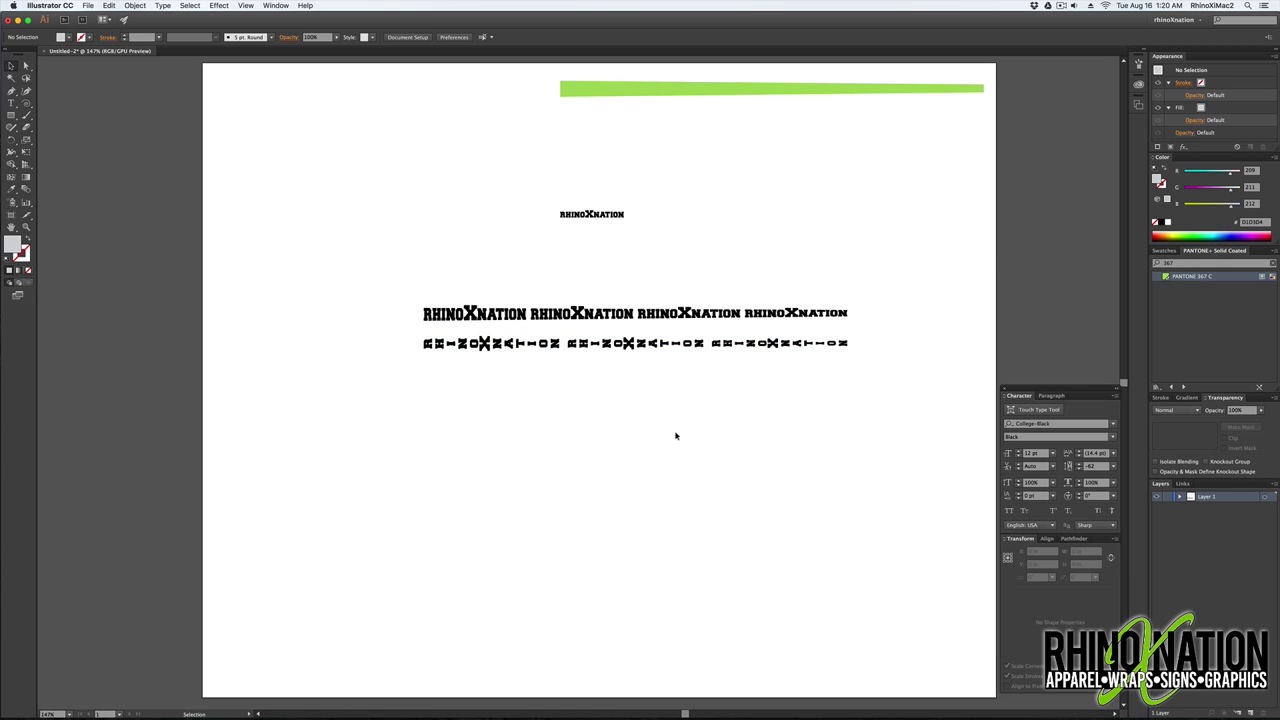
left_click_drag(592, 214, 487, 254)
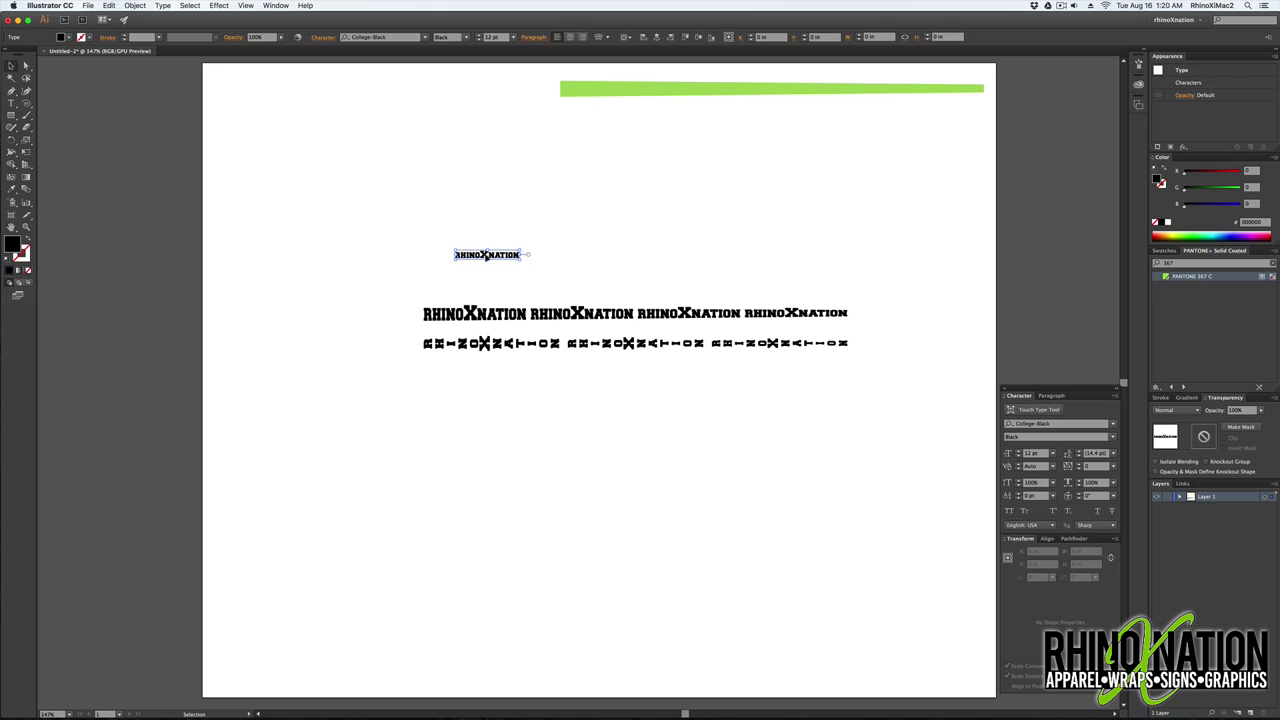
left_click(605, 261)
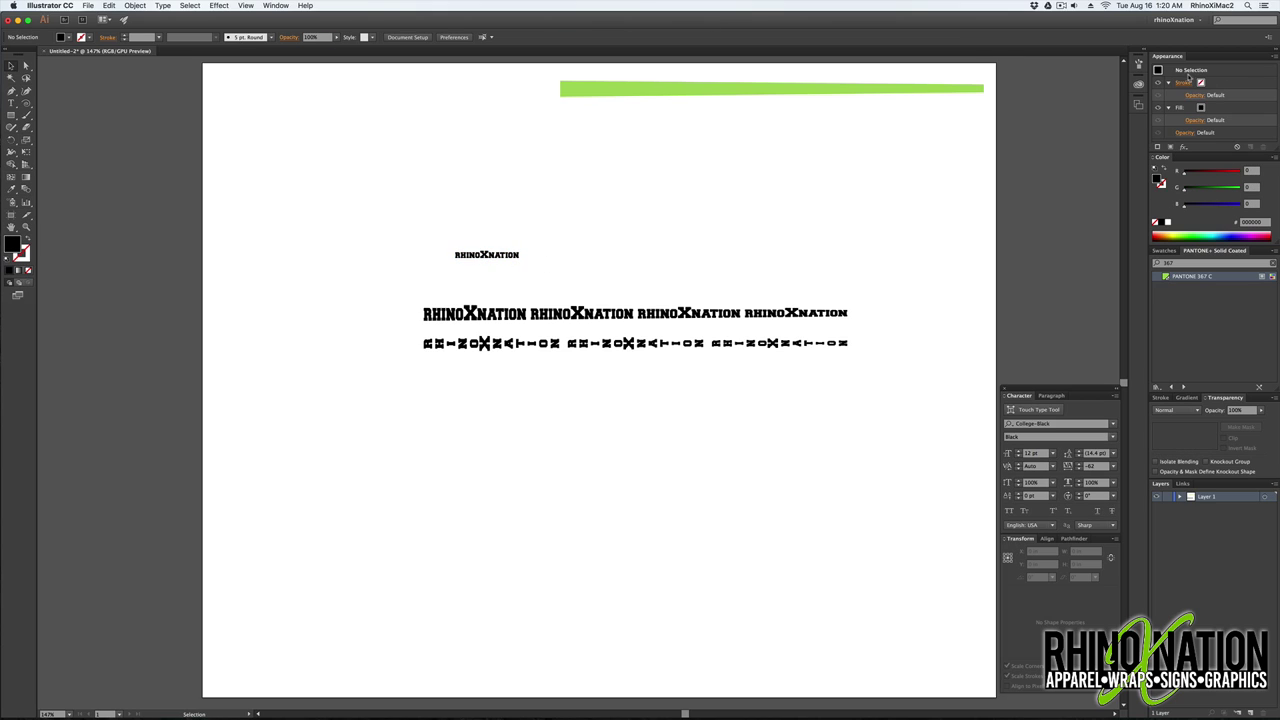
- Create an art brush named rhinoXnationH1 from the warped horizontal text line, with the Tints and Shades colorization method
left_click(1139, 64)
mouse_move(640, 313)
left_mouse_down()
mouse_move(1040, 262)
mouse_move(1071, 213)
left_mouse_up()
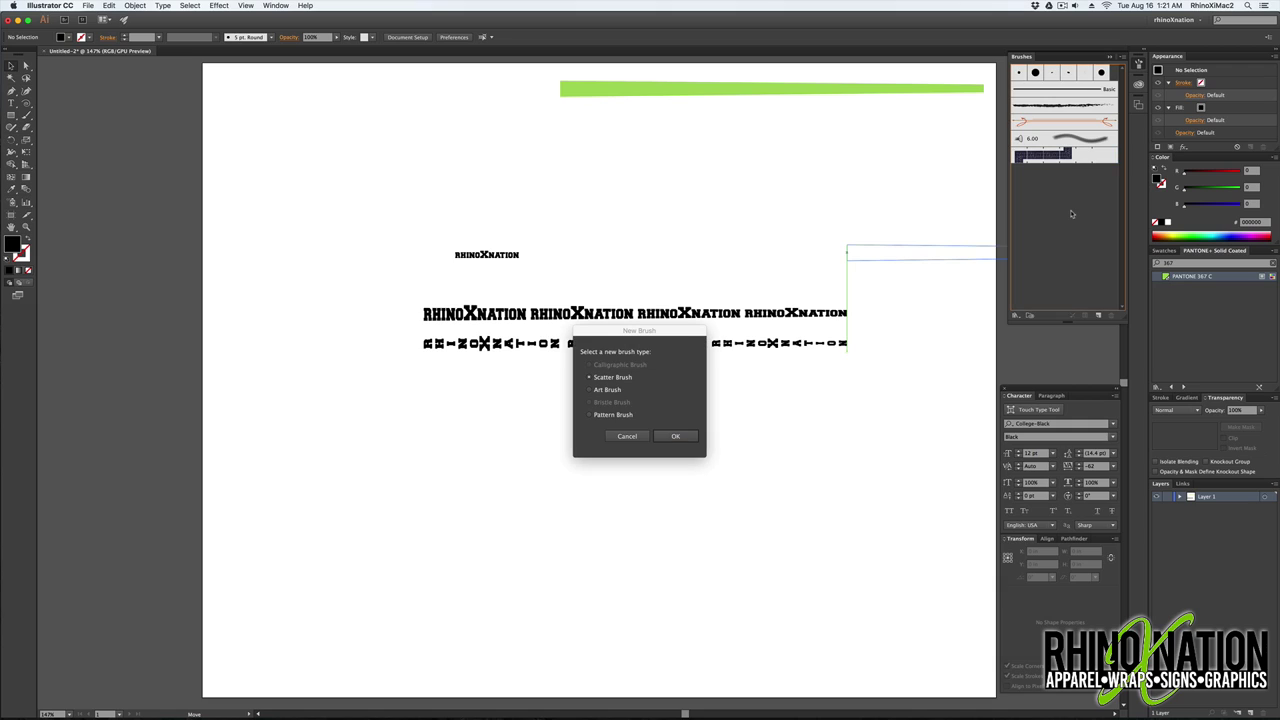
left_click(590, 389)
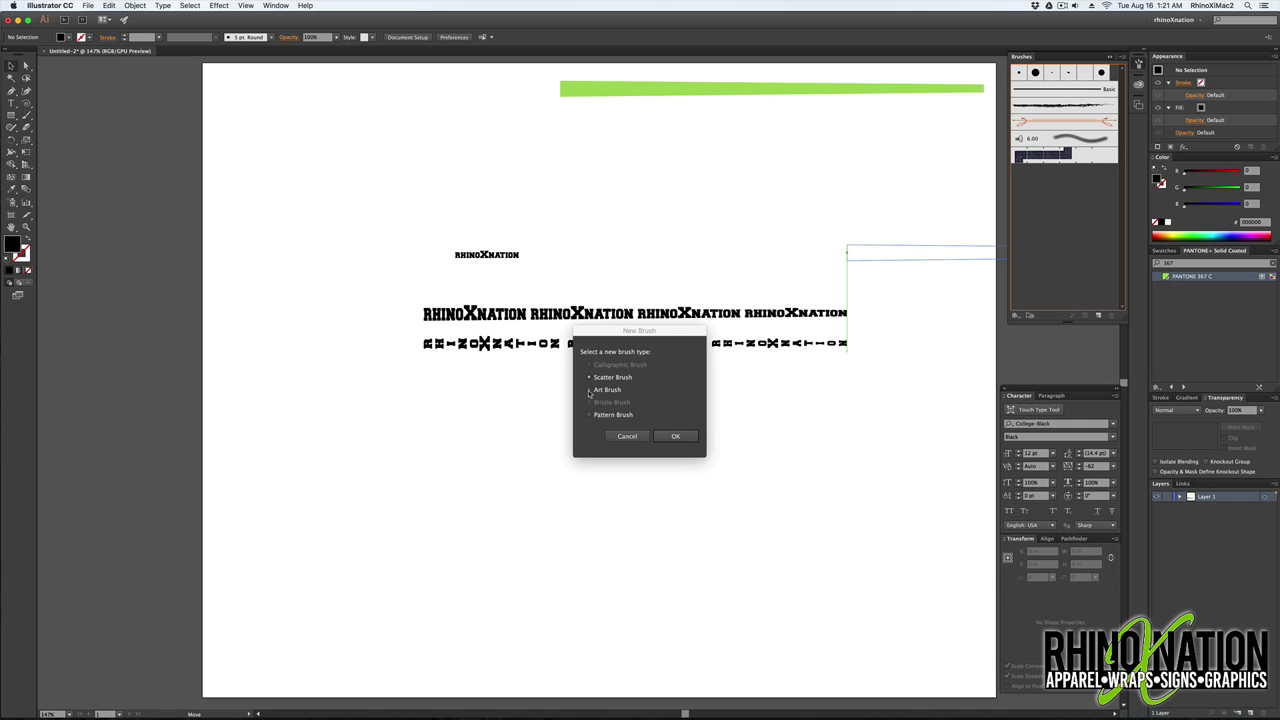
left_click(675, 436)
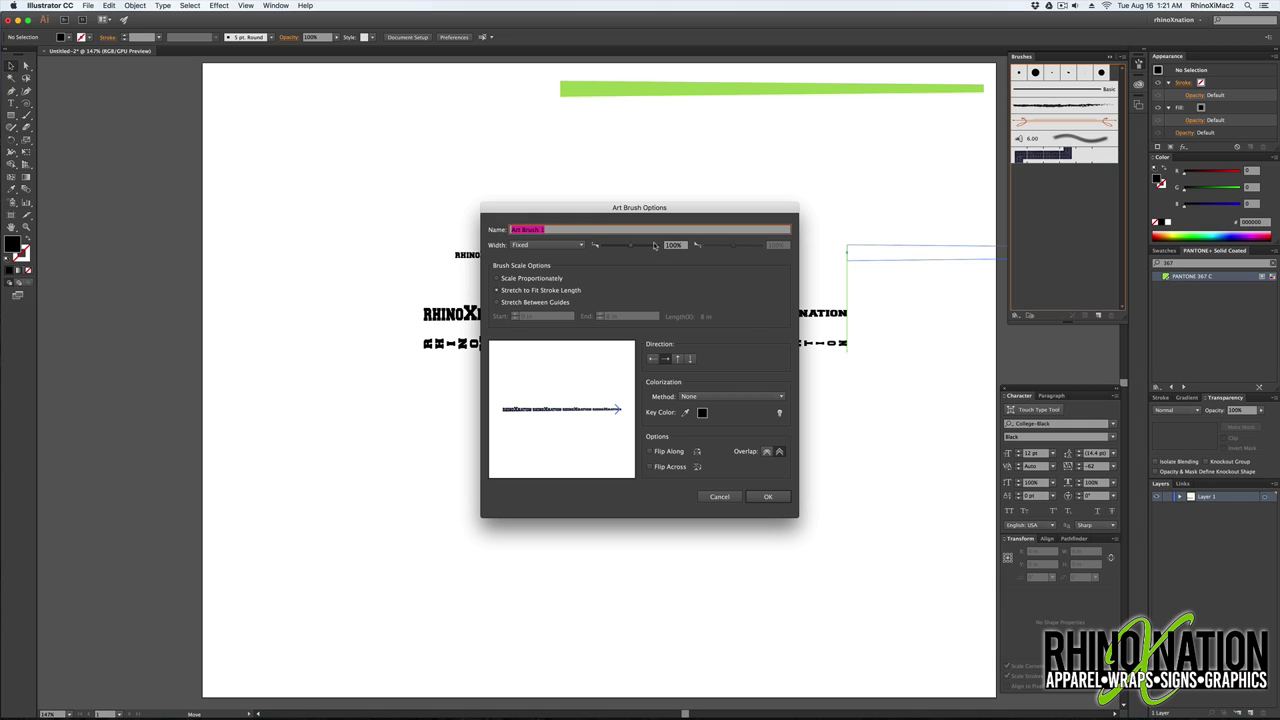
type("rhinoXnatio")
key("BackSpace")
type("1")
left_click(702, 397)
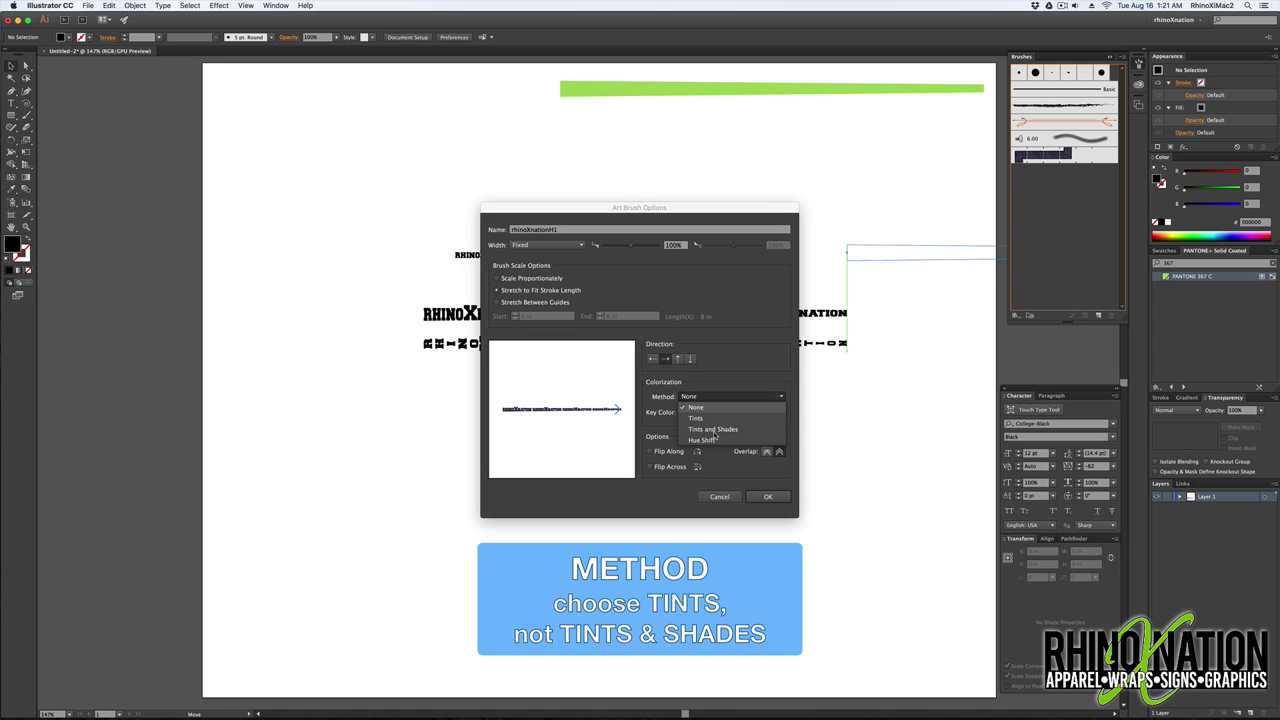
left_click(708, 430)
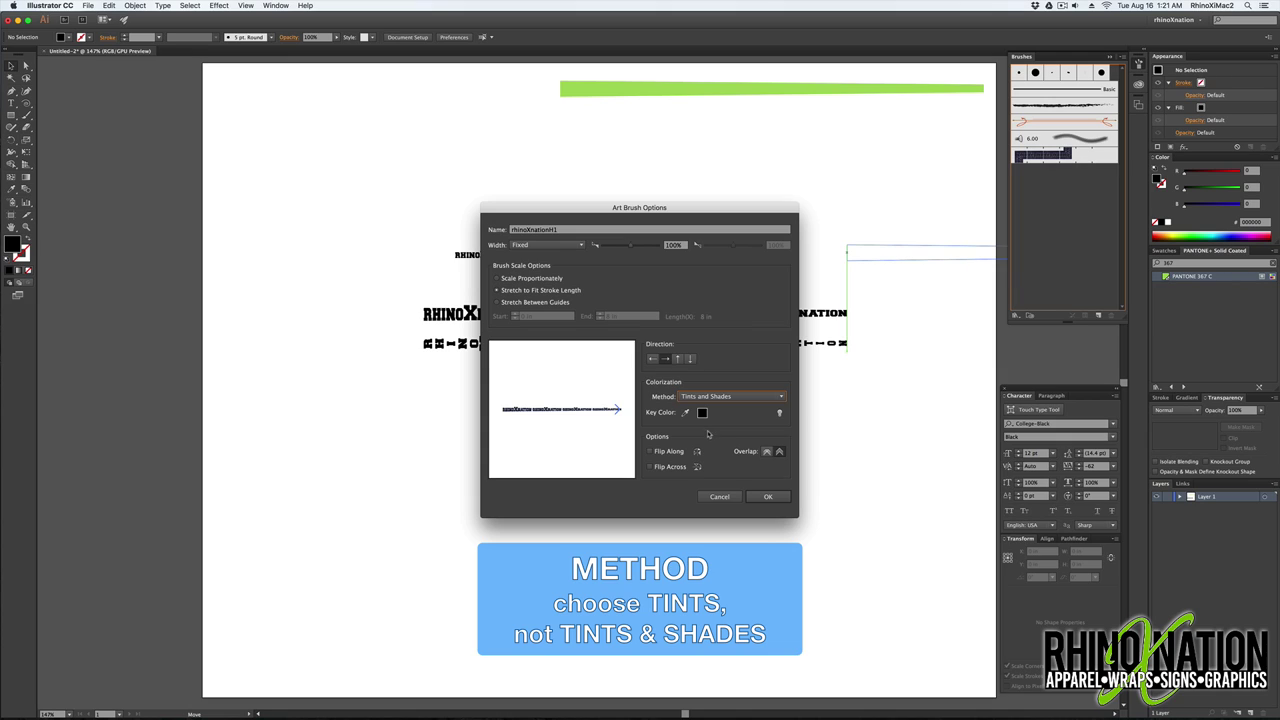
left_click(767, 496)
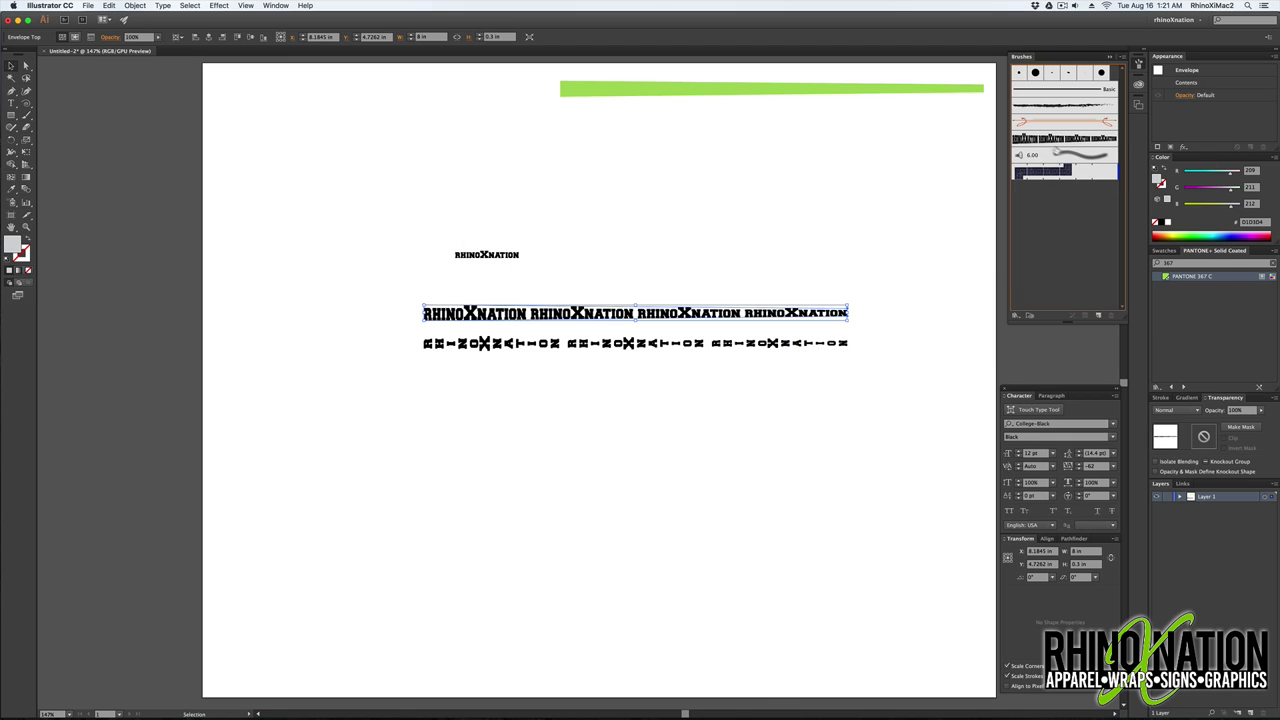
- Create an art brush named rhinoXnationV1 from the warped rotated text line, with the Tints and Shades colorization method
mouse_move(508, 348)
left_mouse_down()
mouse_move(571, 380)
mouse_move(1040, 280)
mouse_move(1053, 205)
left_mouse_up()
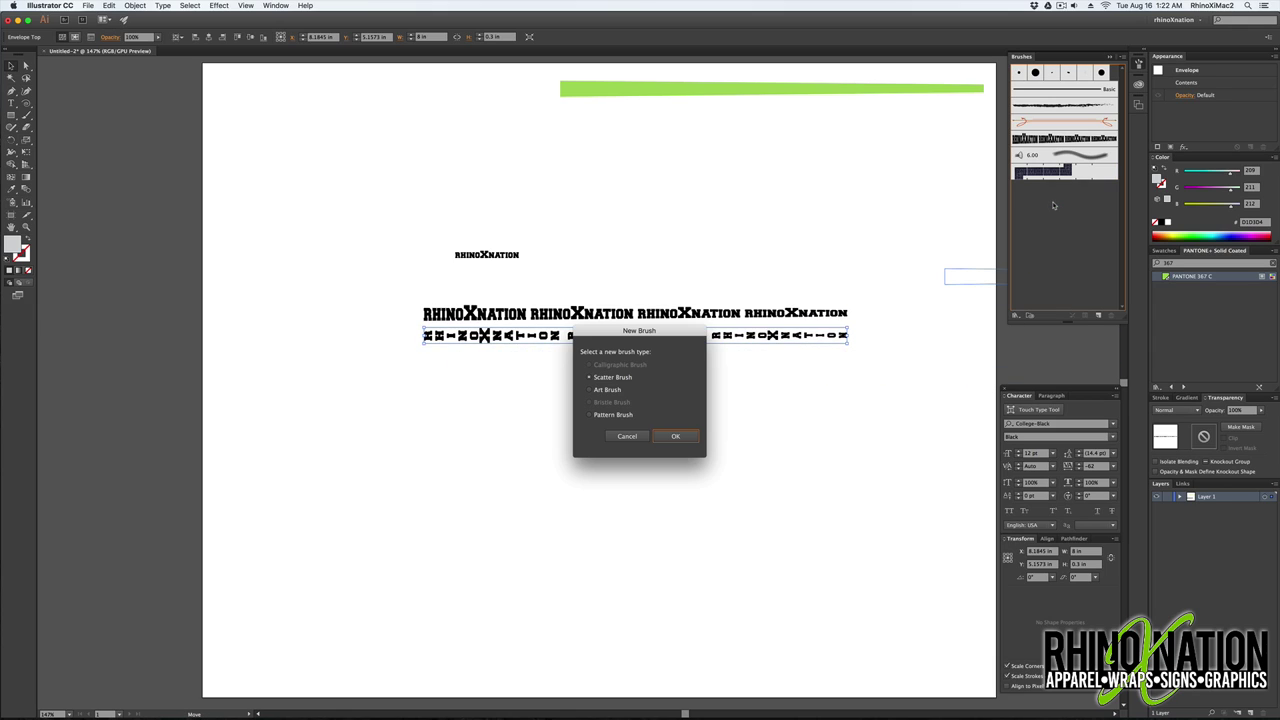
left_click(606, 389)
left_click(675, 437)
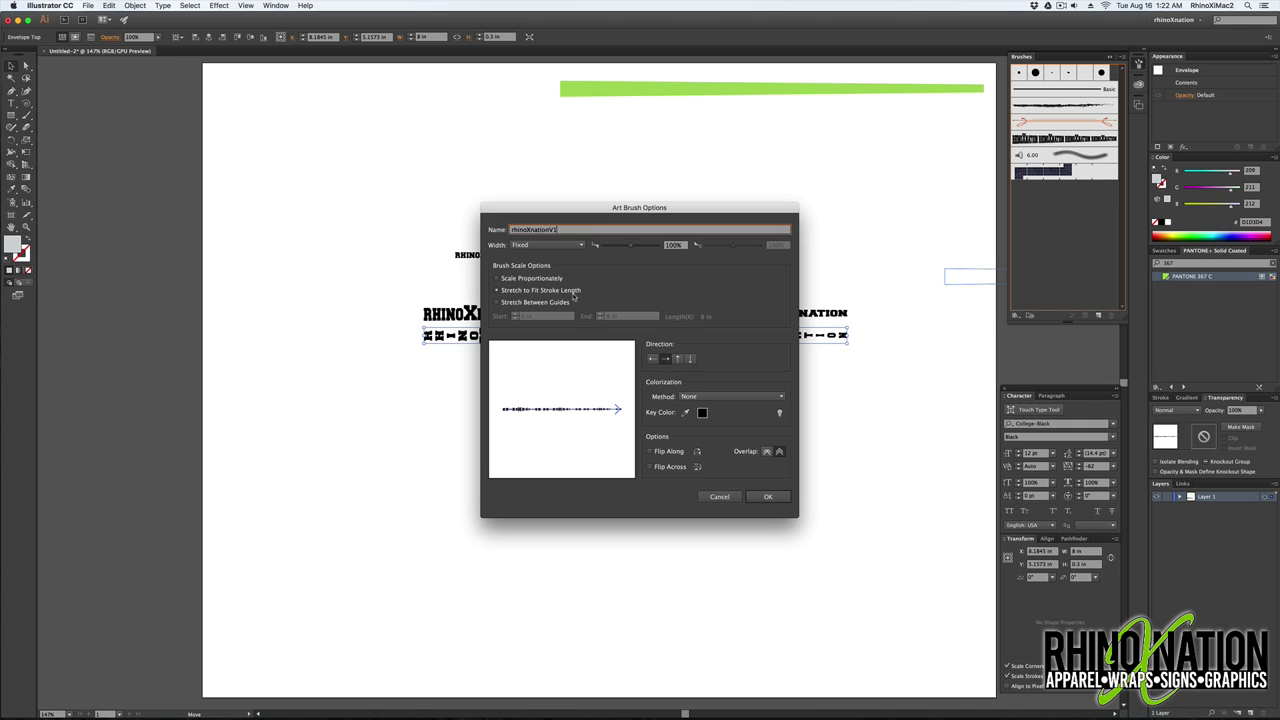
left_click(716, 398)
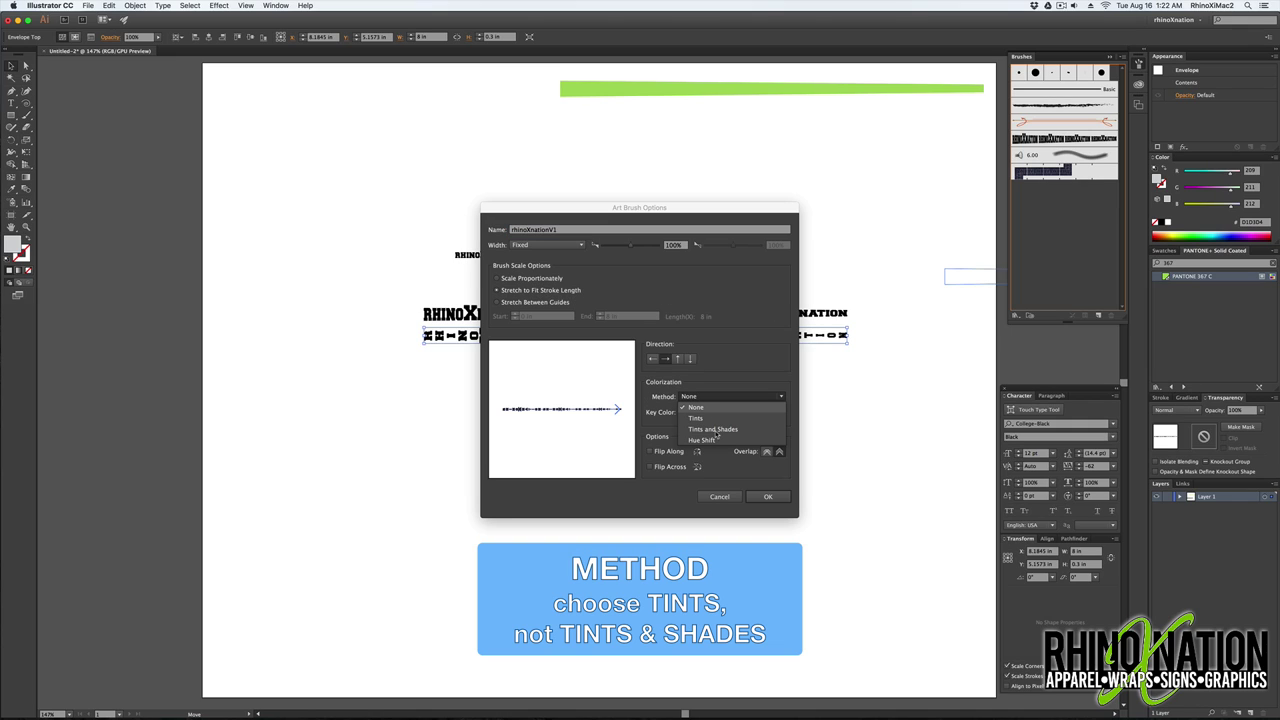
left_click(716, 431)
left_click(765, 497)
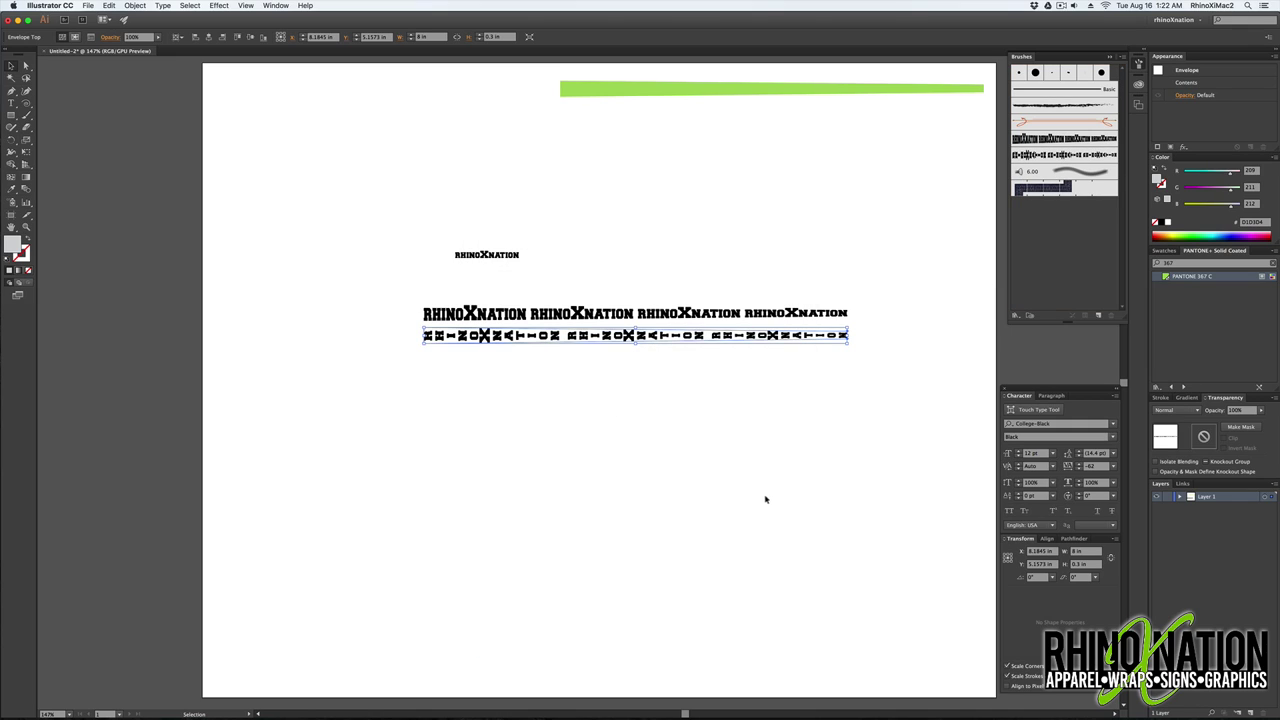
- Try to create a pattern brush from the single live RHINOXNATION text
mouse_move(485, 255)
left_mouse_down()
mouse_move(530, 263)
mouse_move(460, 281)
mouse_move(905, 236)
mouse_move(1052, 242)
left_mouse_up()
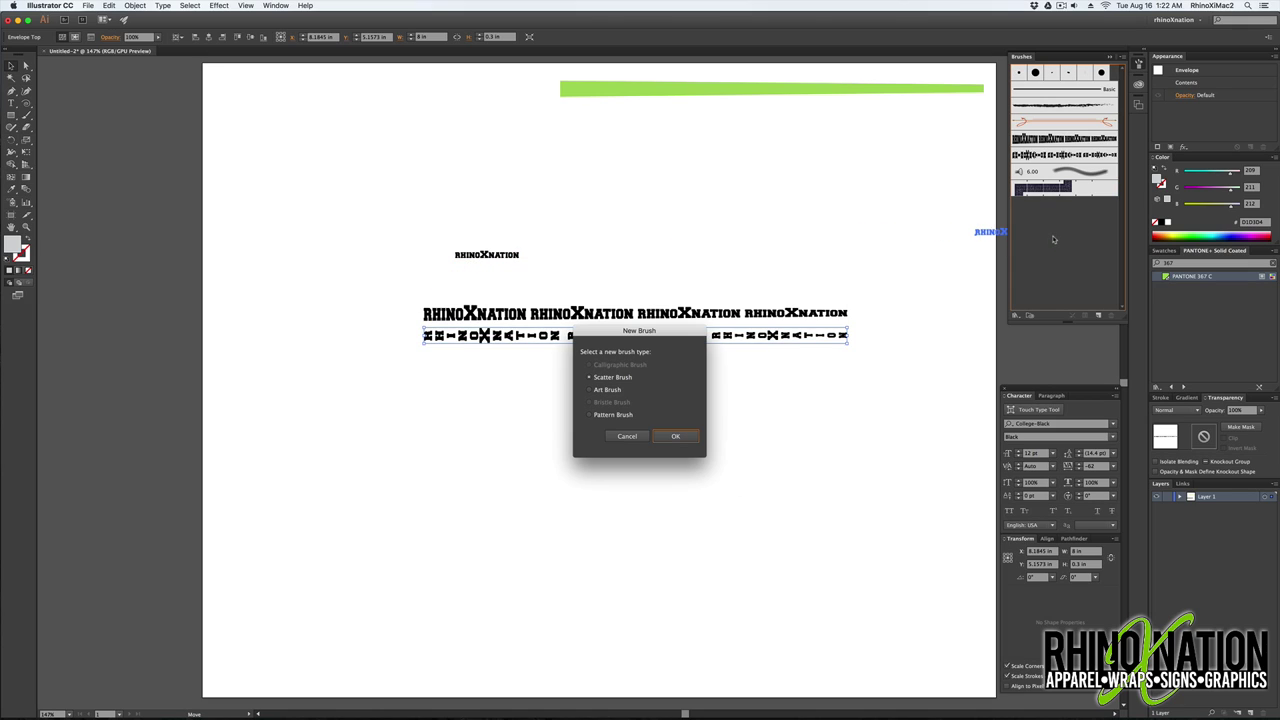
left_click(590, 415)
left_click(675, 436)
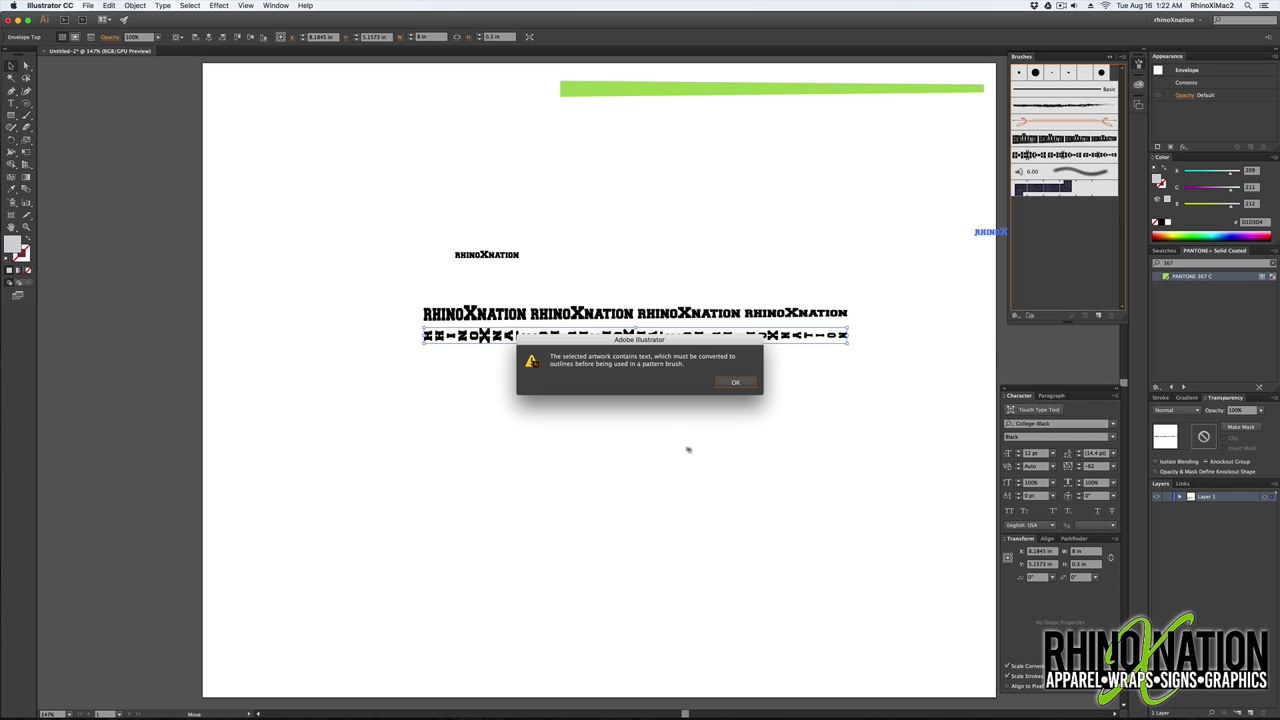
key("Return")
- Place a copy of the single RHINOXNATION text above the warped lines and convert it to outlines
left_click_drag(480, 285, 455, 271)
right_click(455, 271)
left_click(162, 5)
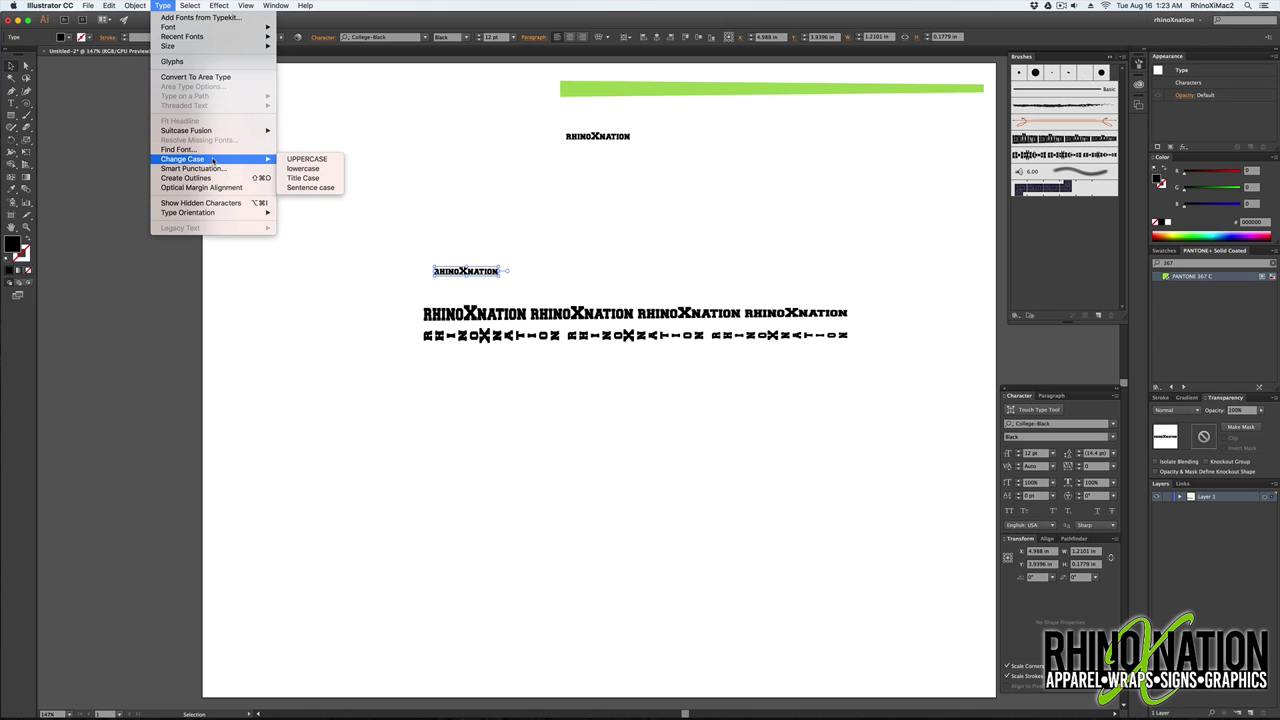
left_click(218, 178)
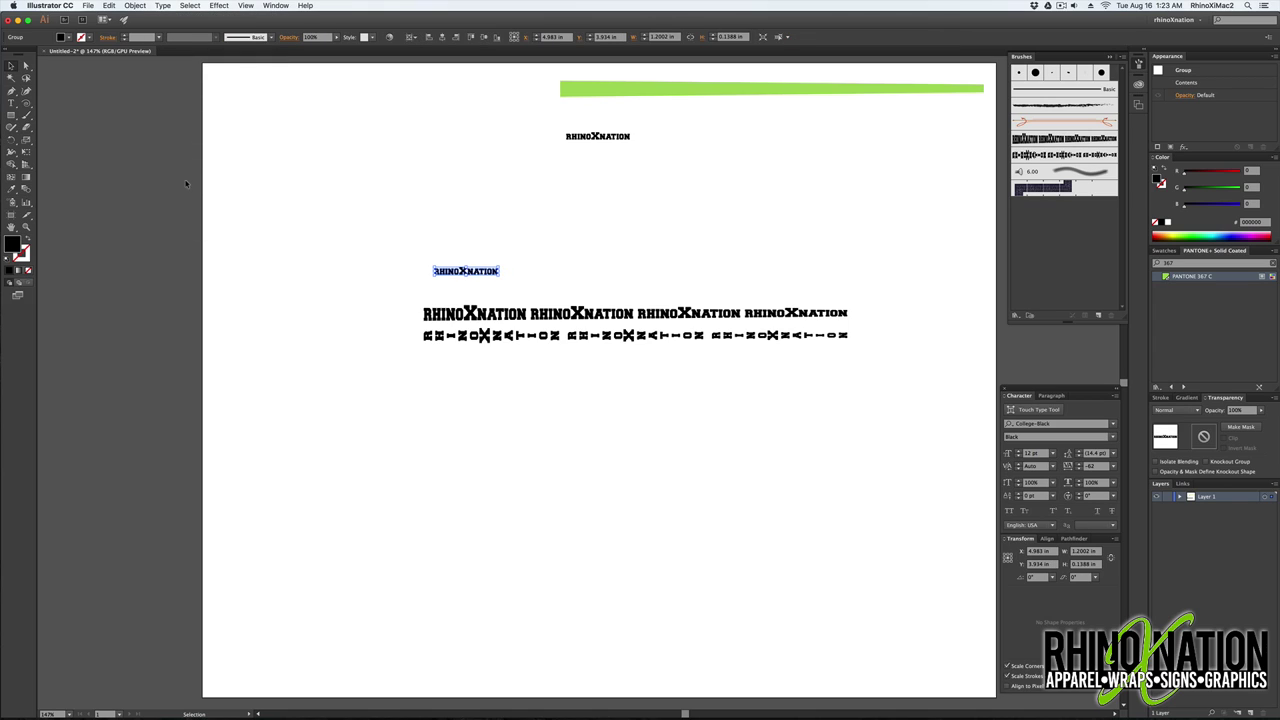
- Enlarge the outlined RHINOXNATION to about 1.43 in wide and make a Tints and Shades pattern brush named rhinoXnationP1 from it
left_click_drag(498, 275, 1058, 256)
left_click(551, 286)
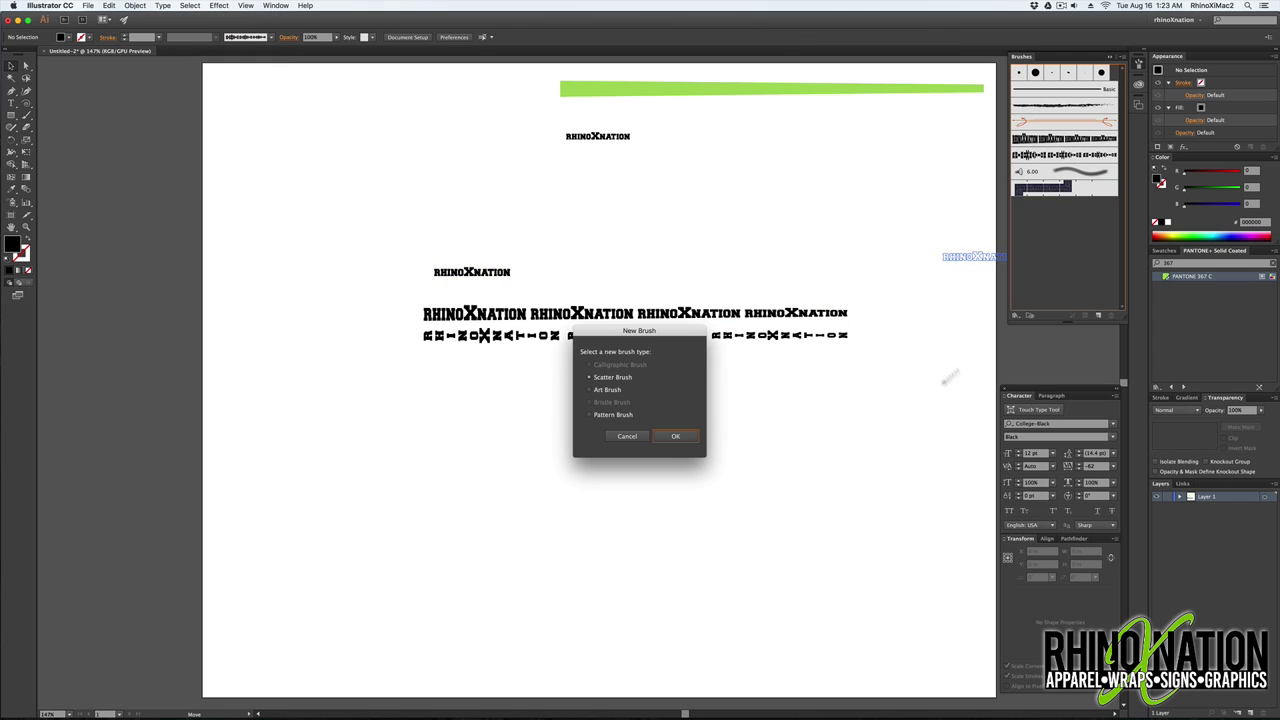
left_click(612, 414)
left_click(675, 436)
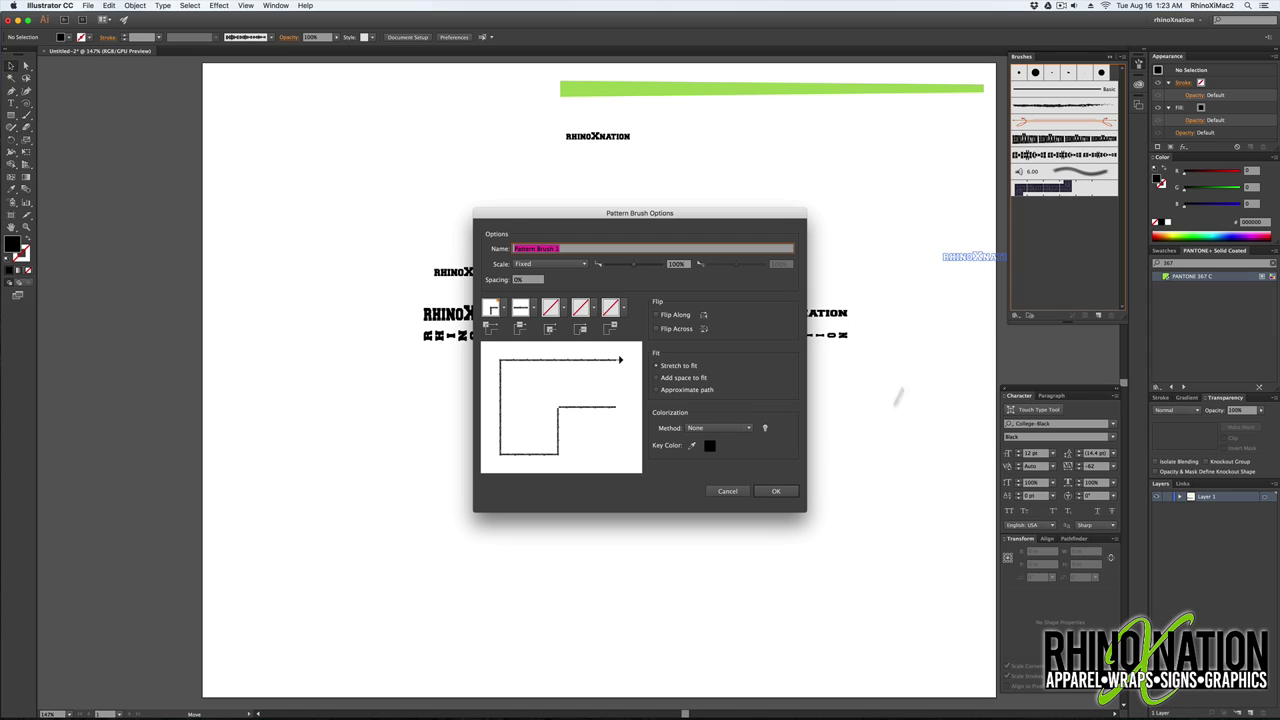
type("rhinoXnationP1")
left_click(679, 371)
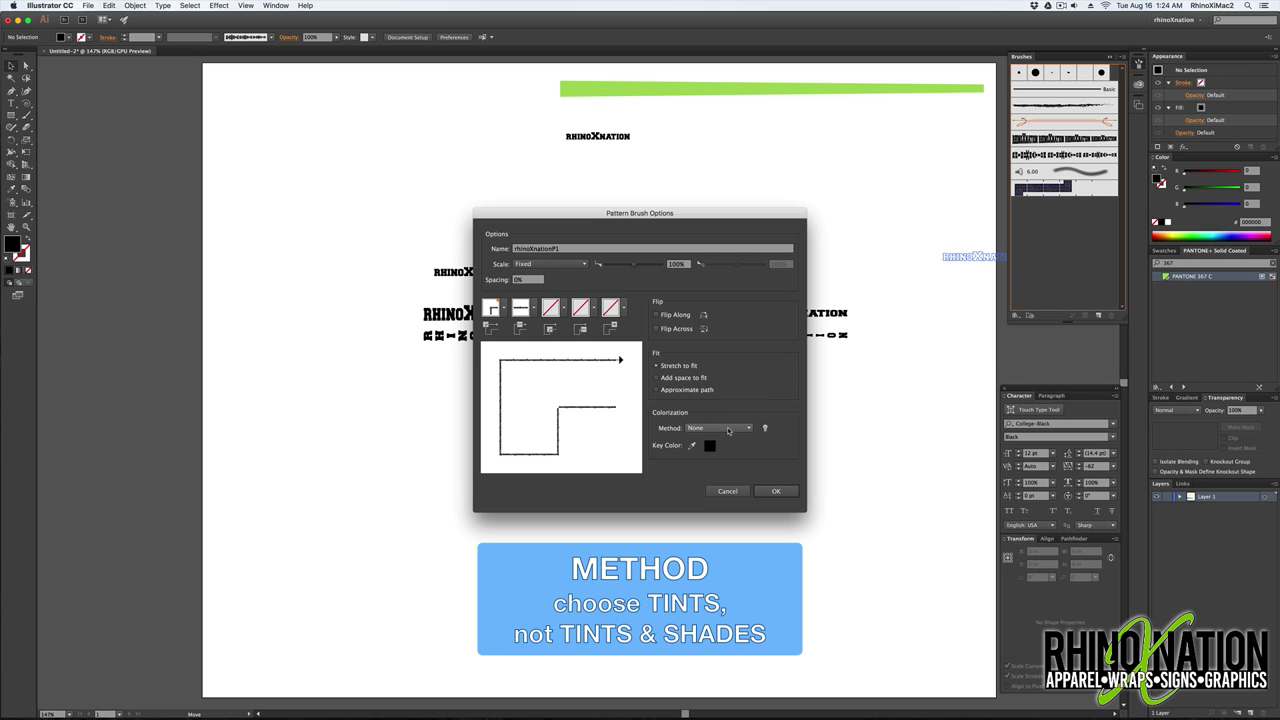
left_click(712, 428)
left_click(733, 464)
left_click(779, 491)
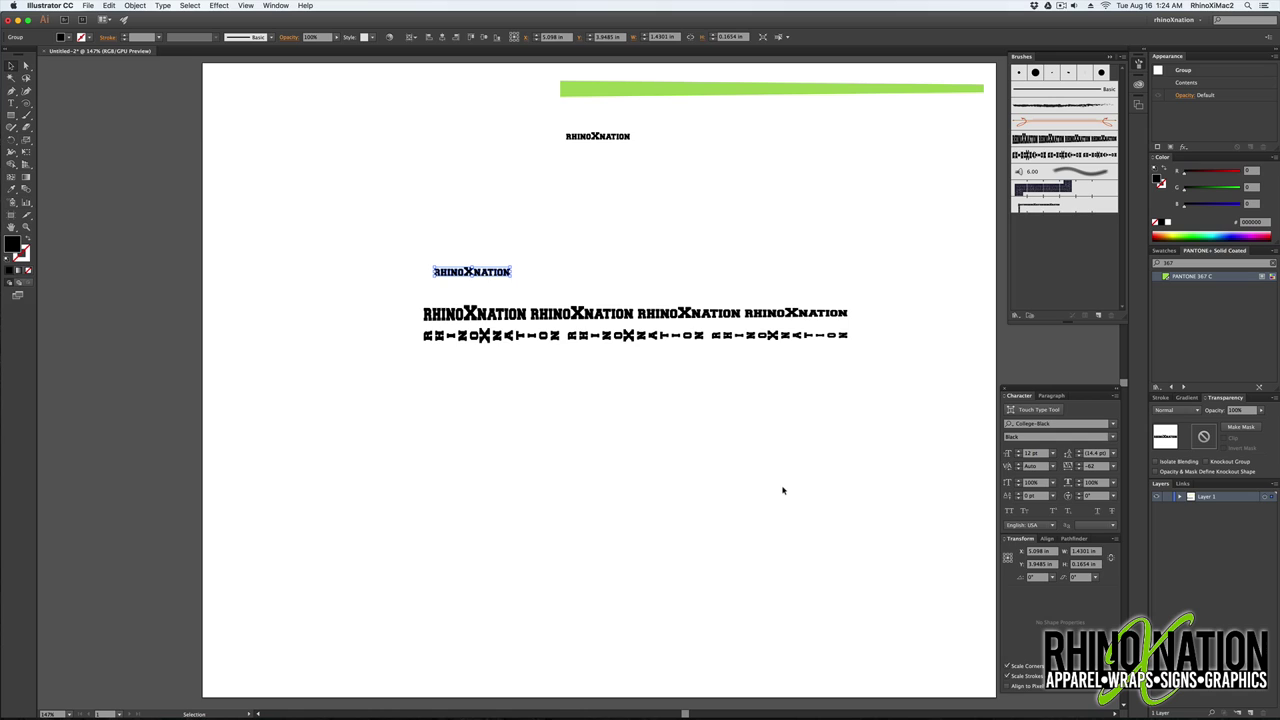
- Move the outlined text and both warped text lines up beneath the green bar to clear the artboard
left_click_drag(470, 272, 718, 129)
left_click(598, 335)
left_click_drag(598, 335, 711, 170)
left_click_drag(598, 136, 688, 123)
left_click(692, 204)
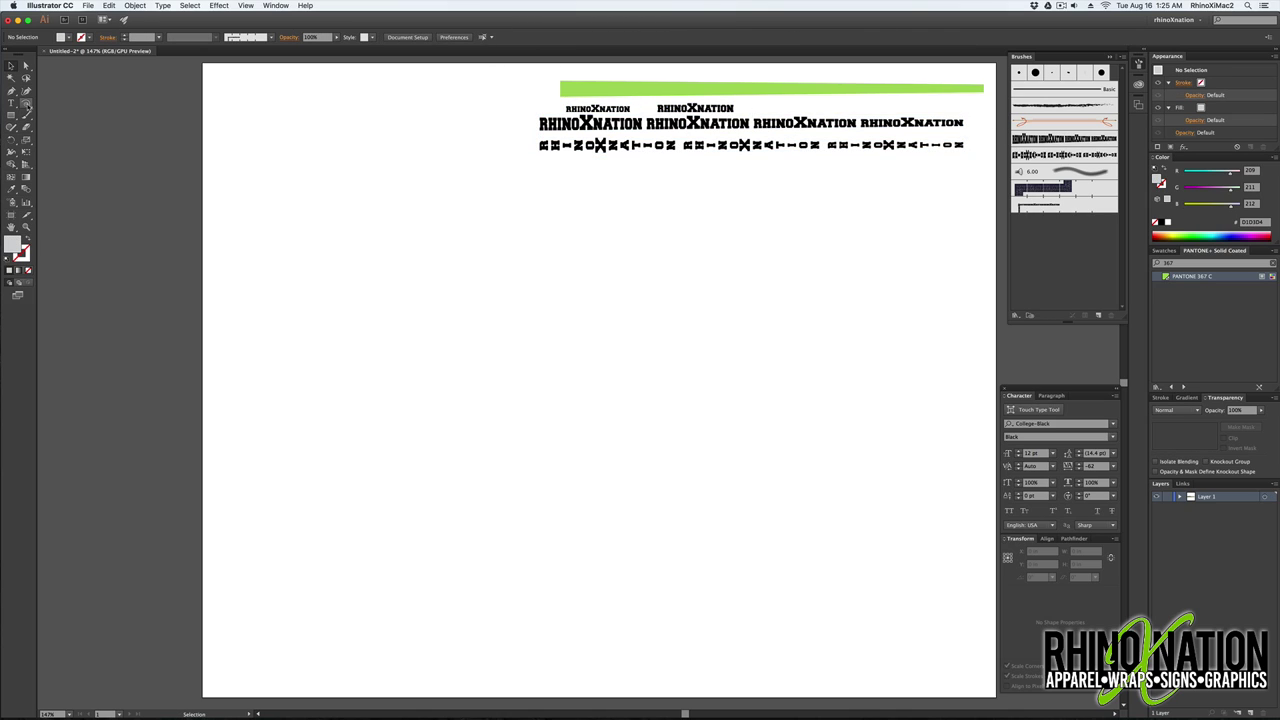
- Draw an open spiral about 4.19 in wide and 3.40 in high on the left side of the artboard
left_click(27, 103)
left_click(27, 104)
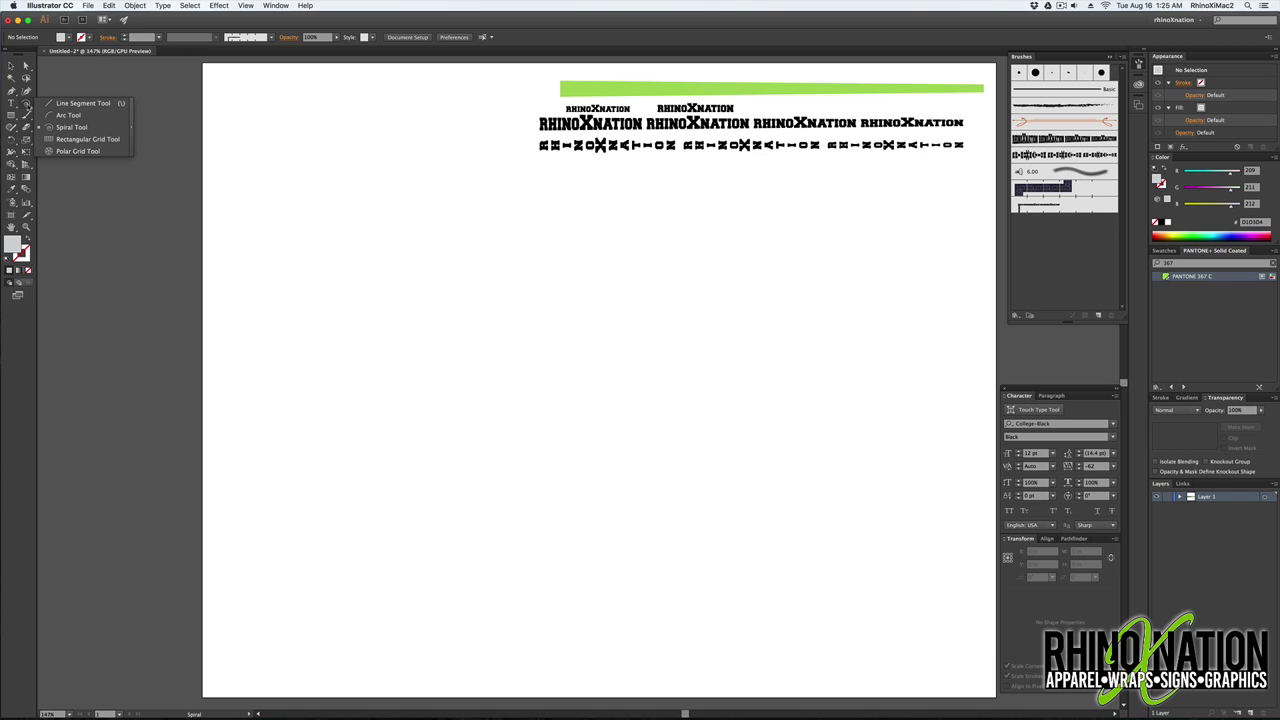
left_click(74, 127)
left_click_drag(277, 271, 352, 268)
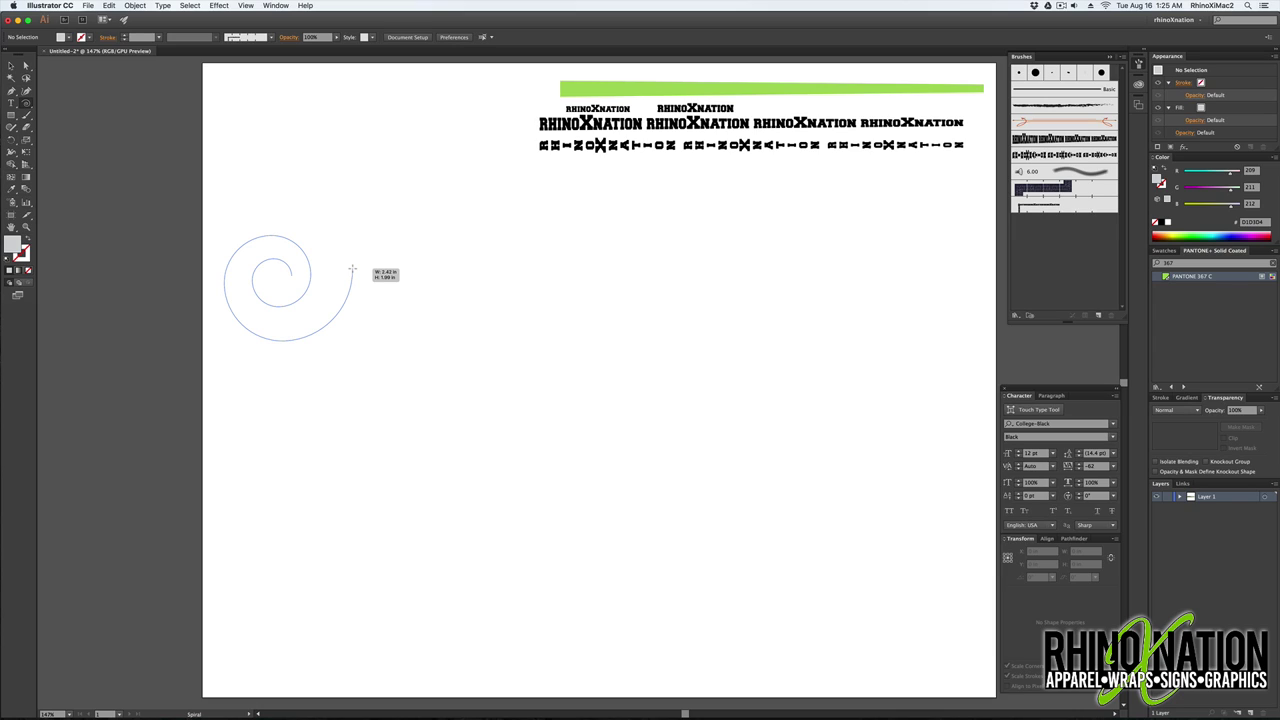
left_click_drag(352, 268, 353, 271)
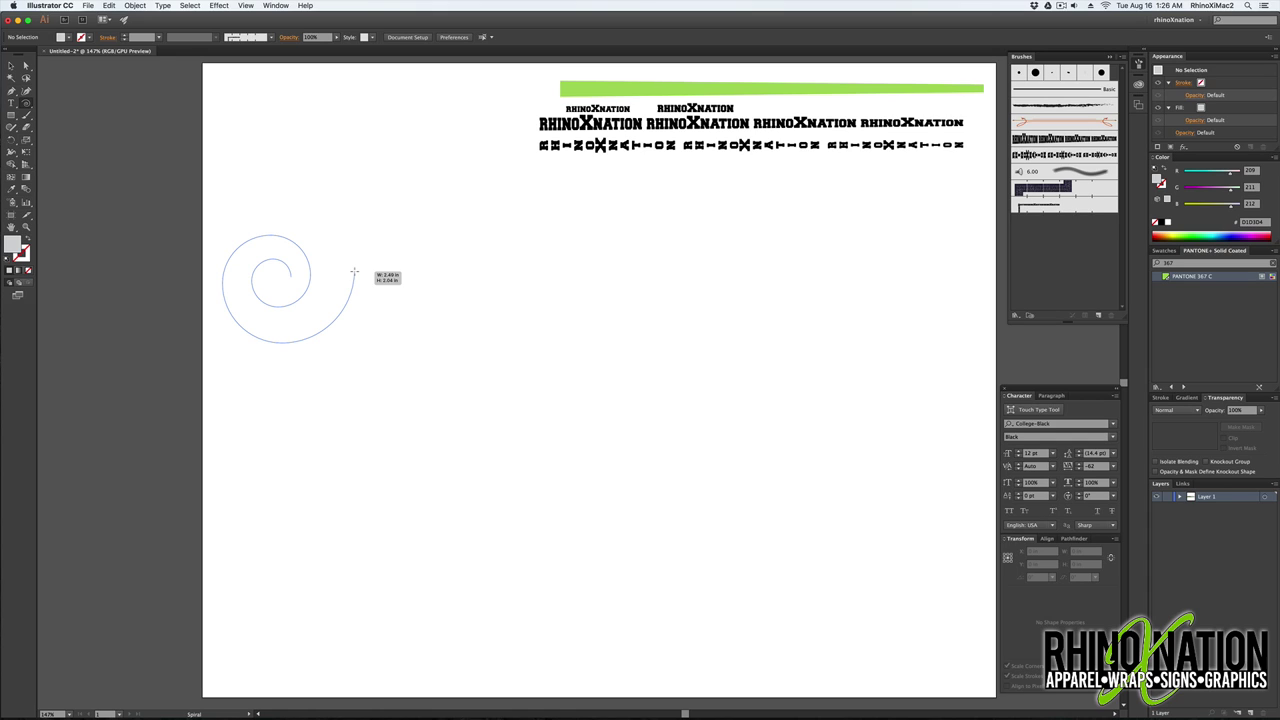
mouse_move(354, 271)
left_mouse_down()
mouse_move(438, 320)
mouse_move(329, 286)
mouse_move(328, 268)
mouse_move(304, 262)
mouse_move(392, 279)
mouse_move(378, 269)
mouse_move(541, 524)
mouse_move(663, 440)
mouse_move(625, 466)
mouse_move(610, 506)
mouse_move(680, 312)
mouse_move(595, 288)
mouse_move(374, 261)
mouse_move(347, 301)
mouse_move(290, 325)
mouse_move(283, 348)
mouse_move(377, 342)
mouse_move(415, 285)
mouse_move(396, 292)
left_mouse_up()
key("Up")
key("Up")
key("Down")
key("Up")
key("r")
key("r")
key("r")
key("r")
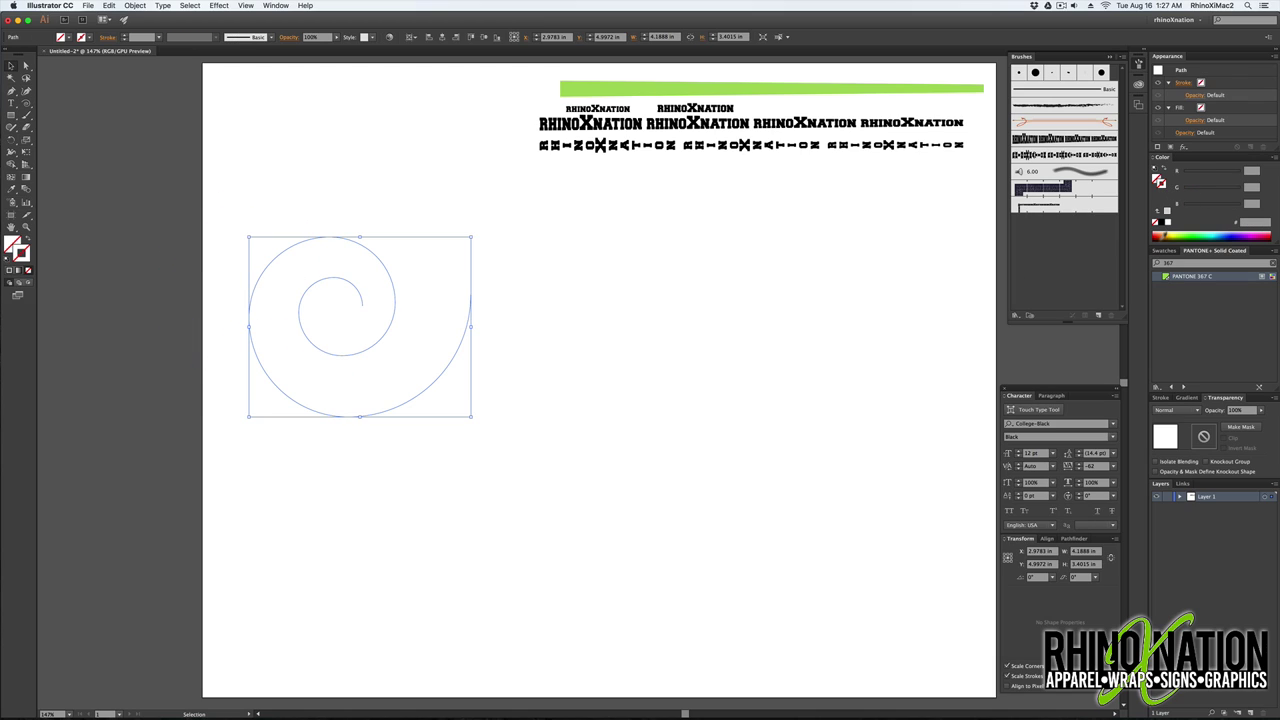
- Give the spiral a black 1 pt stroke and place a copy of it to its right
left_click(1166, 222)
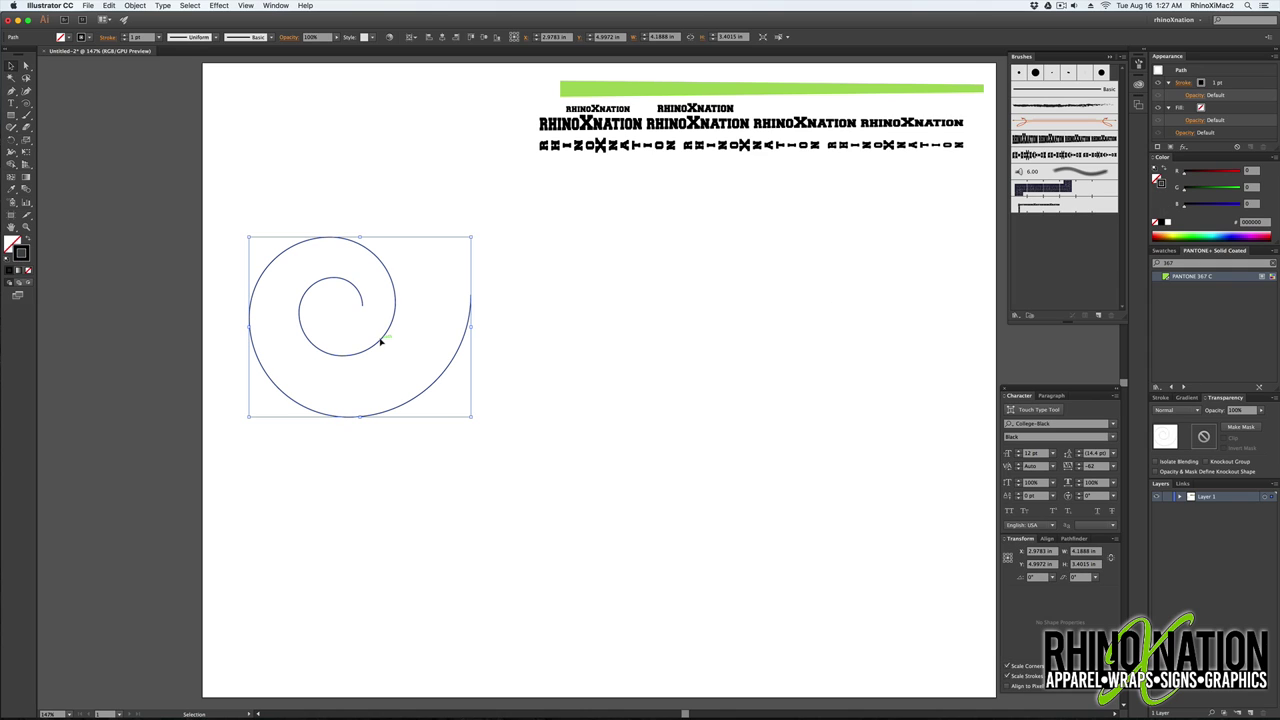
left_click_drag(380, 340, 683, 343)
scroll(683, 343, "down", 2)
left_click(161, 156)
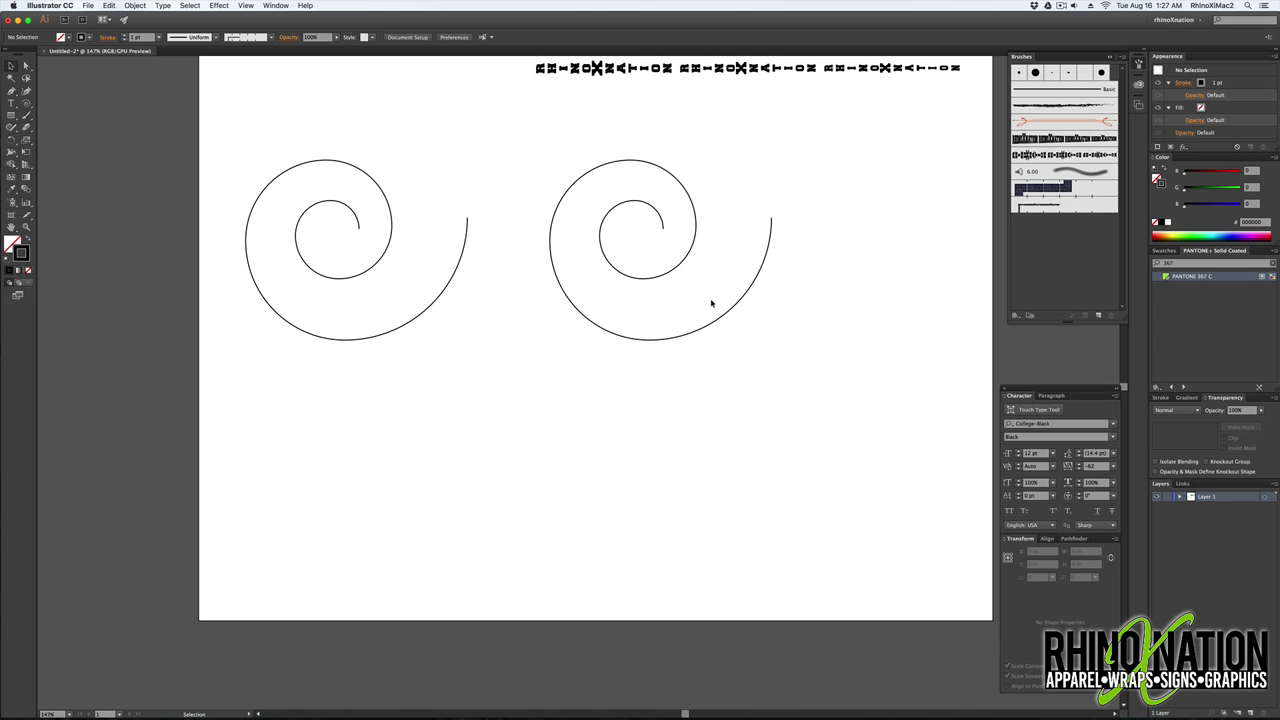
- Draw a tightly wound spiral of many turns, about 4 in wide and 4.04 in high, below the first spiral near the artboard's left edge
left_click(26, 103)
left_click_drag(336, 453, 507, 509)
key("Up")
key("Up")
key("Up")
key("Up")
key("Up")
key("Up")
key("Up")
key("Up")
key("Up")
key("Up")
key("Up")
key("Up")
key("Up")
key("Up")
key("Up")
key("Up")
key("Up")
key("Up")
key("Up")
key("Up")
key("Up")
key("Up")
key("Up")
key("Up")
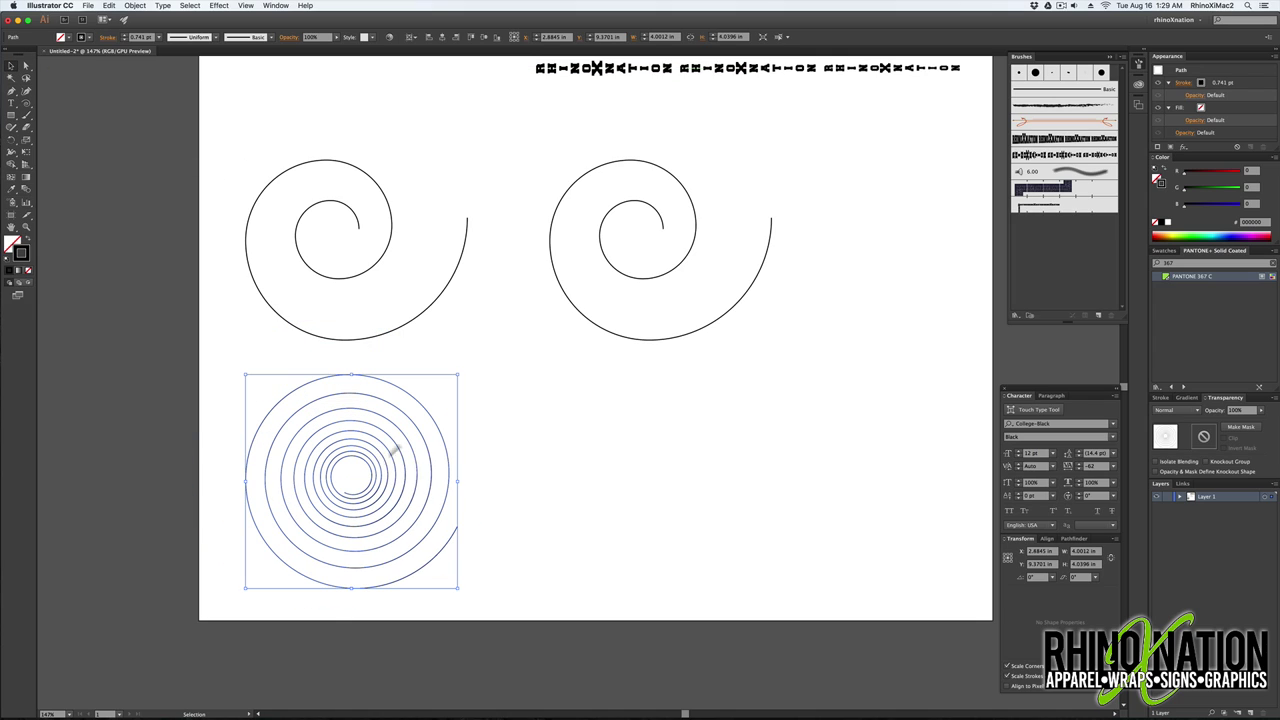
left_click(545, 513)
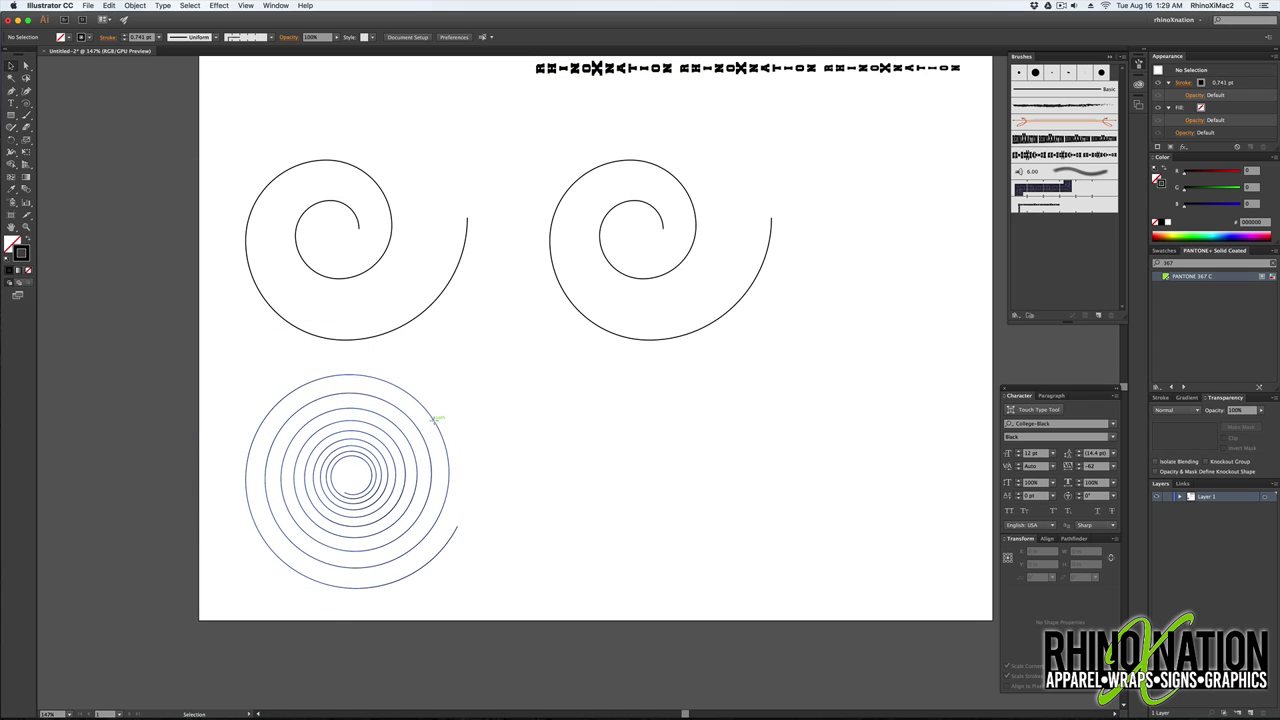
left_click_drag(436, 422, 408, 427)
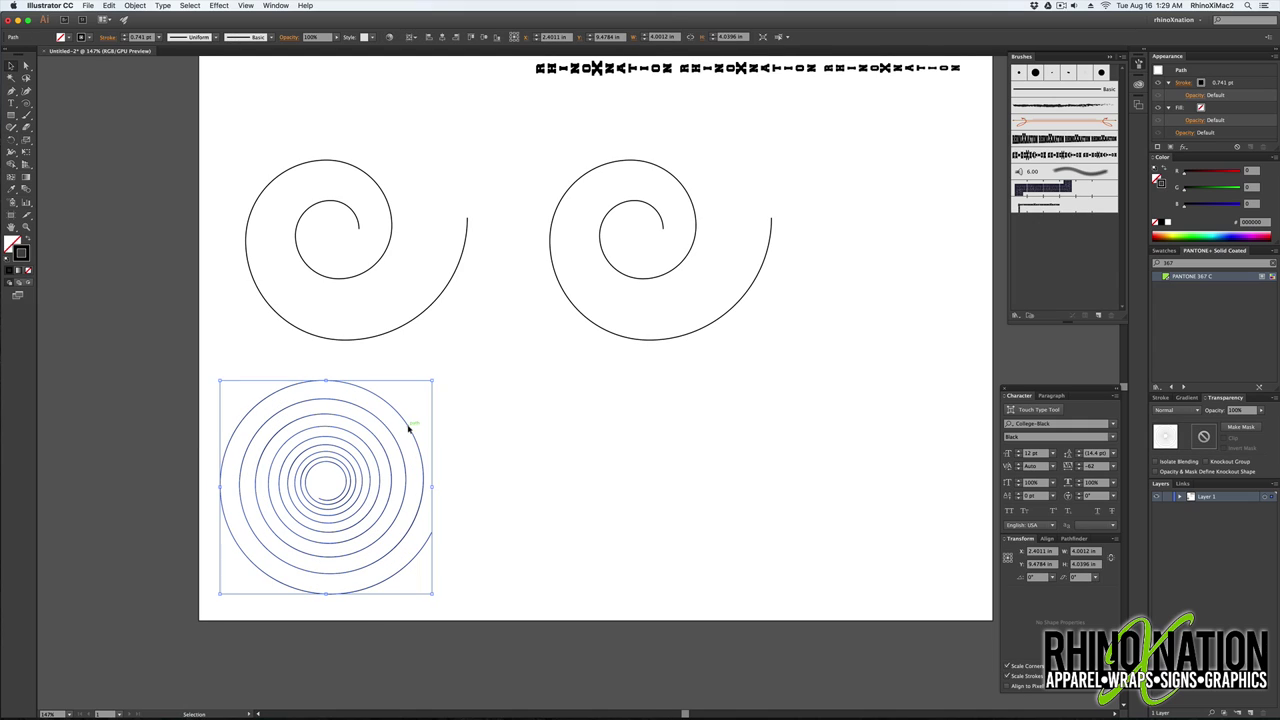
- Create a polar grid 5 in wide and 5 in high with 10 concentric dividers below the second open spiral
scroll(408, 428, "up", 1)
left_click_drag(26, 103, 86, 143)
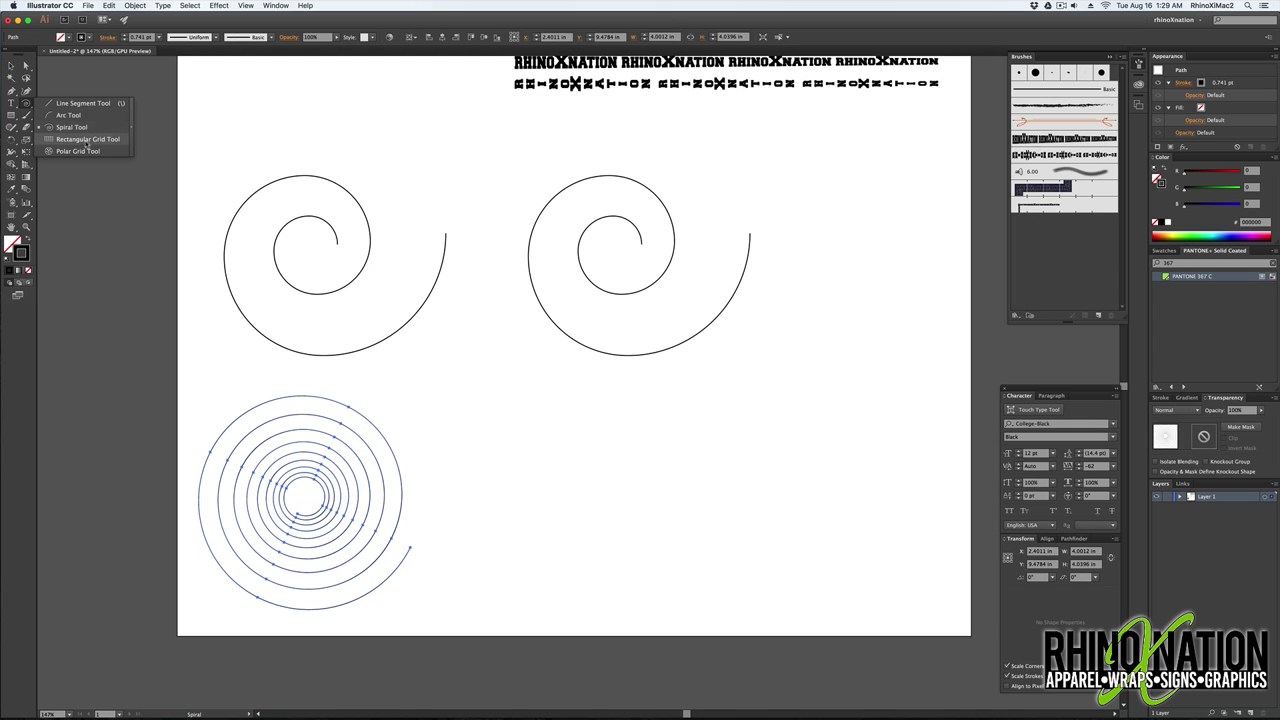
left_click(86, 152)
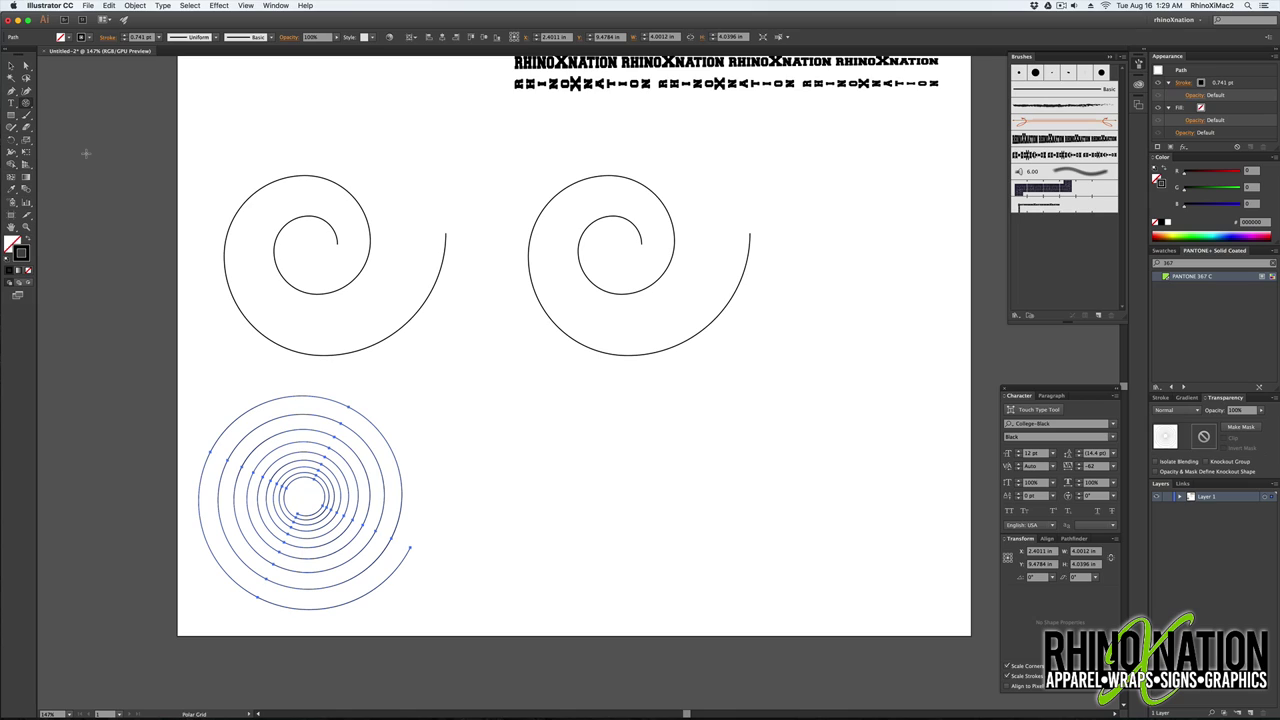
left_click(695, 497)
type("5 in")
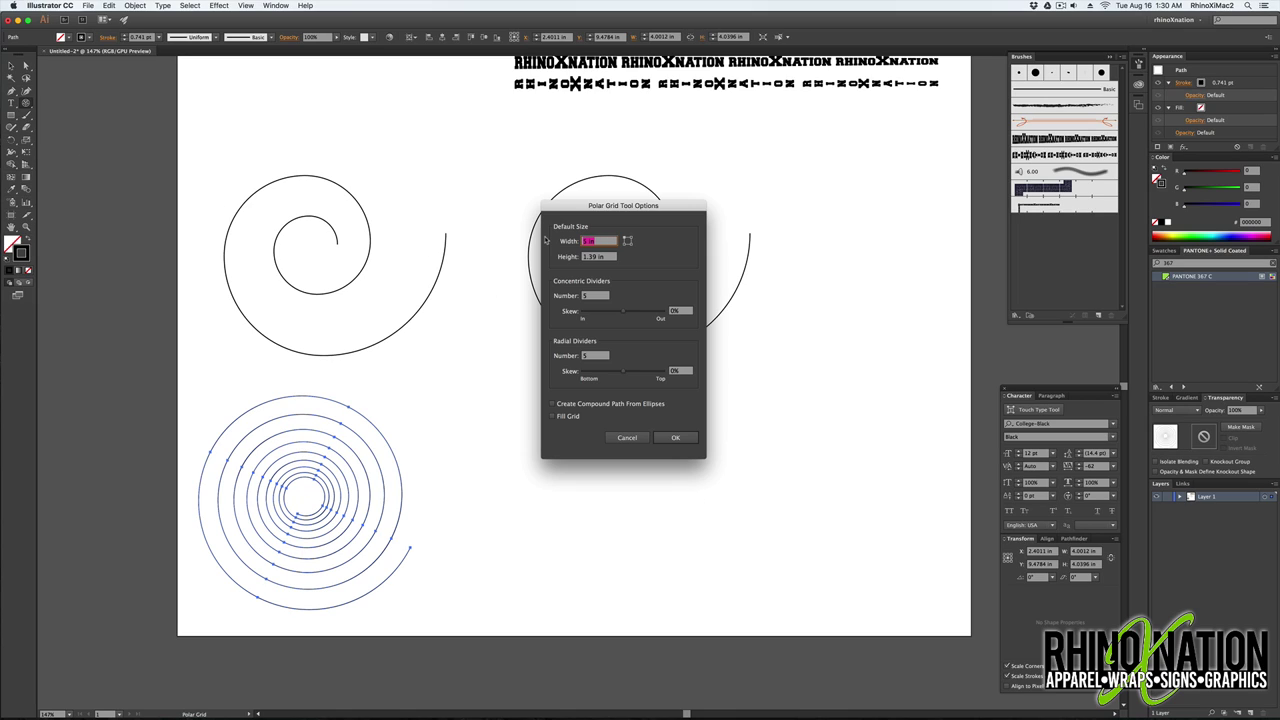
key("Tab")
type("5 in")
key("Tab")
type("10")
key("Tab")
key("Tab")
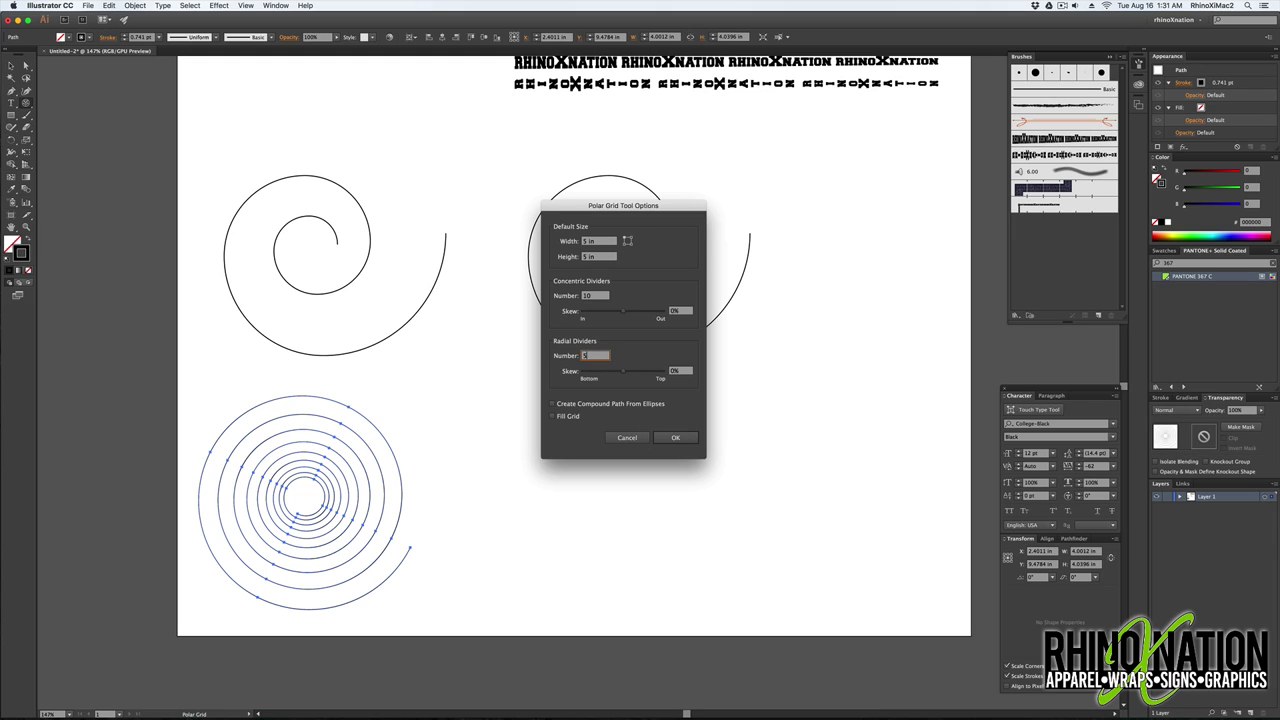
left_click(662, 437)
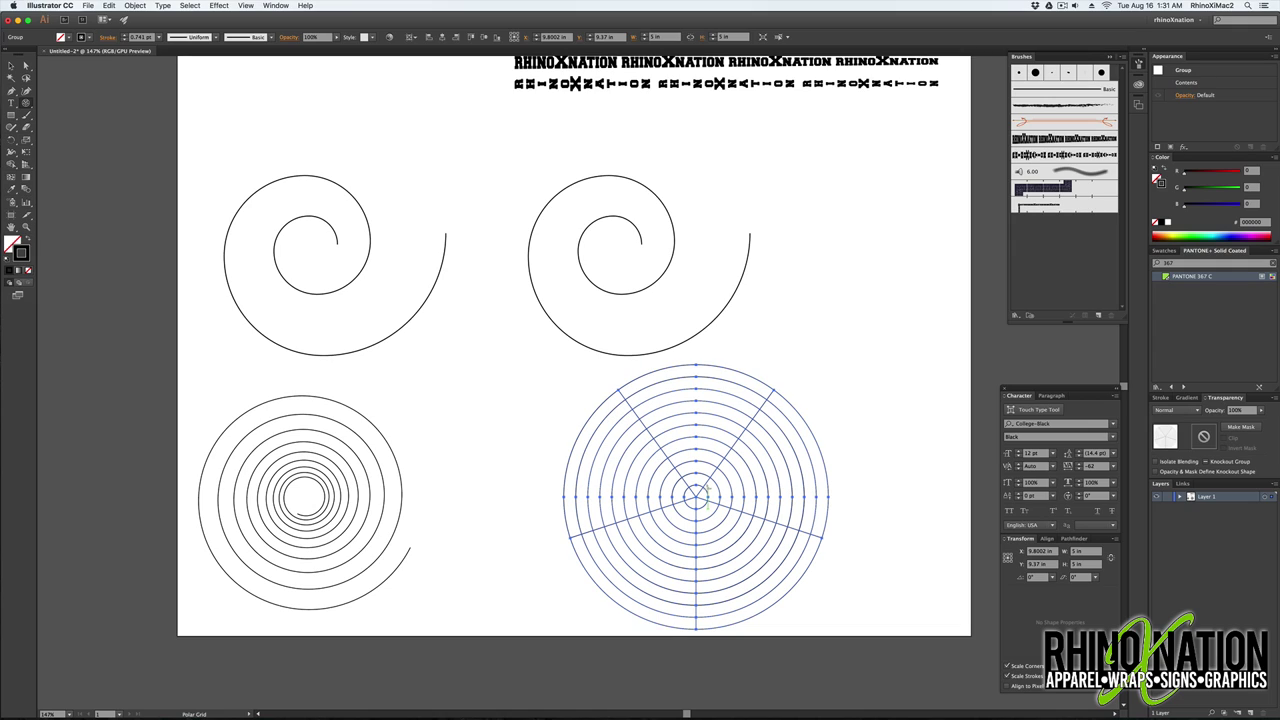
- Undo the polar grid and recreate it with the radial dividers set to 0
key("super+z")
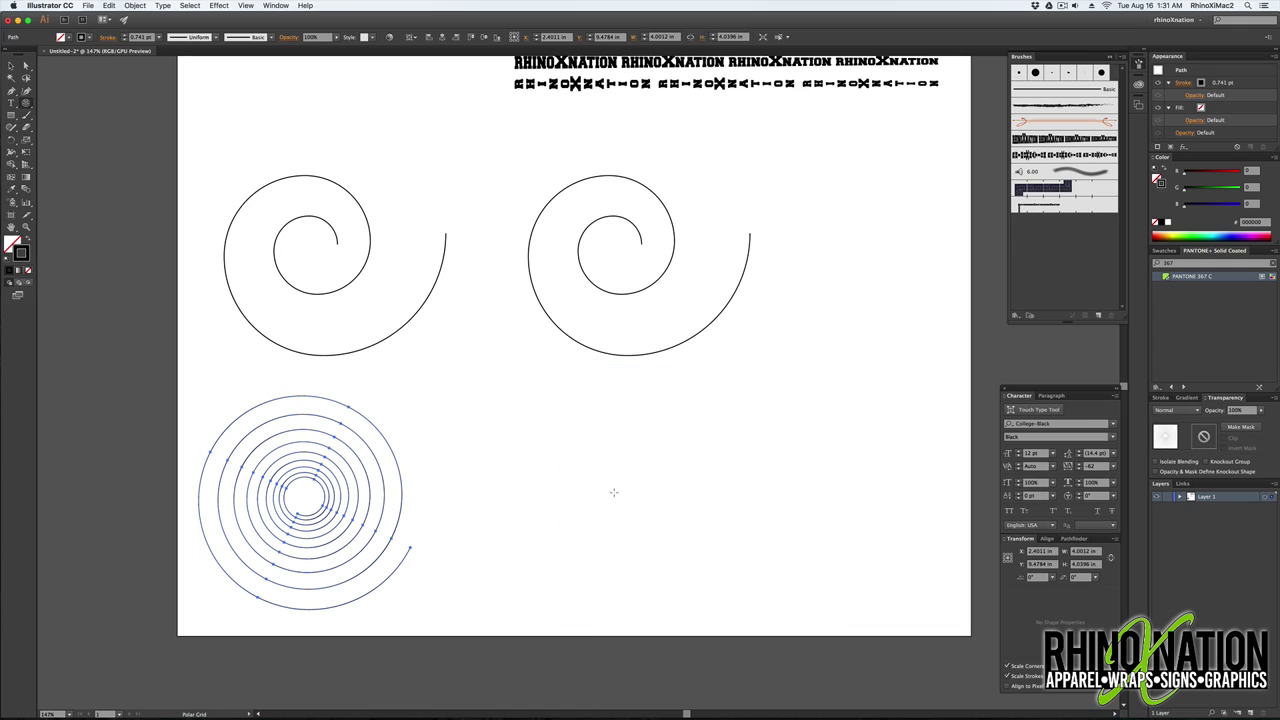
left_click(628, 482)
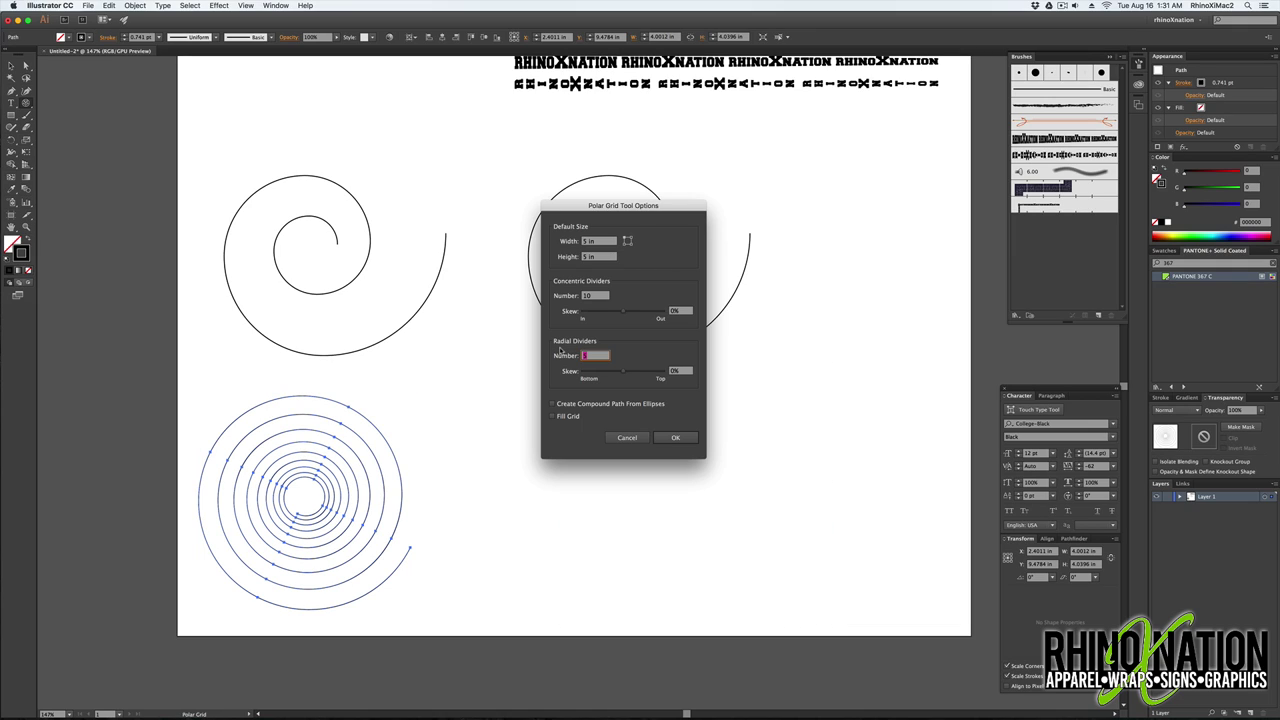
type("0")
left_click(675, 437)
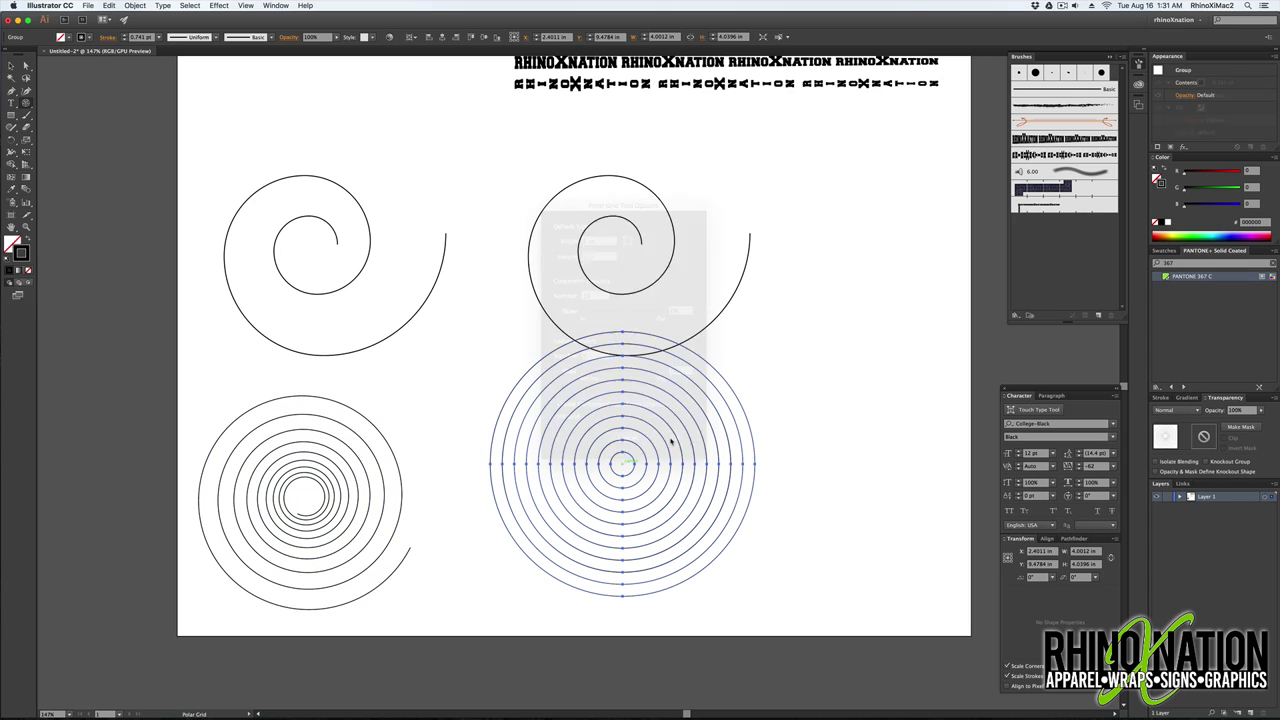
- Ungroup the polar grid twice so each concentric circle is a separate path
key("v")
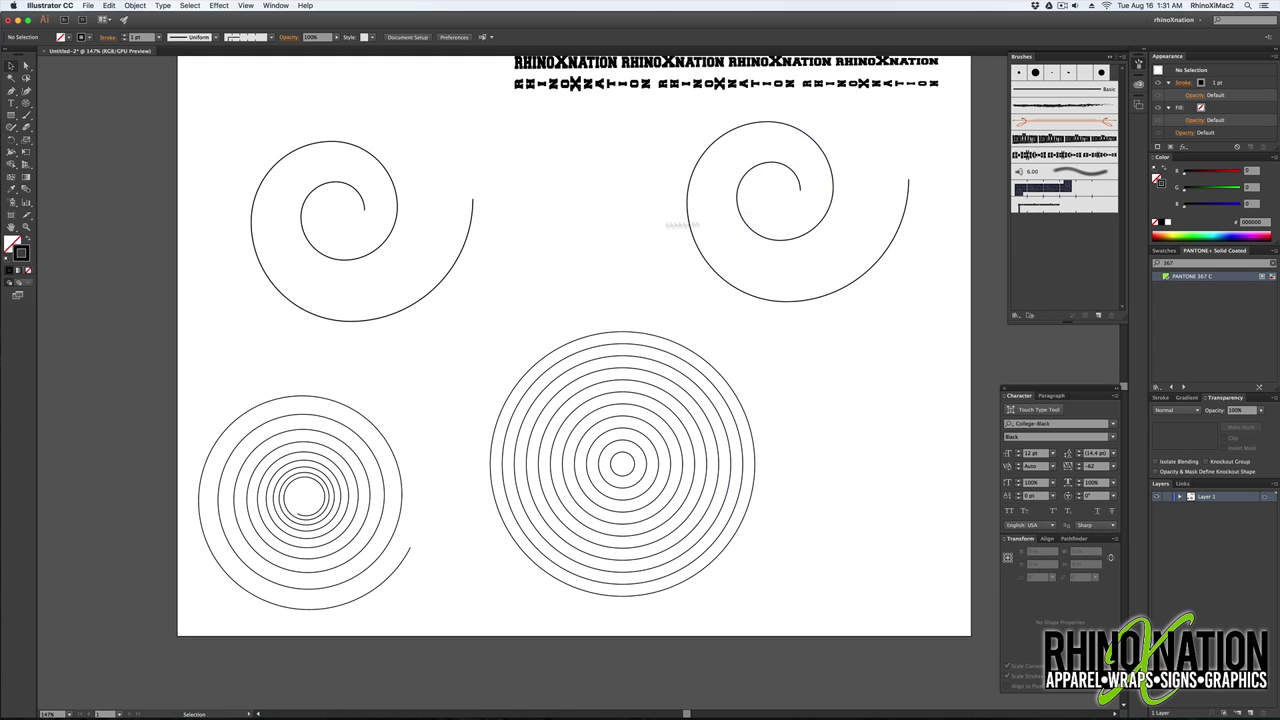
left_click(574, 345)
left_click(134, 5)
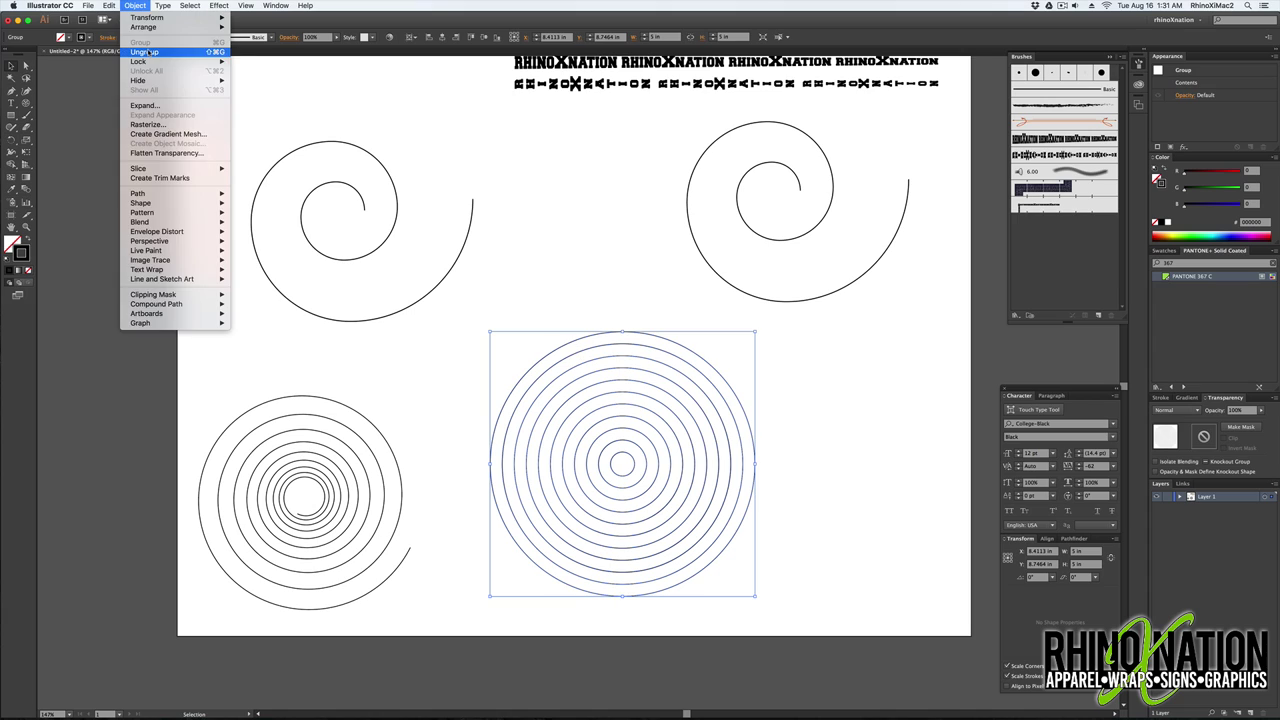
left_click(160, 52)
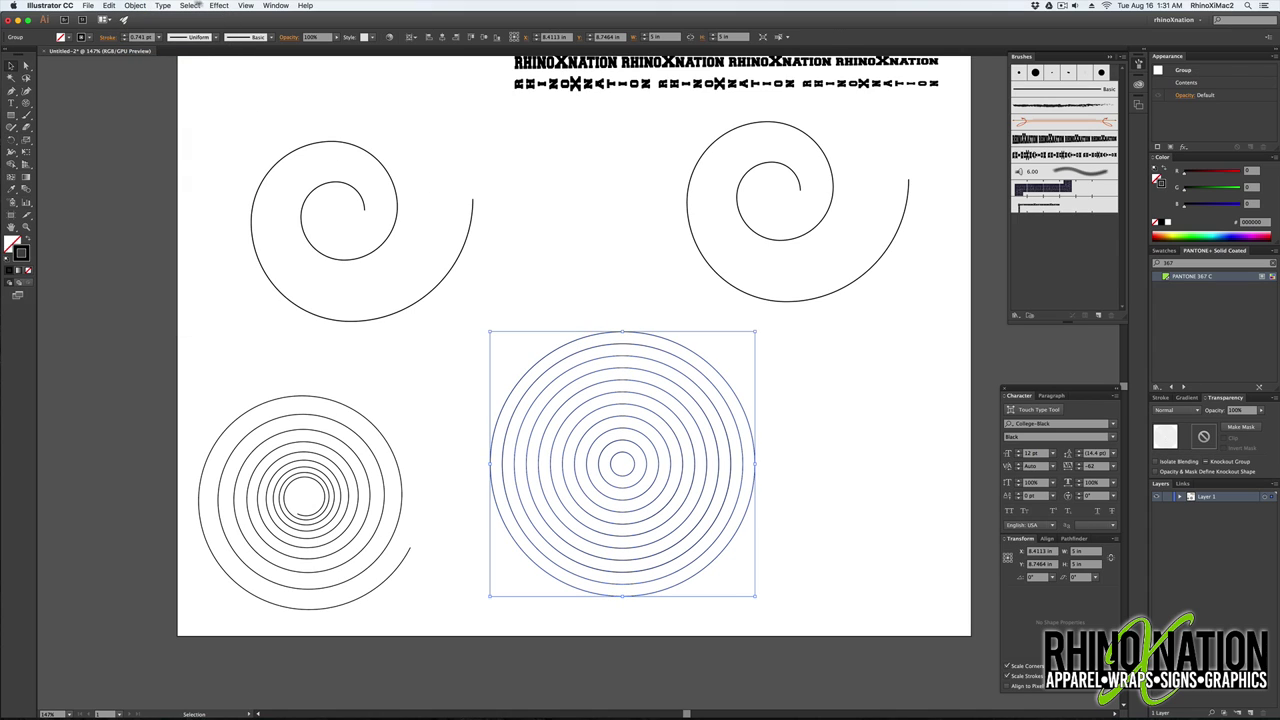
left_click(136, 5)
left_click(144, 51)
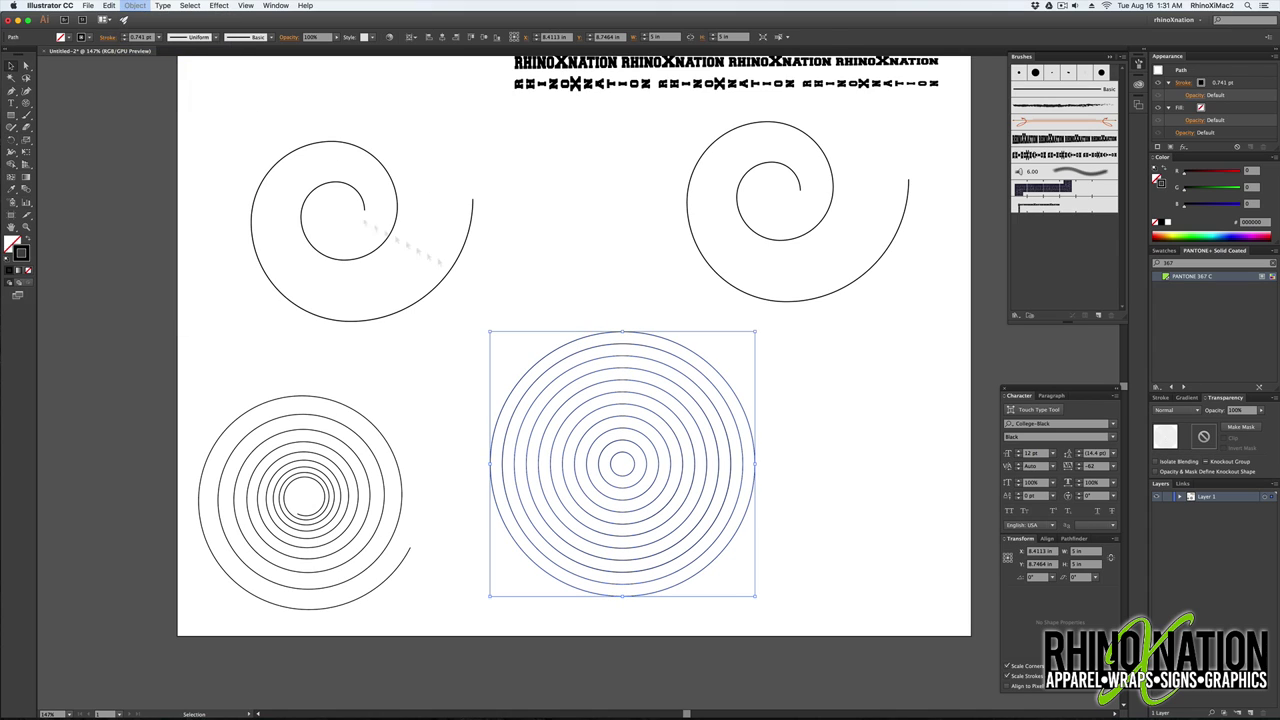
left_click(585, 306)
left_click(586, 340)
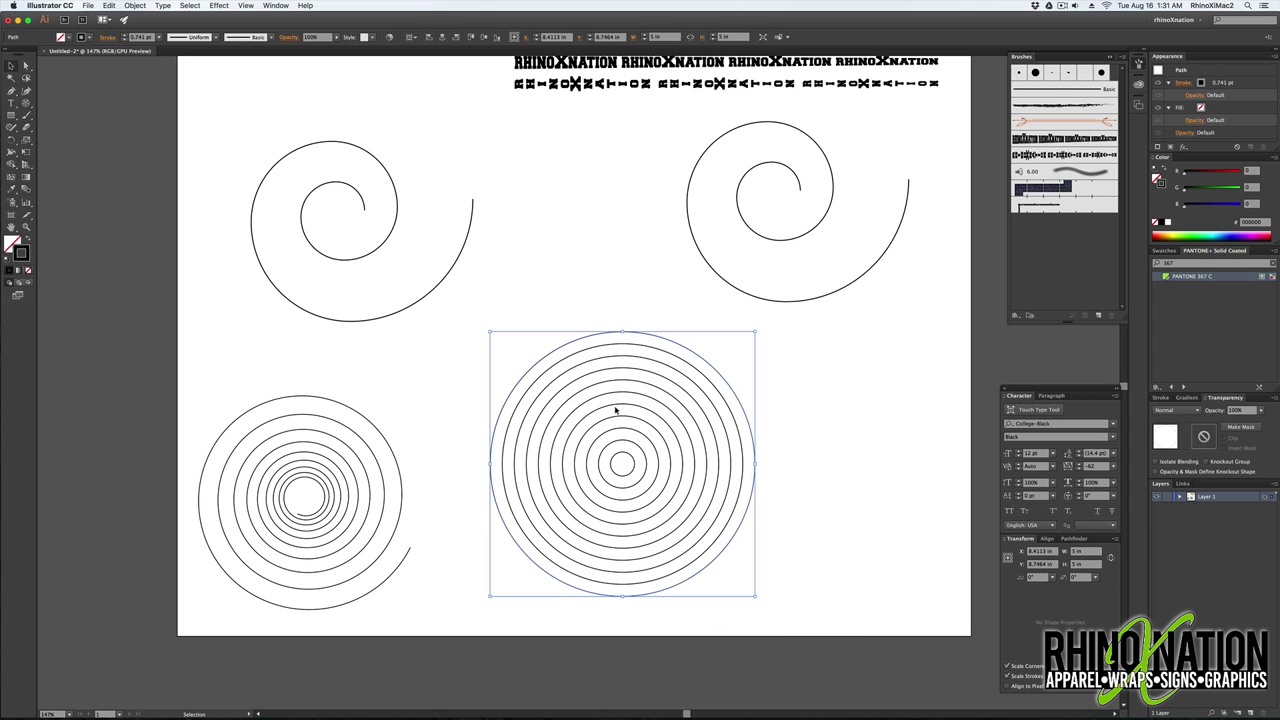
left_click(323, 208)
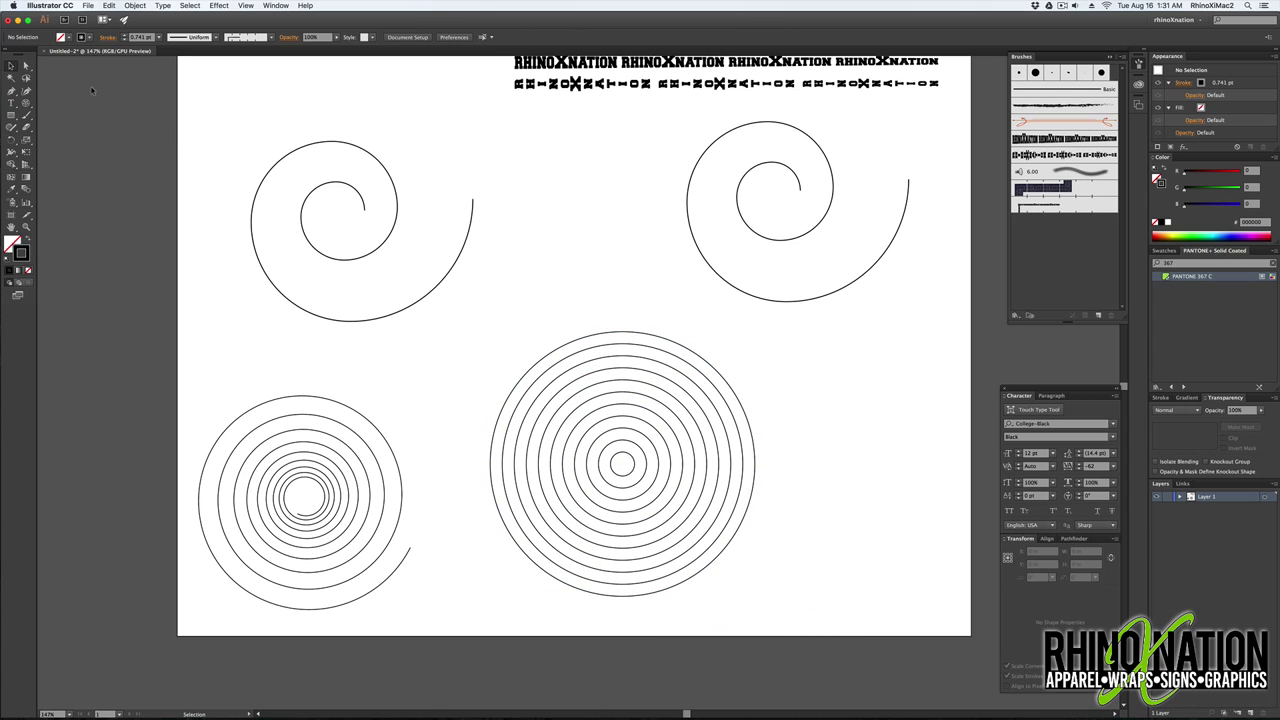
- Cut the lower halves off all the concentric circles and paste them in front at the same place
key("a")
left_click_drag(601, 613, 639, 473)
left_click_drag(640, 471, 640, 472)
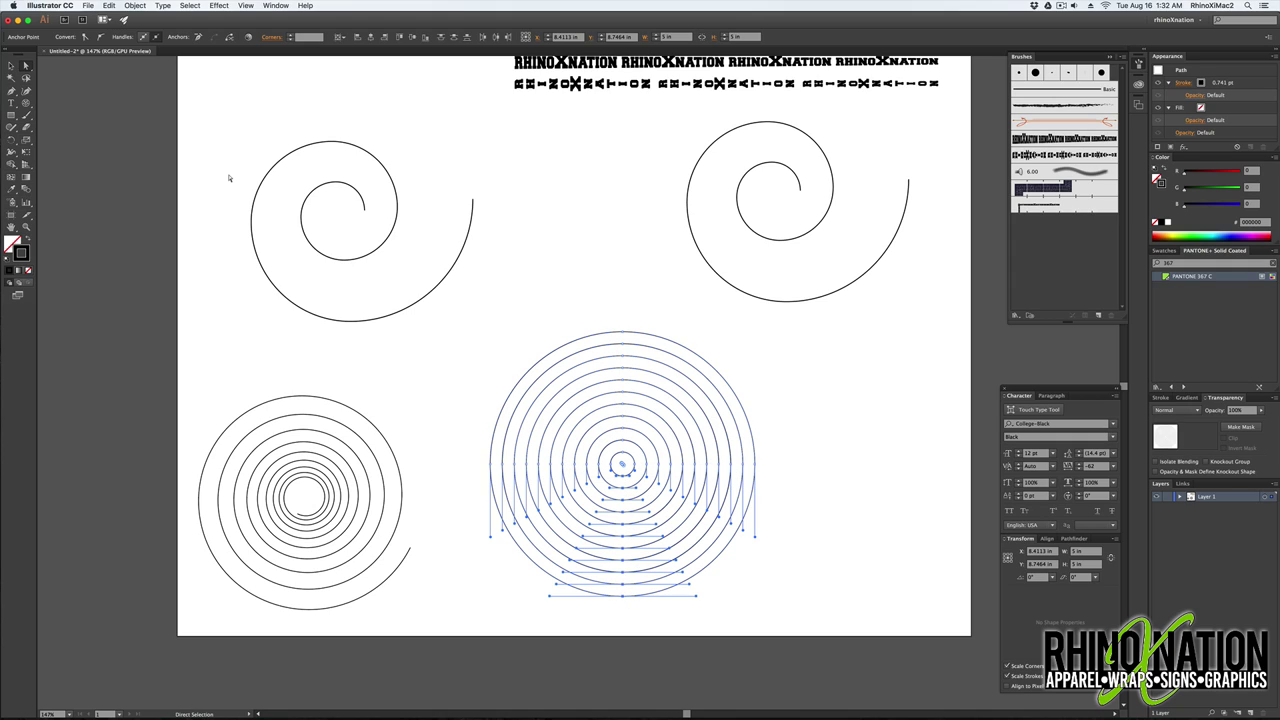
key("Delete")
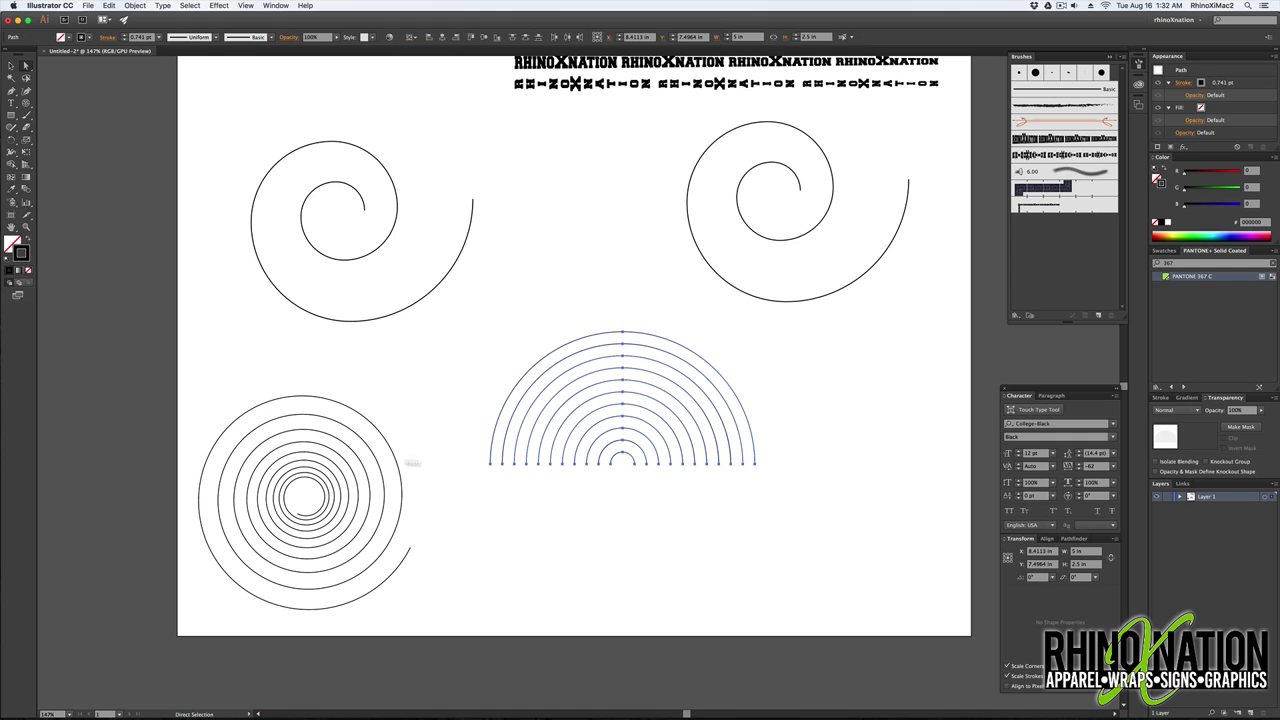
left_click(427, 346)
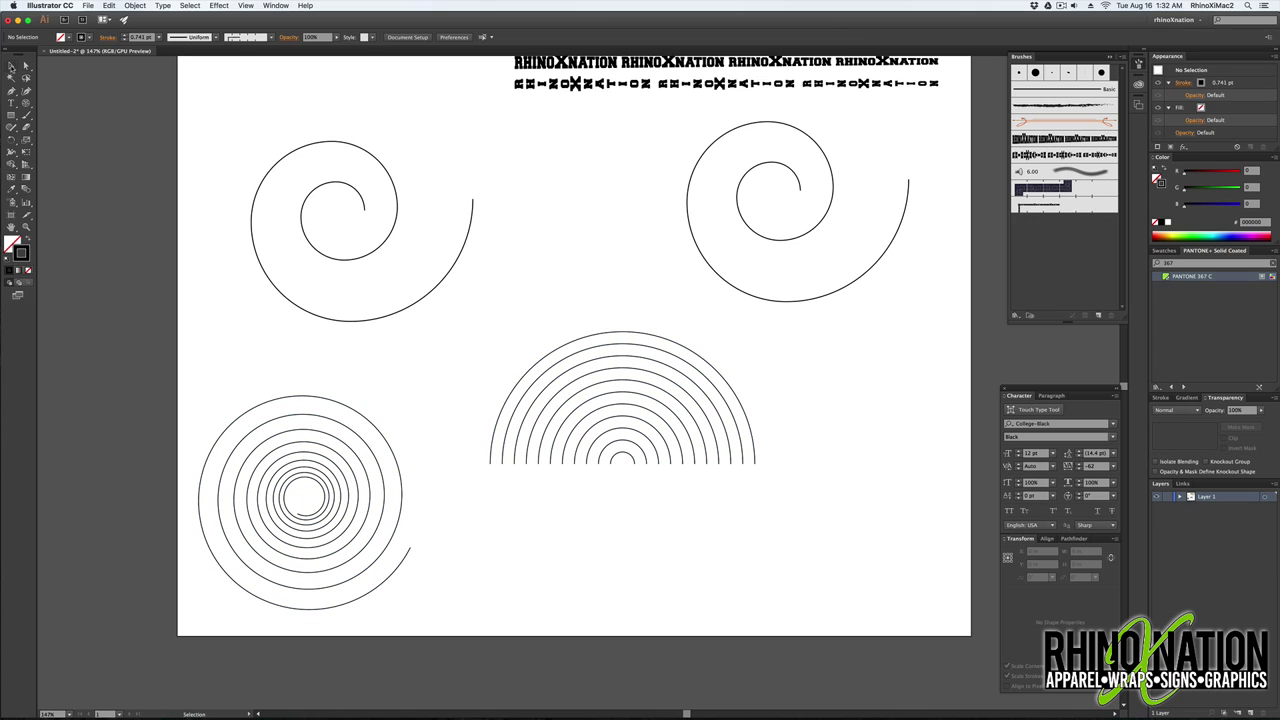
key("v")
key("super+f")
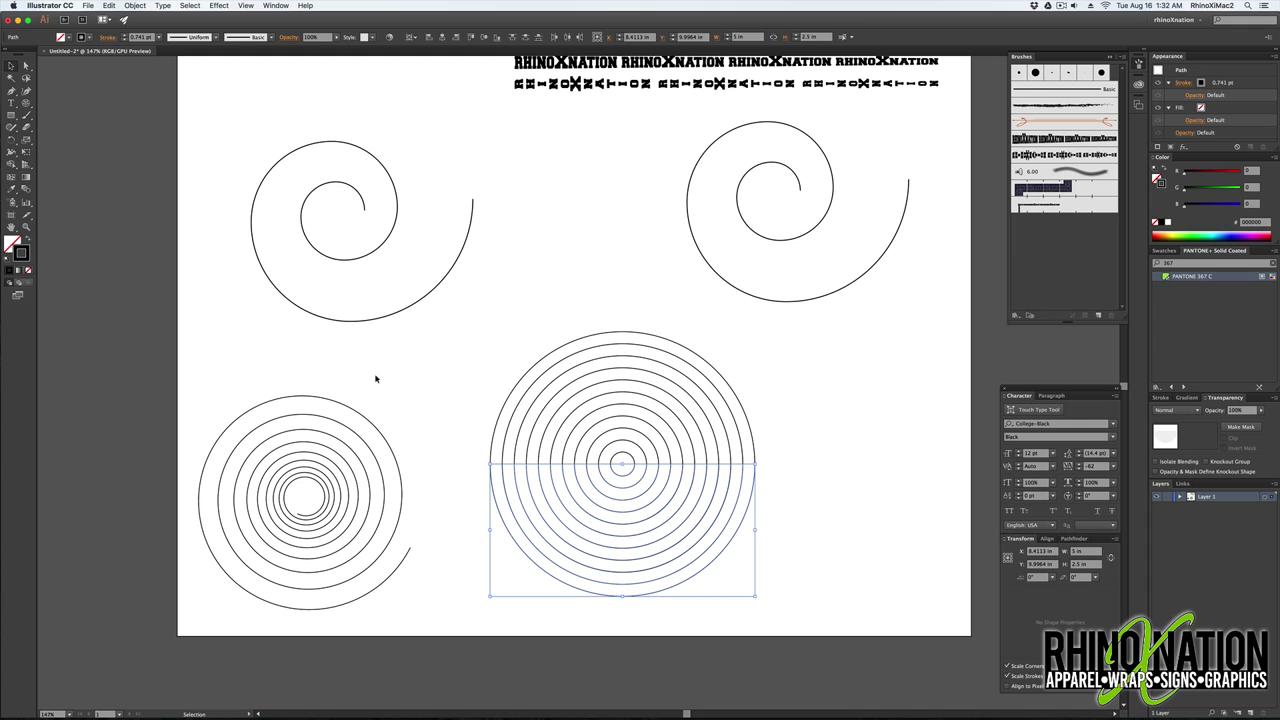
- Try moving the lower arcs and the upper arcs away from the circle, undoing each move
left_click_drag(637, 475, 720, 521)
key("super+z")
left_click(654, 457)
left_click_drag(646, 434, 651, 397)
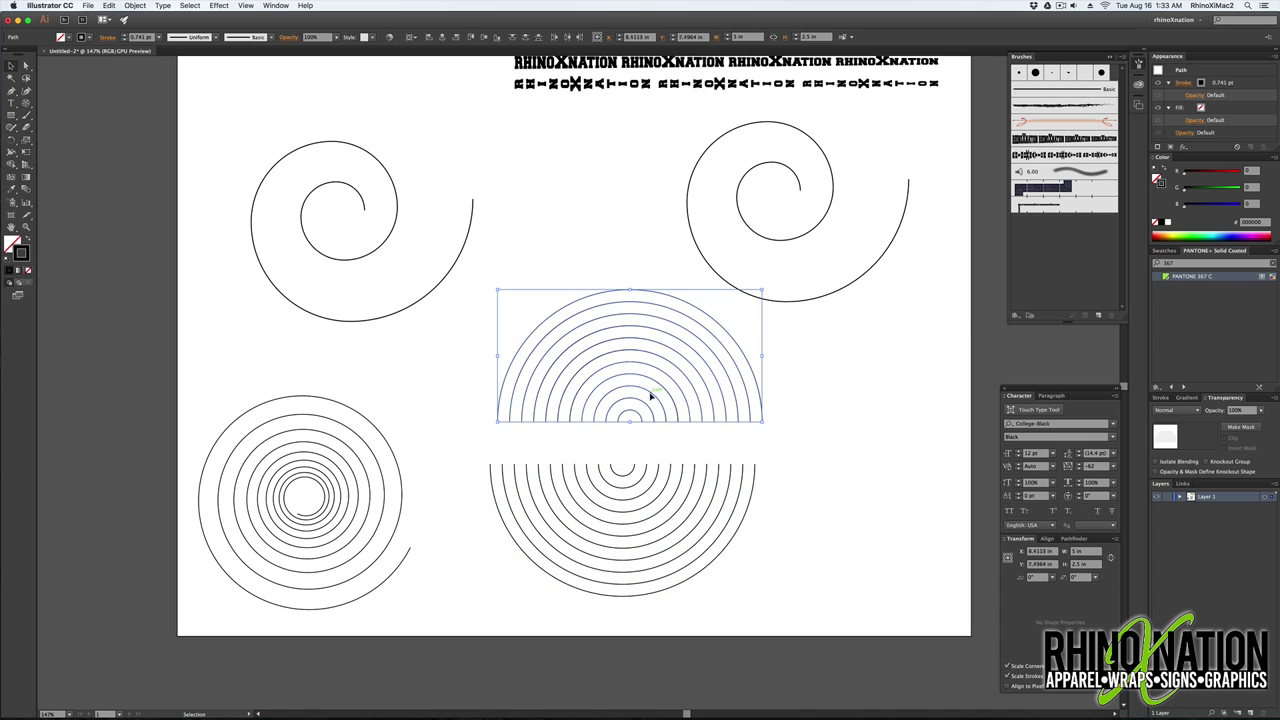
key("super+z")
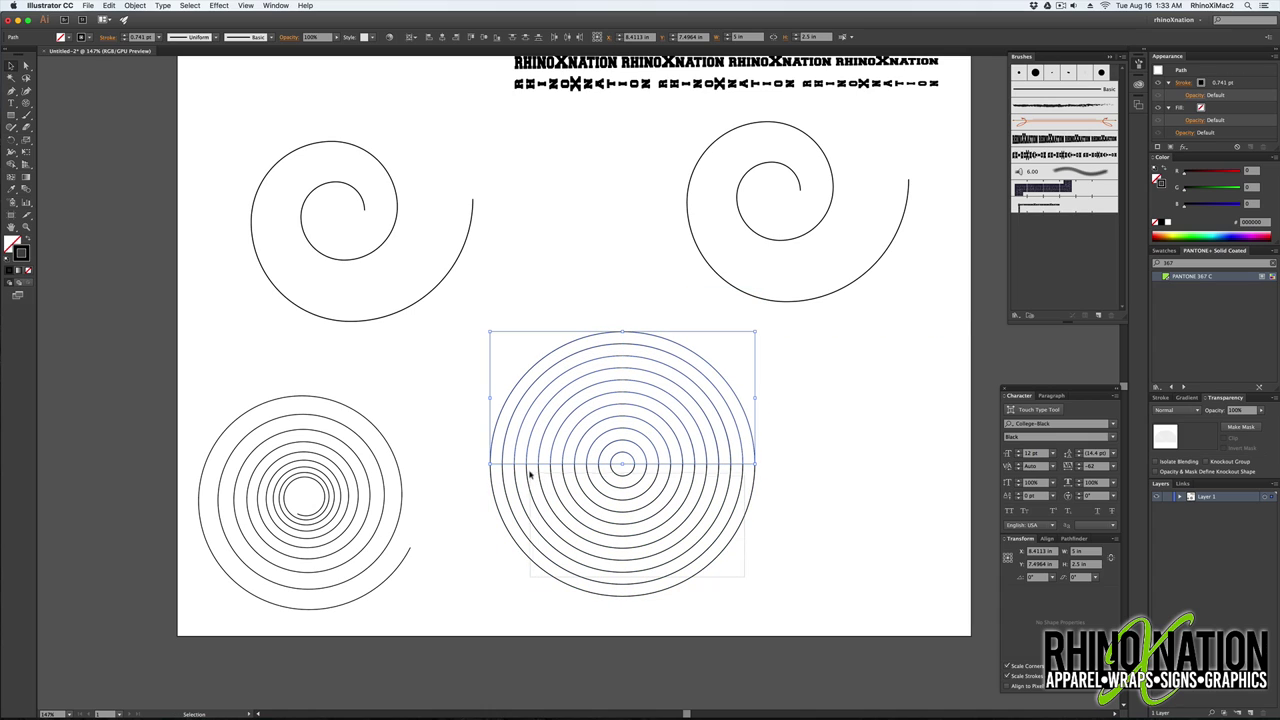
- Shift the lower arcs left by one ring so their ends meet the upper arcs in two interleaved spirals
left_click(538, 507)
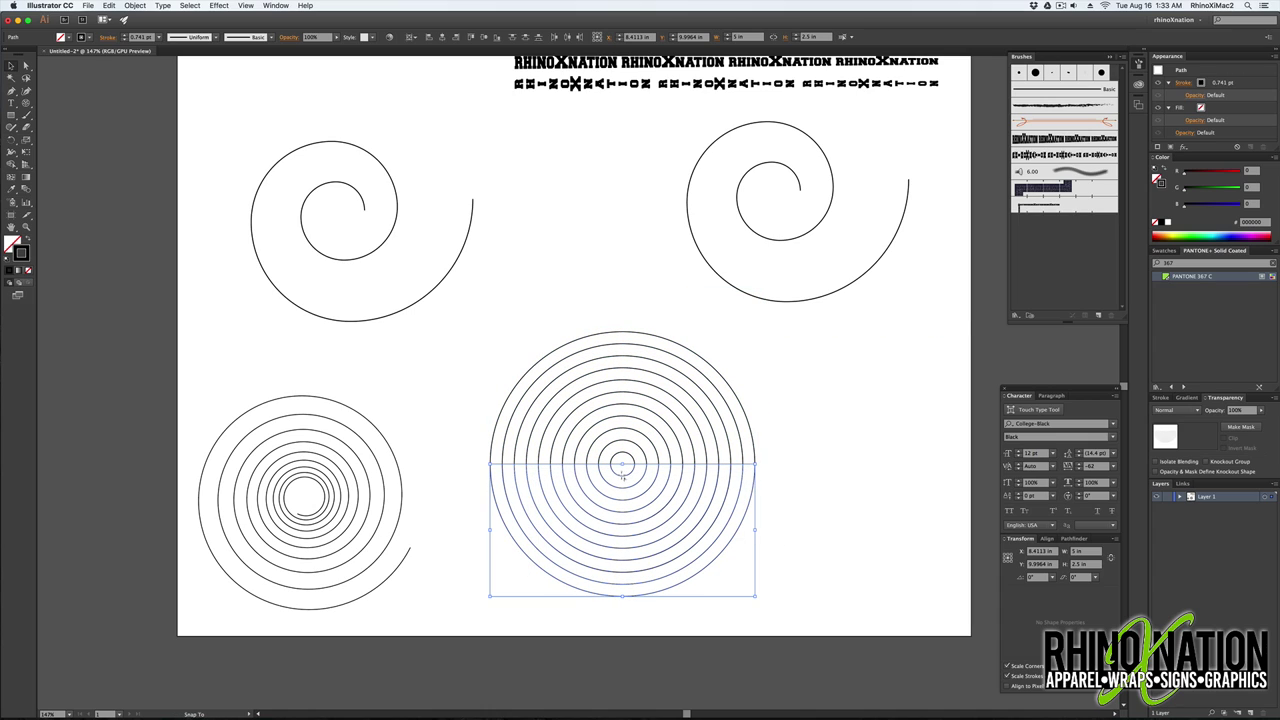
left_click_drag(622, 474, 612, 480)
left_click(831, 516)
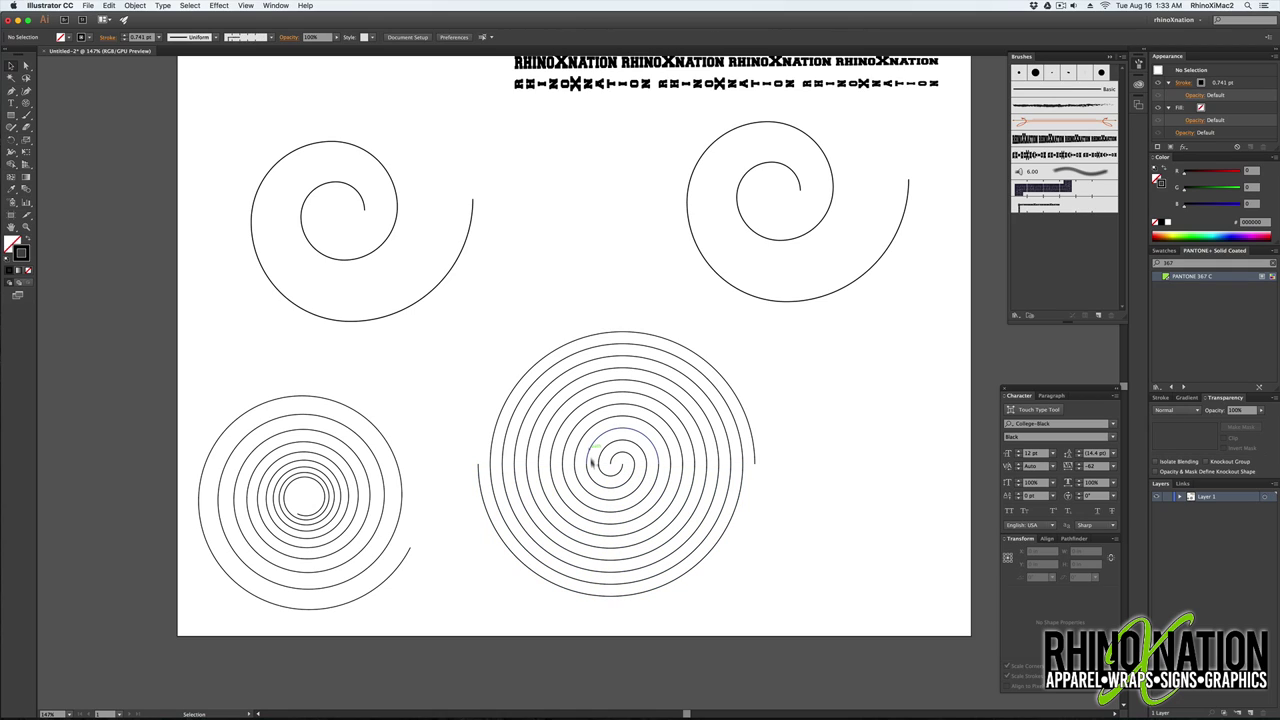
- Join the alternate arcs, starting with the outermost upper one, into a single spiral path and move it to the right
left_click(634, 334)
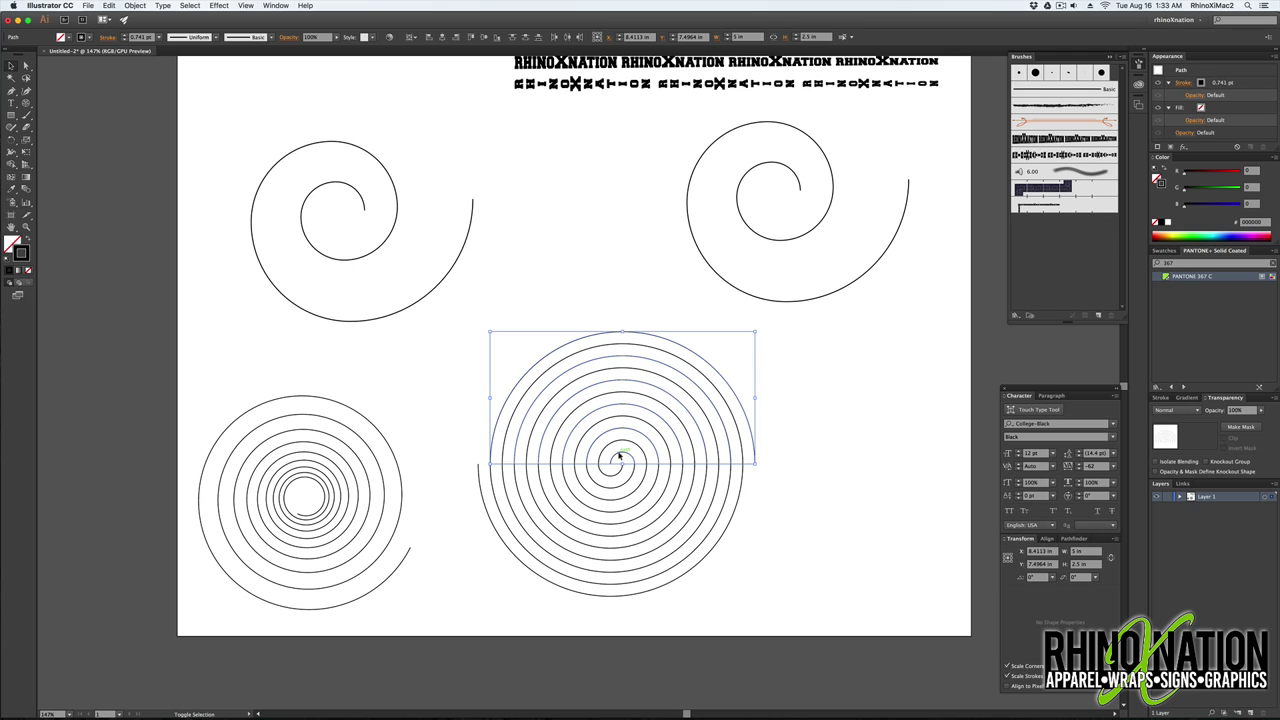
left_click_drag(614, 486, 823, 581)
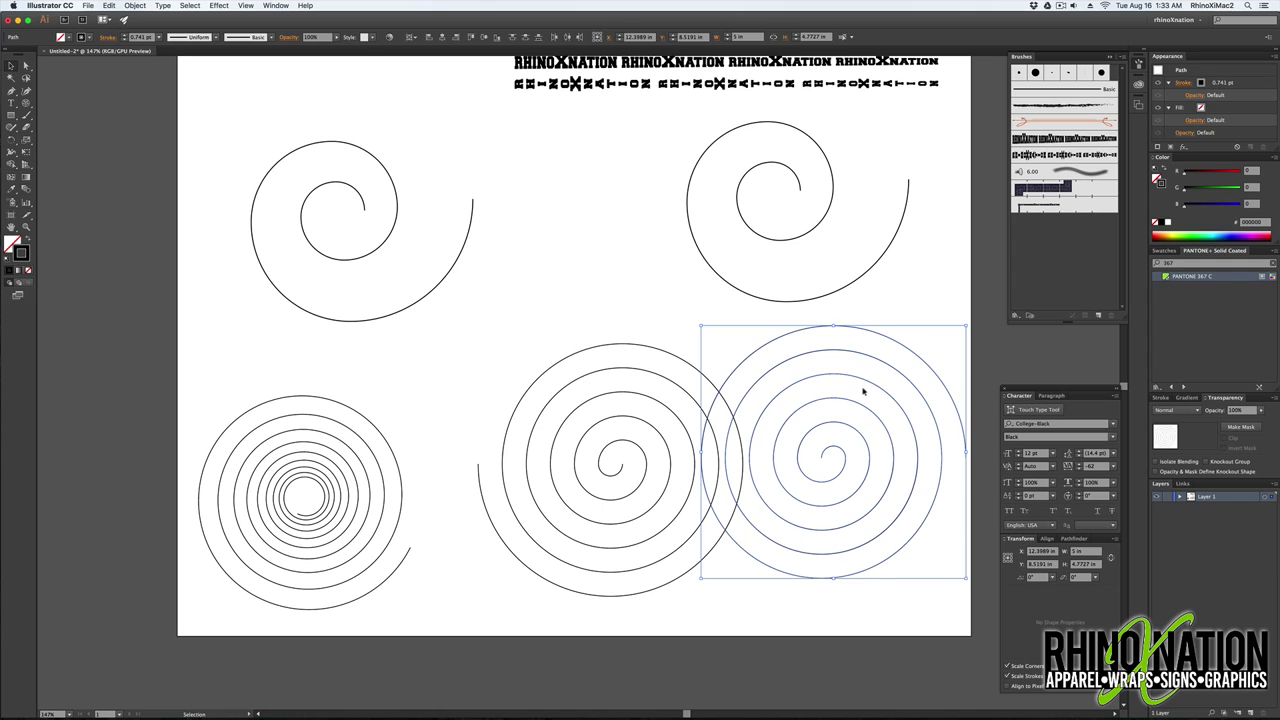
key("cmd+z")
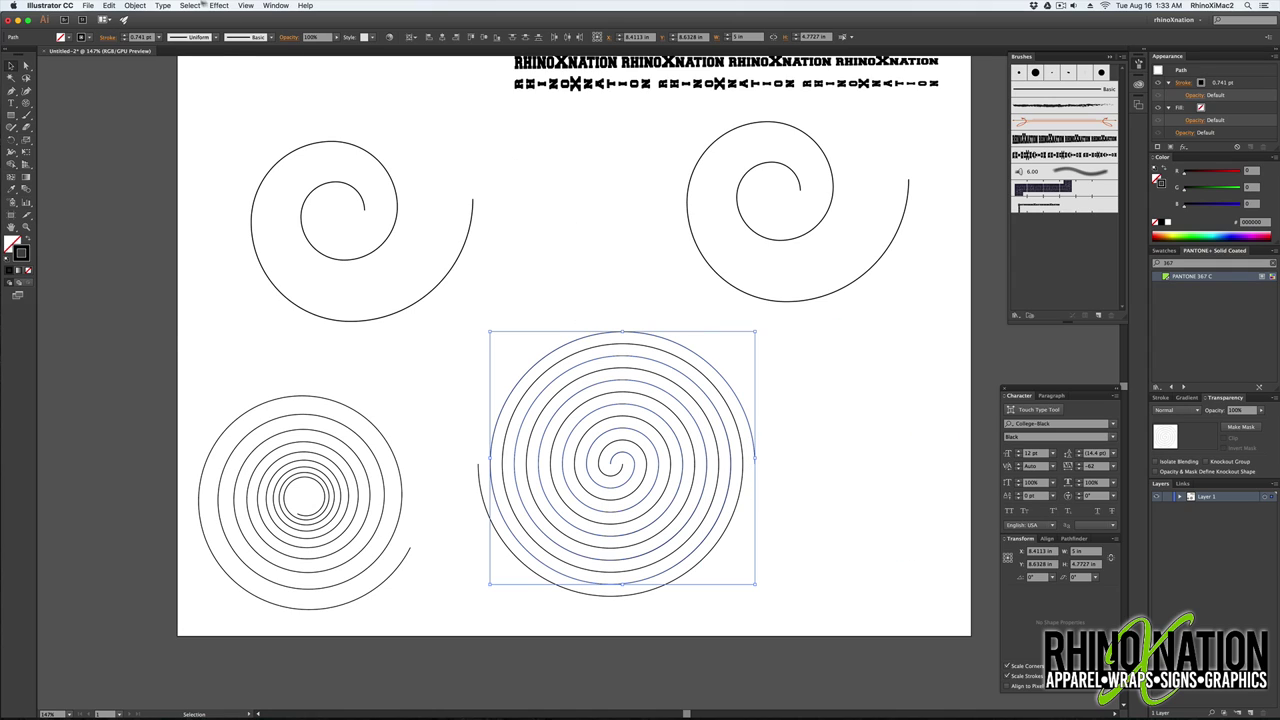
left_click(135, 5)
mouse_move(185, 193)
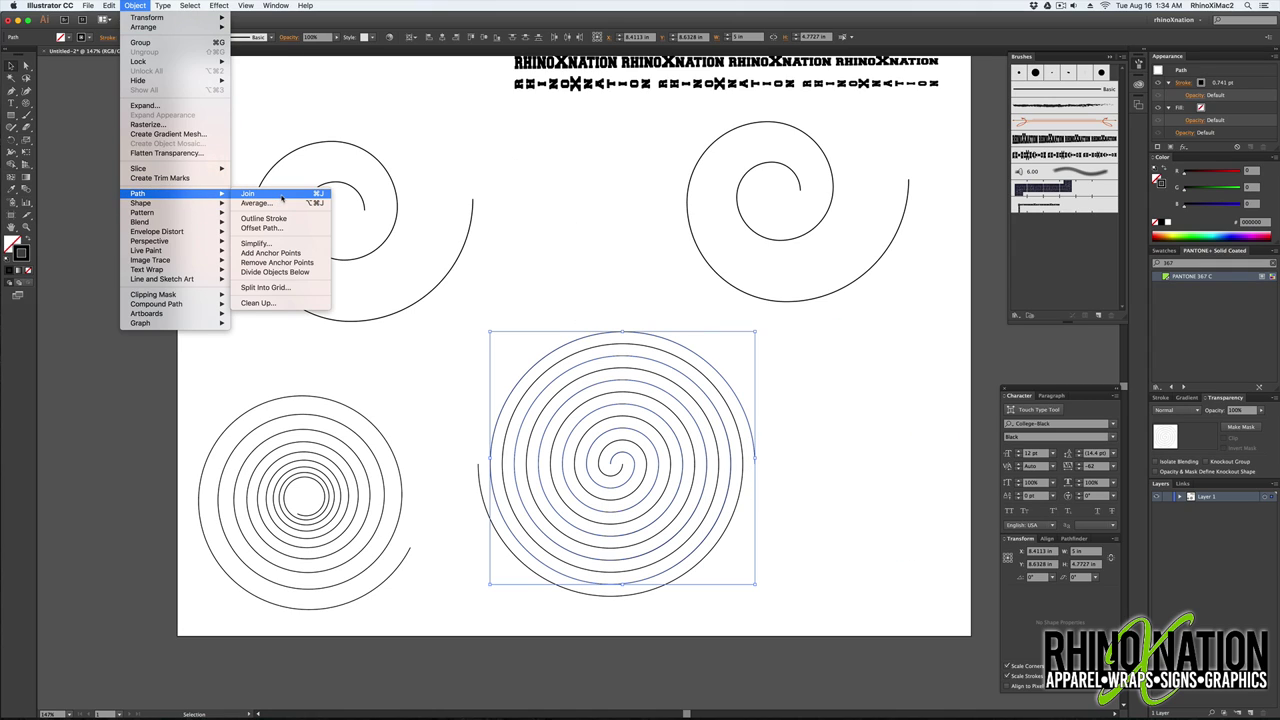
left_click(281, 198)
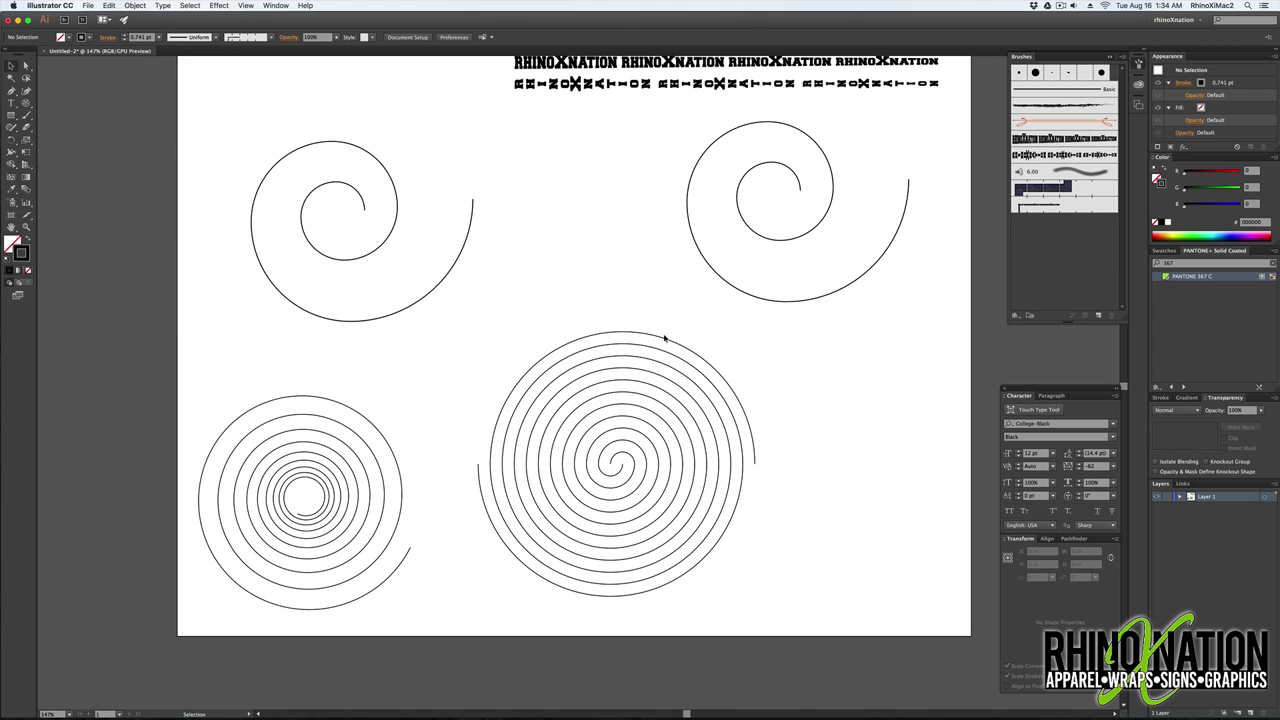
left_click_drag(666, 337, 902, 340)
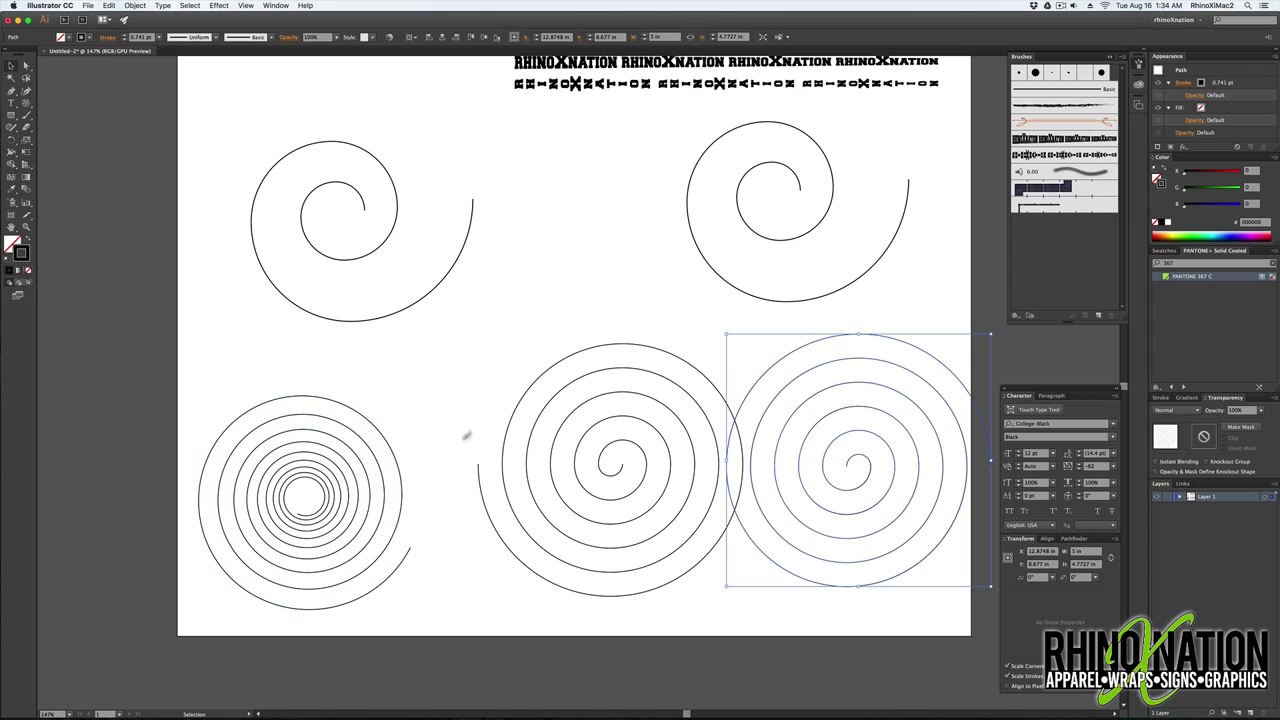
- Join all the remaining arcs into a second single spiral path
left_click(563, 371)
left_click(574, 478)
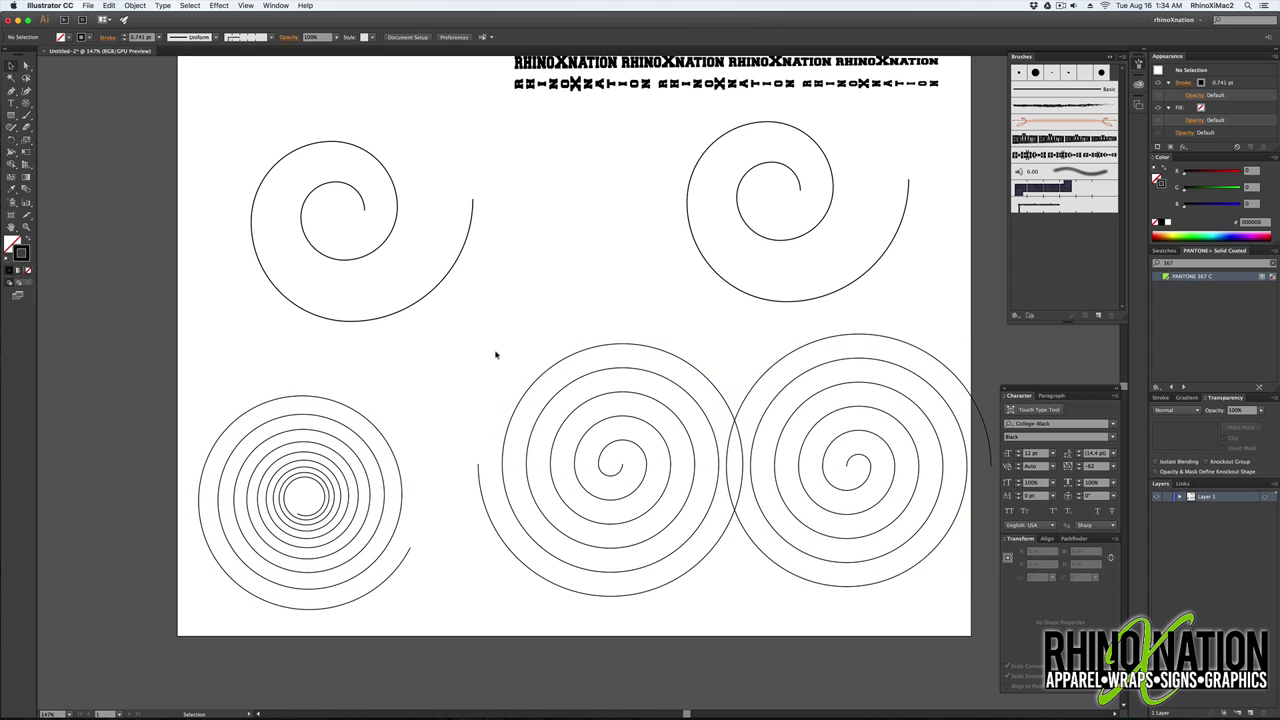
left_click_drag(460, 350, 684, 606)
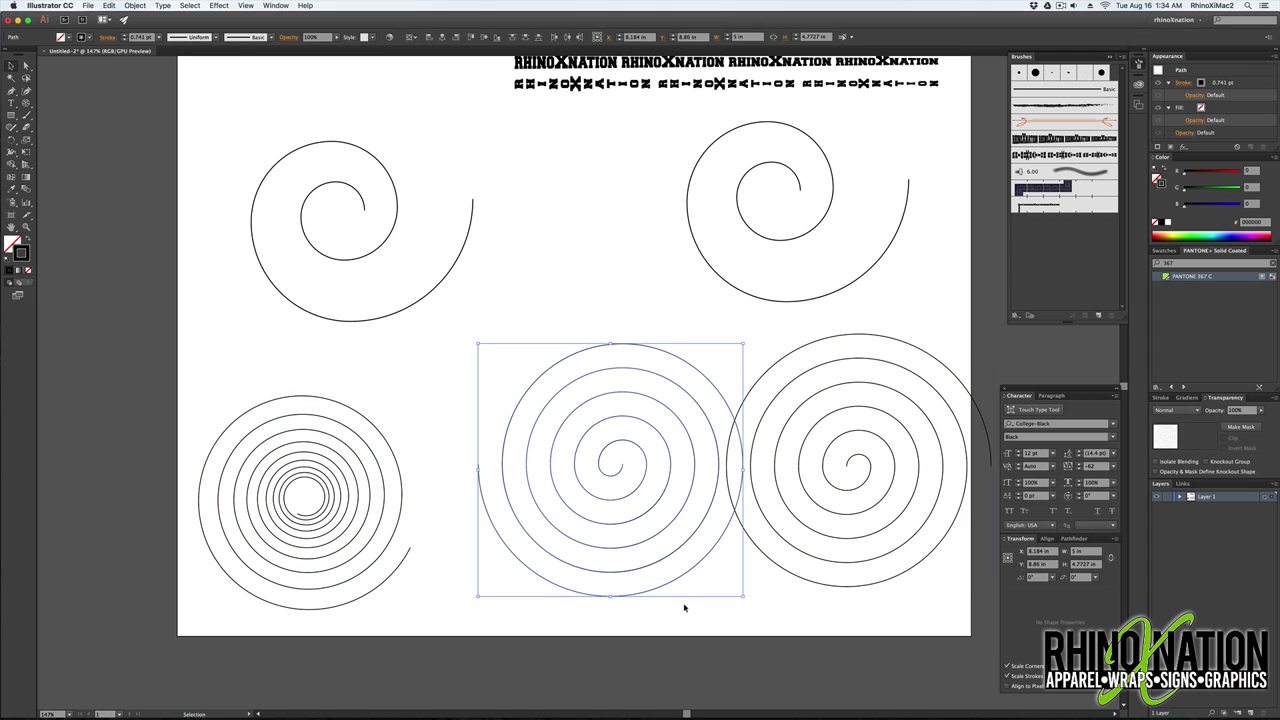
left_click(136, 5)
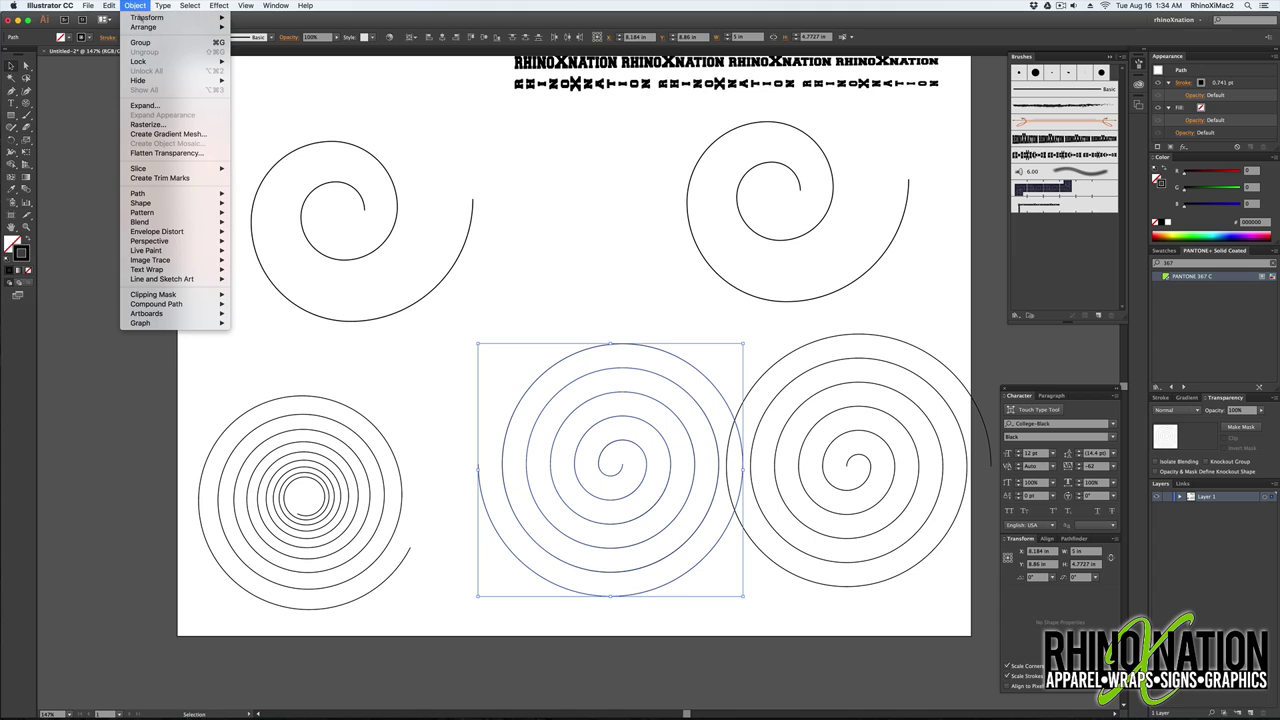
mouse_move(180, 193)
left_click(264, 196)
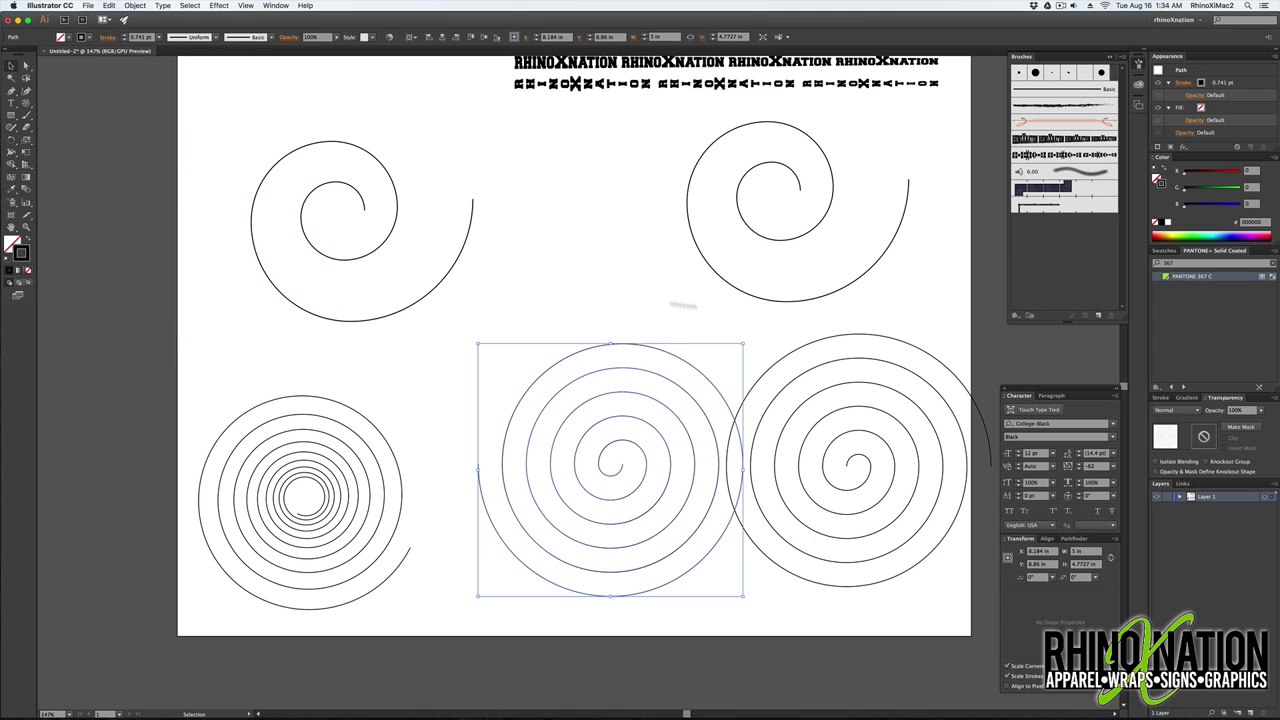
- Move the two joined spirals down side by side over the artboard's lower edge
left_click(692, 309)
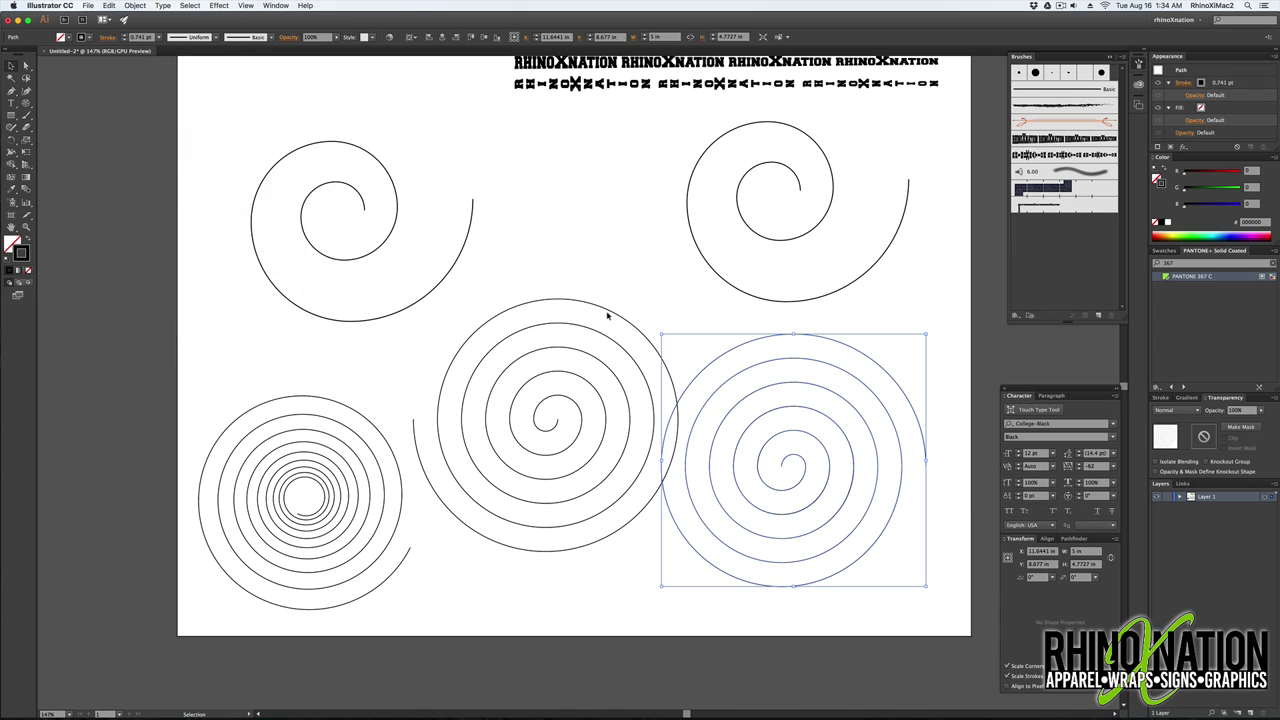
key("ctrl+shift+z")
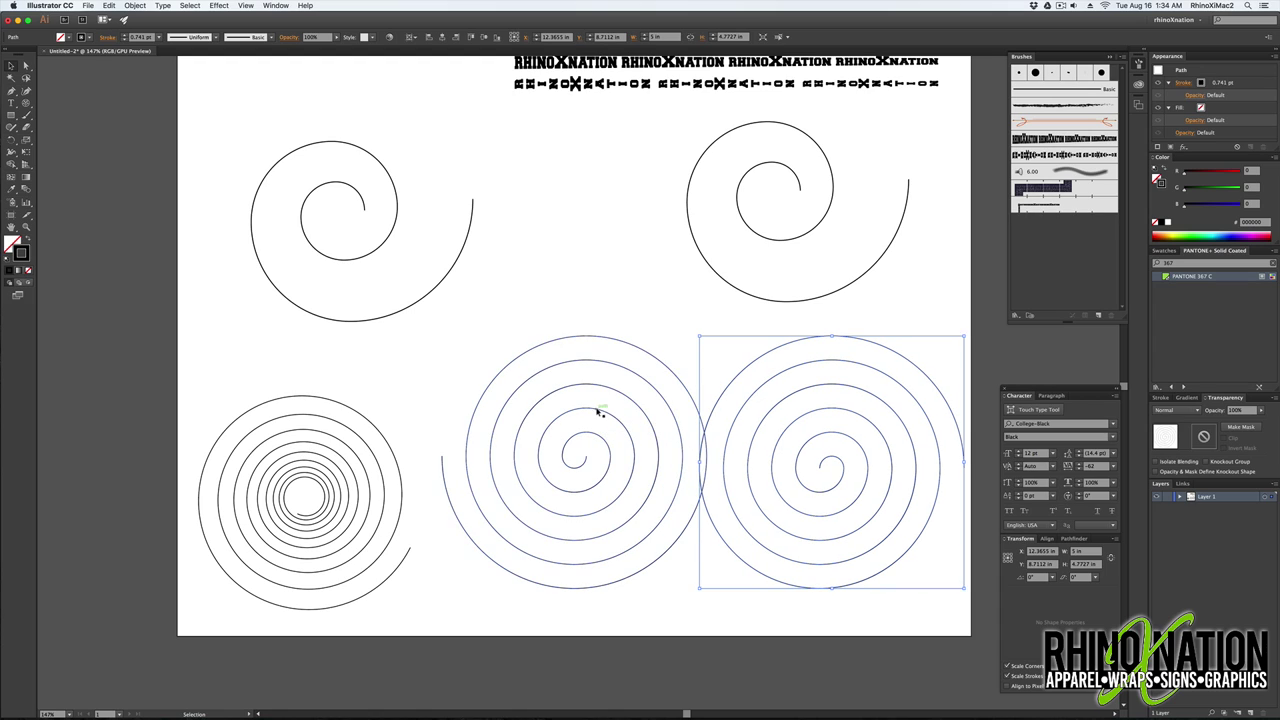
key("ctrl+z")
- Apply the rhinoXnationH1 art brush to the upper-left spiral and set its stroke weight to 3 pt
left_click(381, 319)
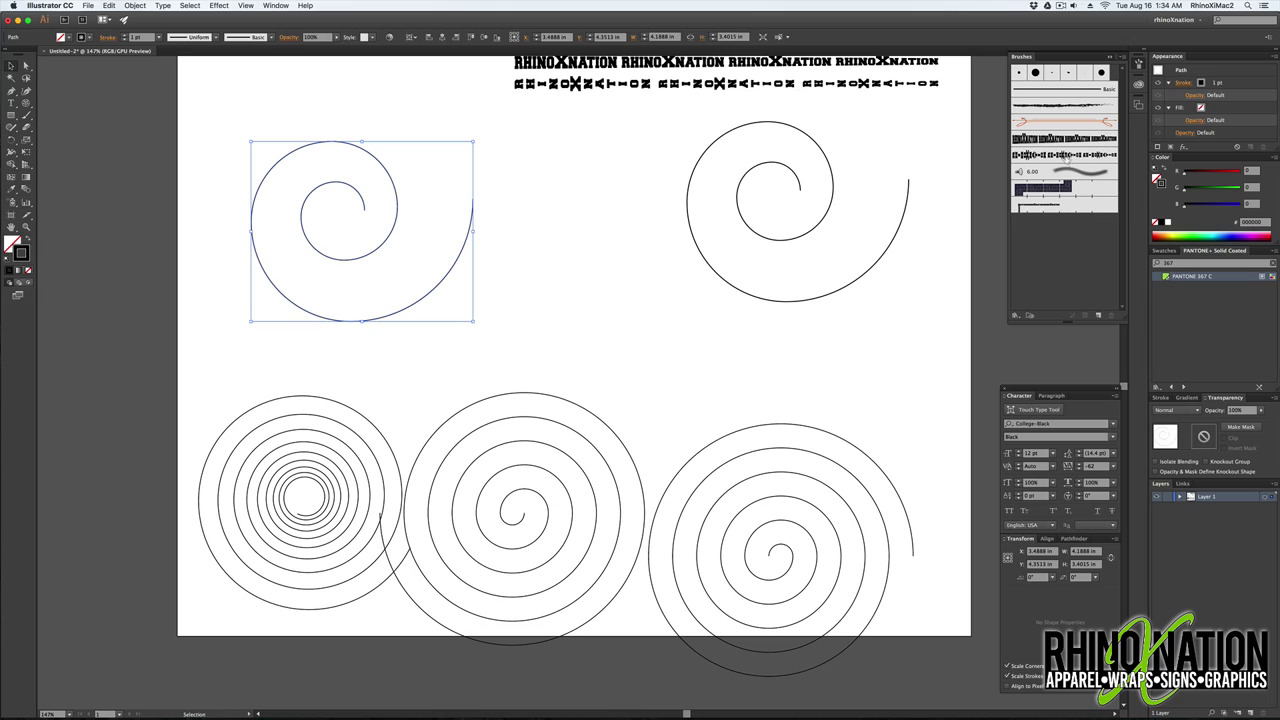
left_click(1058, 139)
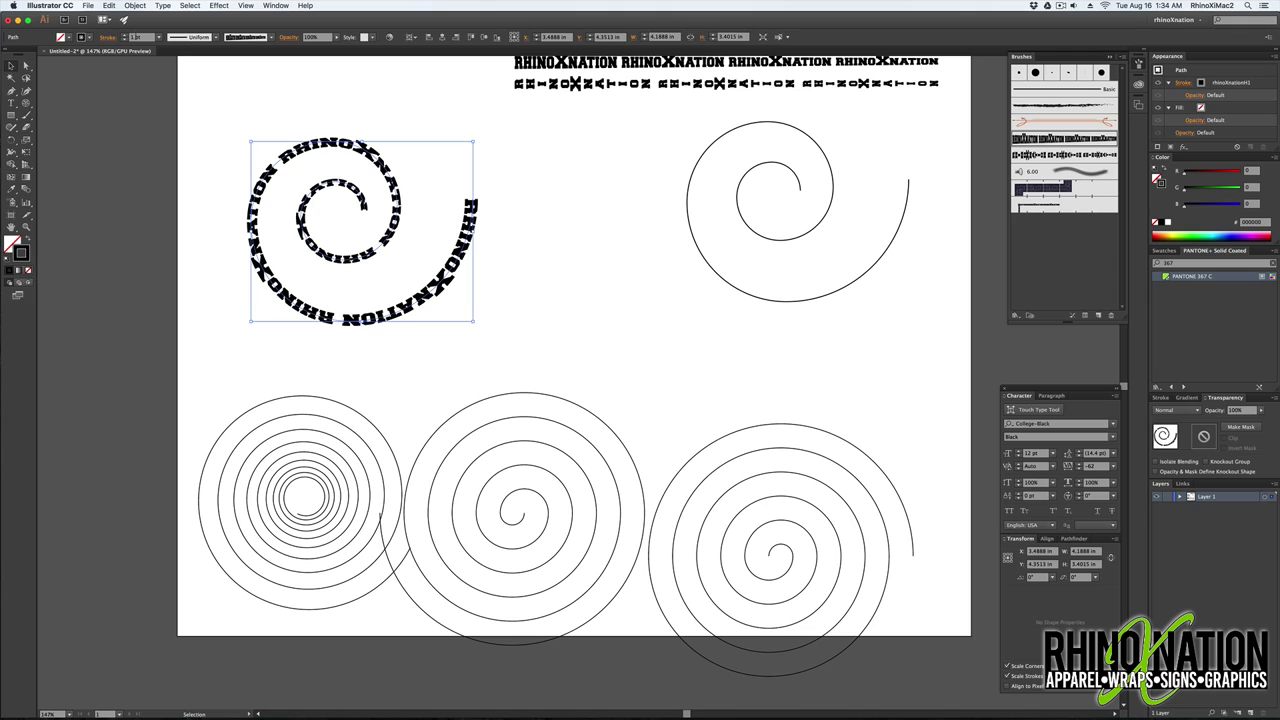
left_click(125, 35)
left_click(125, 35)
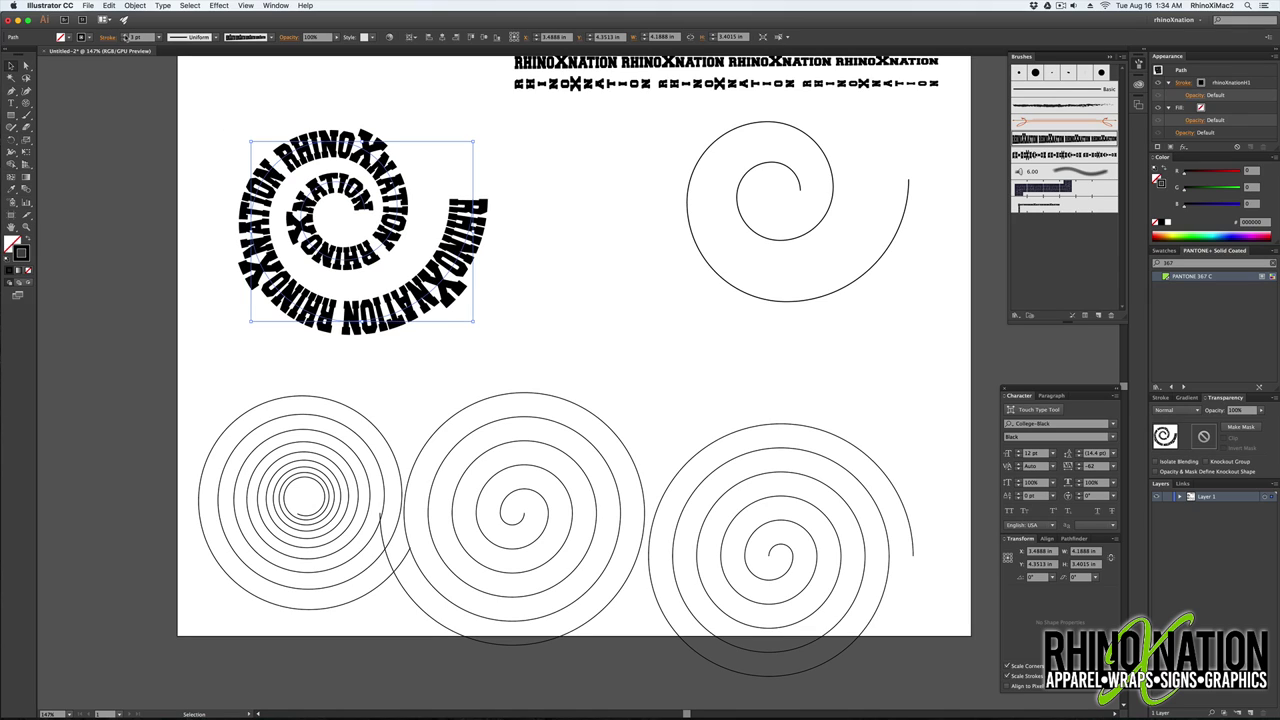
left_click(300, 97)
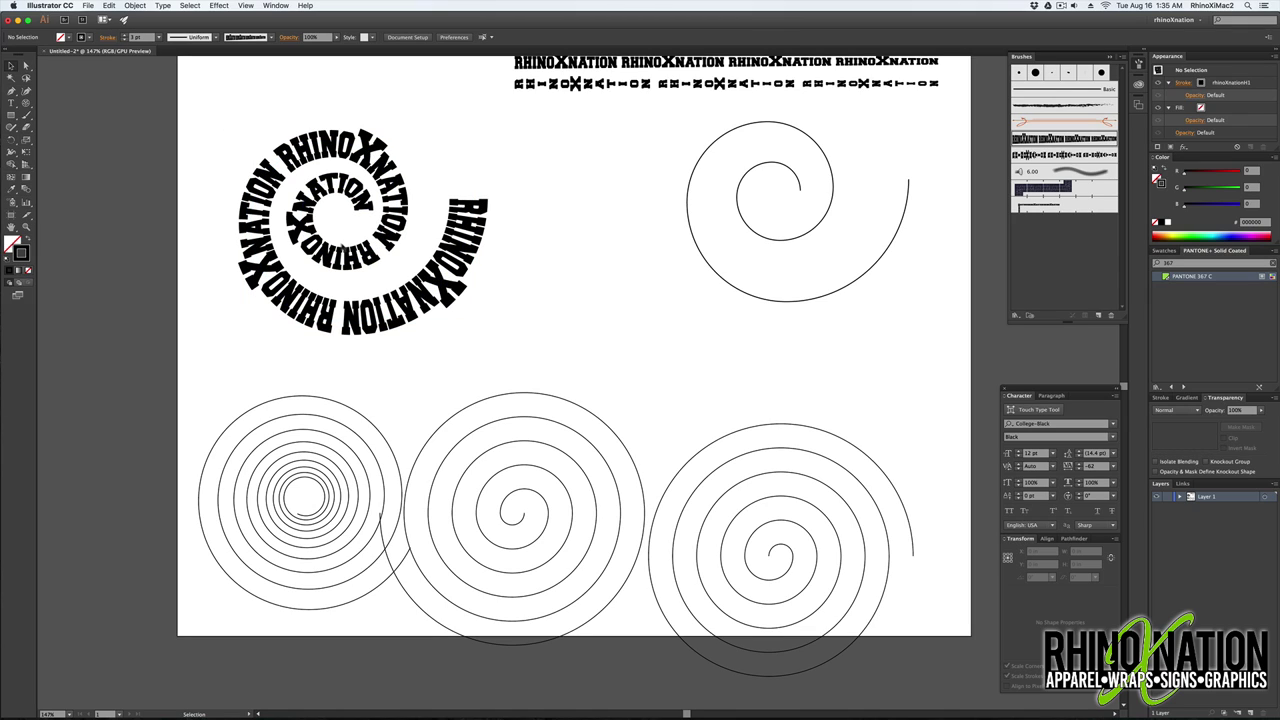
- Apply the rhinoXnationV1 art brush to the upper-right spiral with a 3 pt stroke and place it toward the artboard's right edge
left_click_drag(790, 244, 659, 252)
left_click(1073, 155)
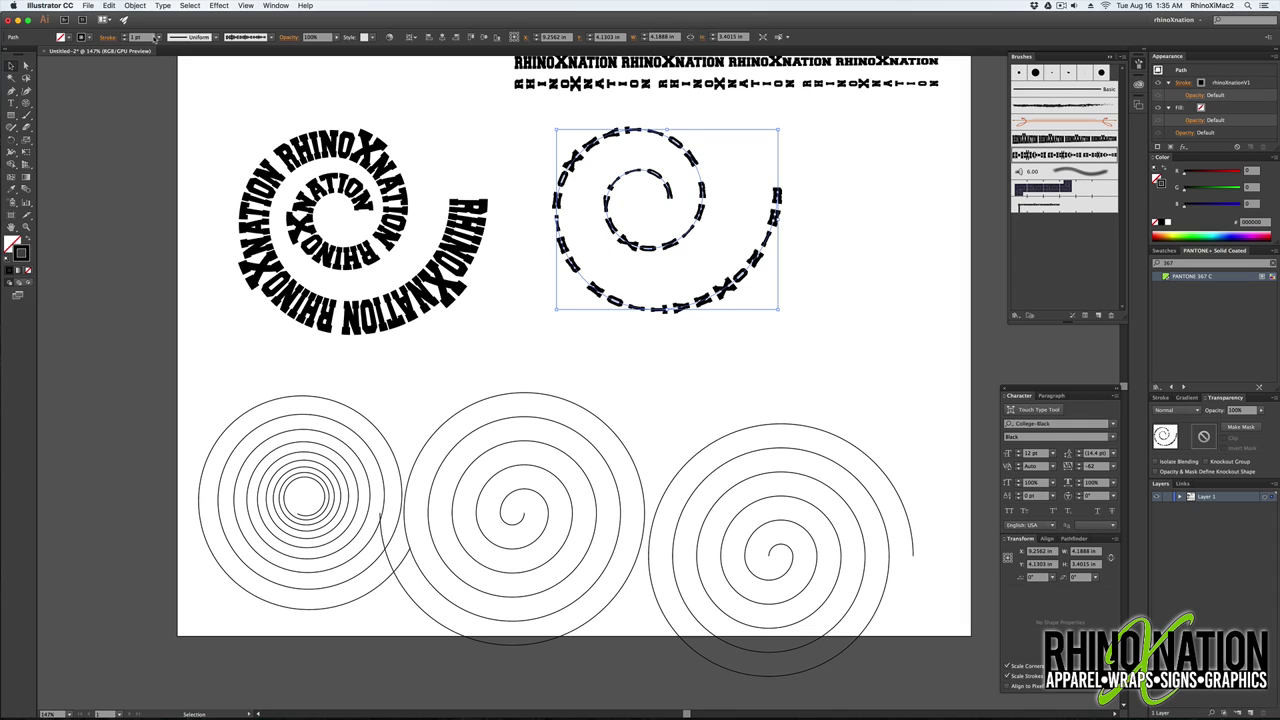
left_click(122, 37)
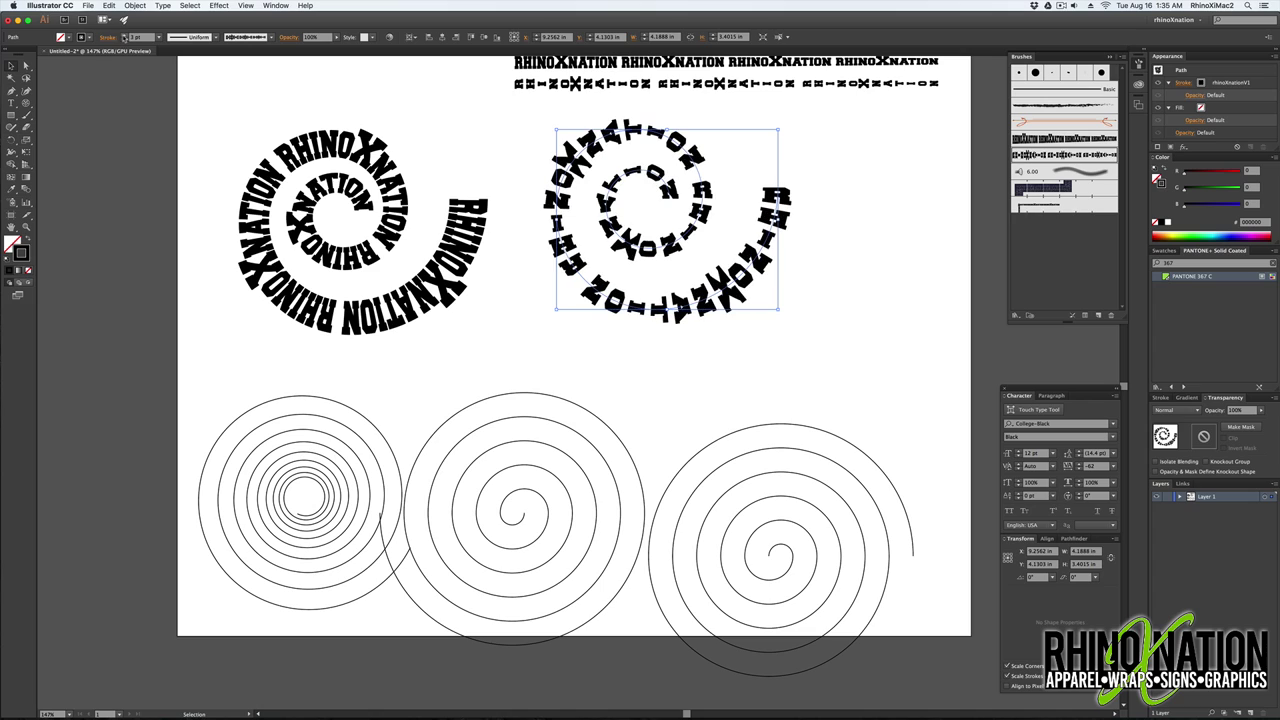
left_click(123, 37)
left_click(796, 253)
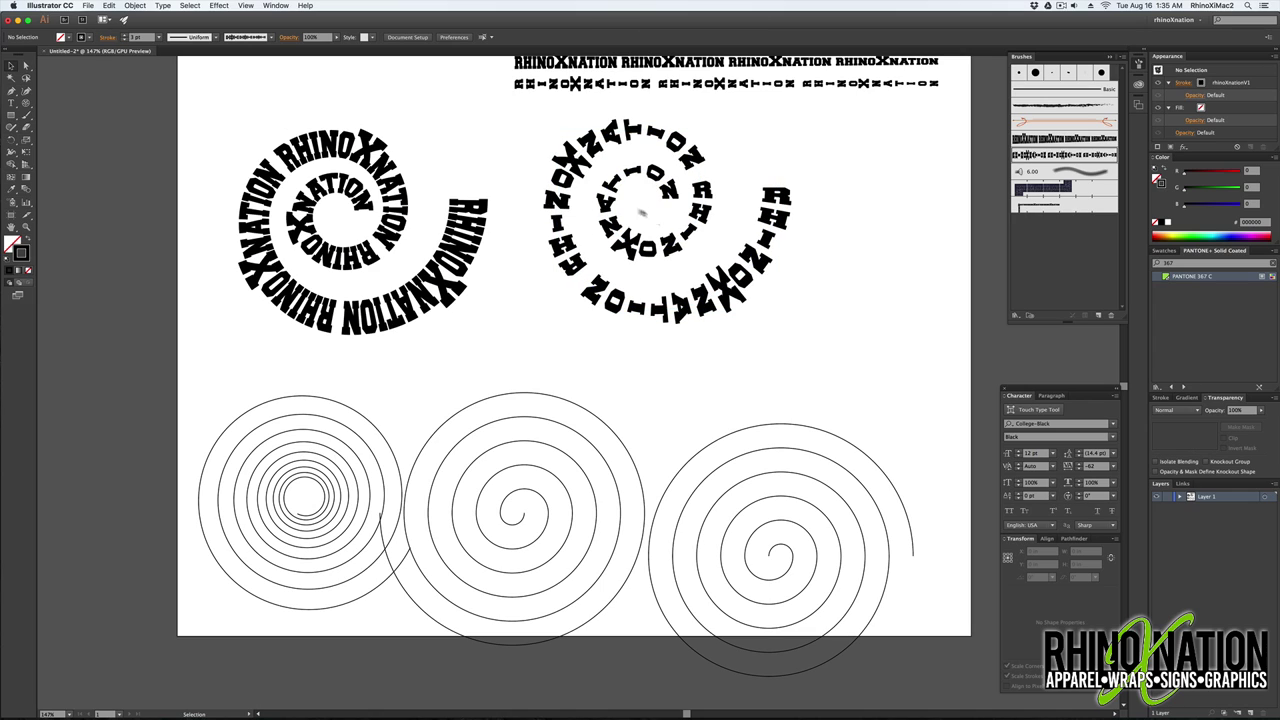
left_click_drag(605, 291, 760, 290)
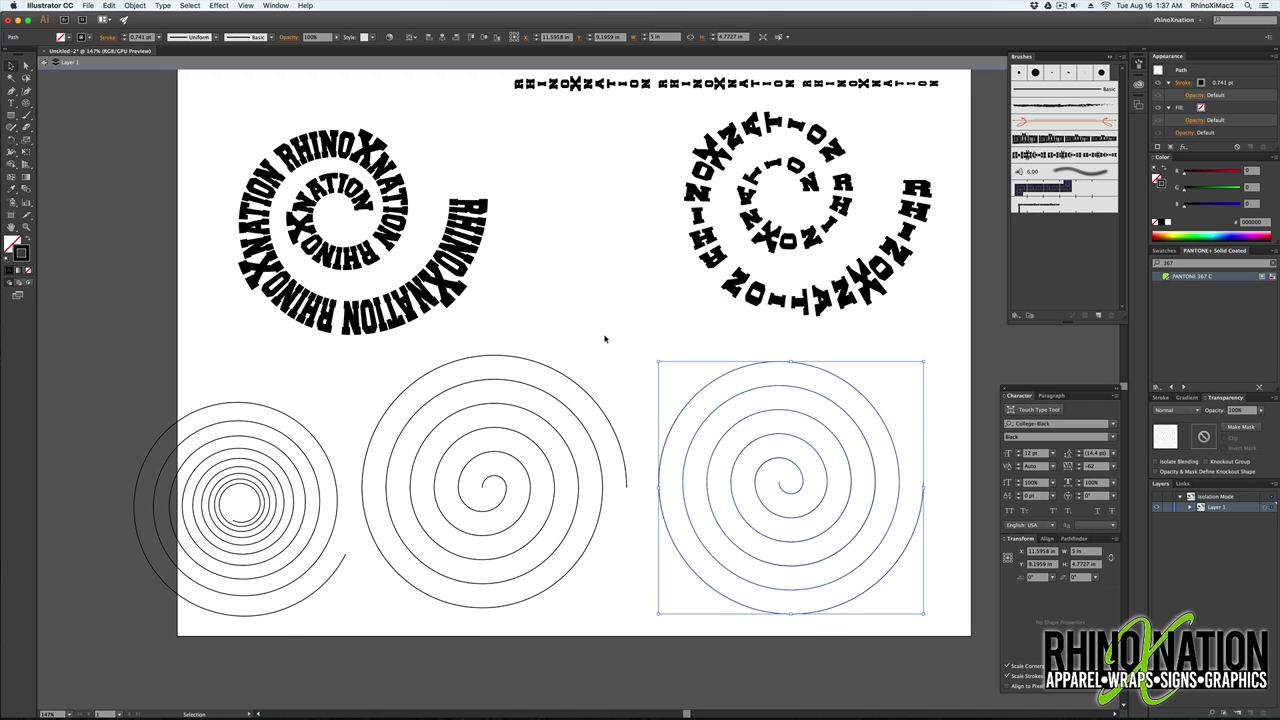
- Apply the rhinoXnationP1 pattern brush to the evenly spaced spiral at the artboard's lower right
left_click(708, 314)
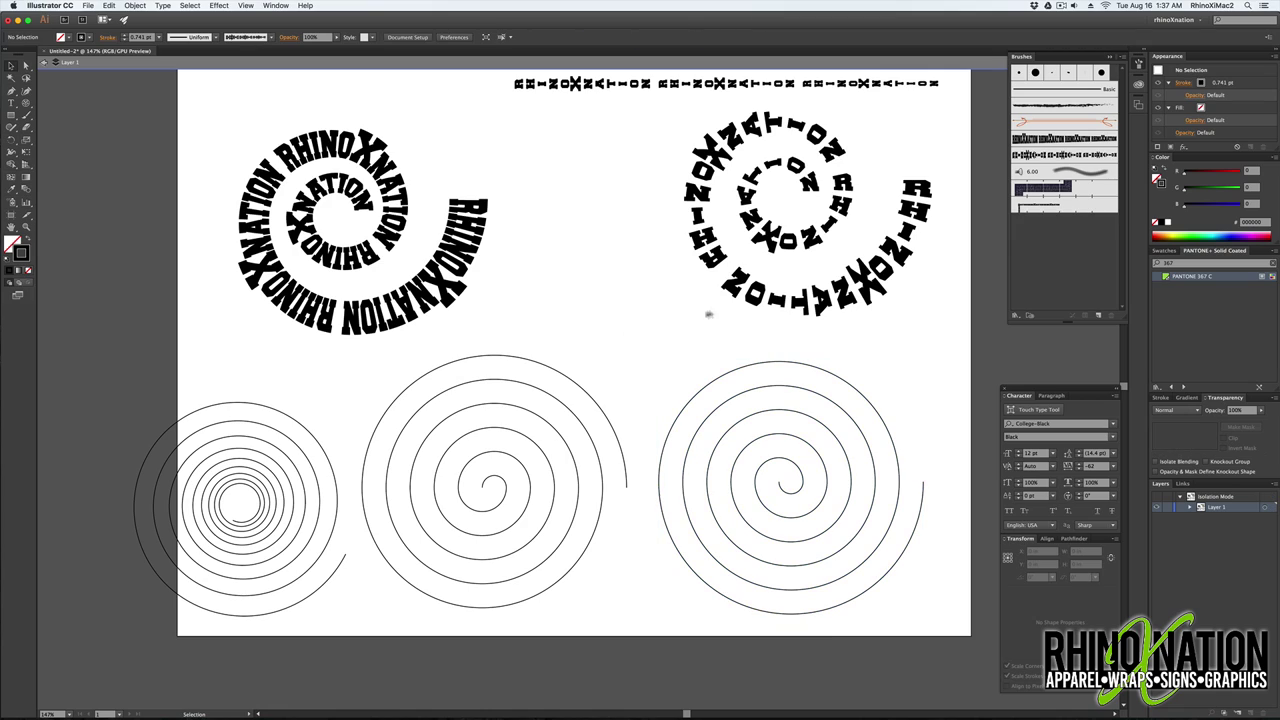
left_click(760, 363)
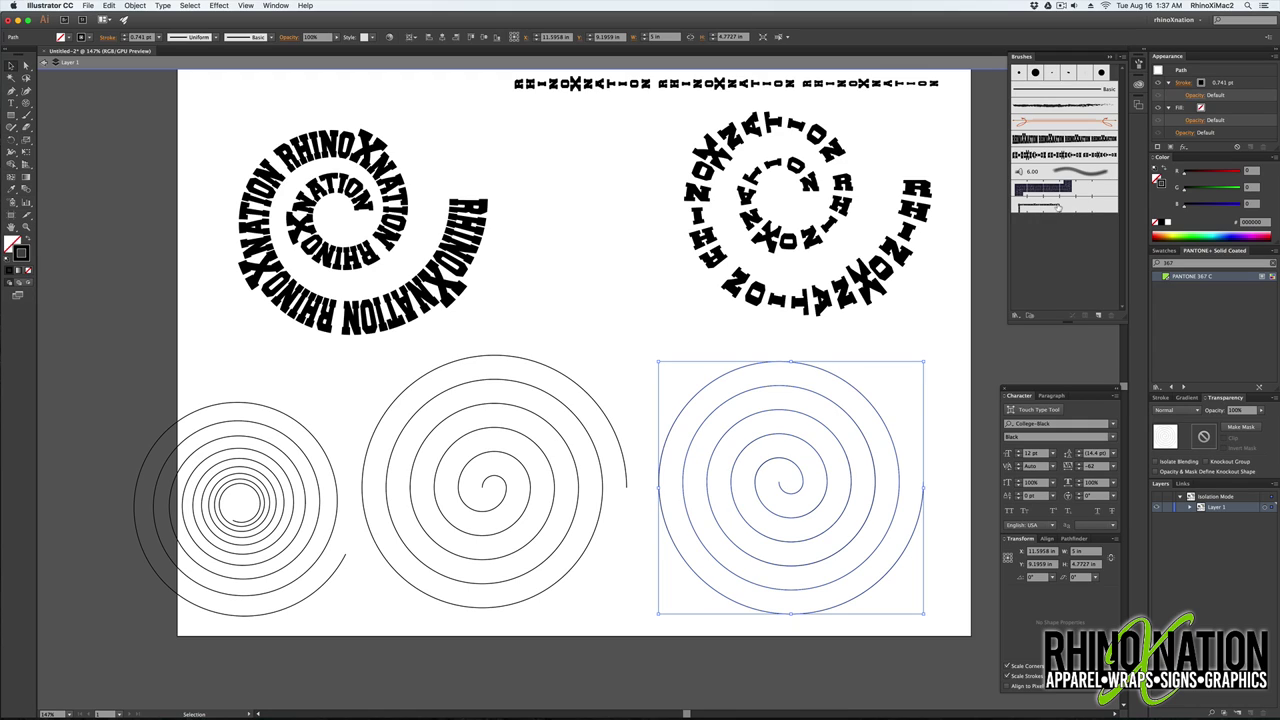
left_click(1057, 206)
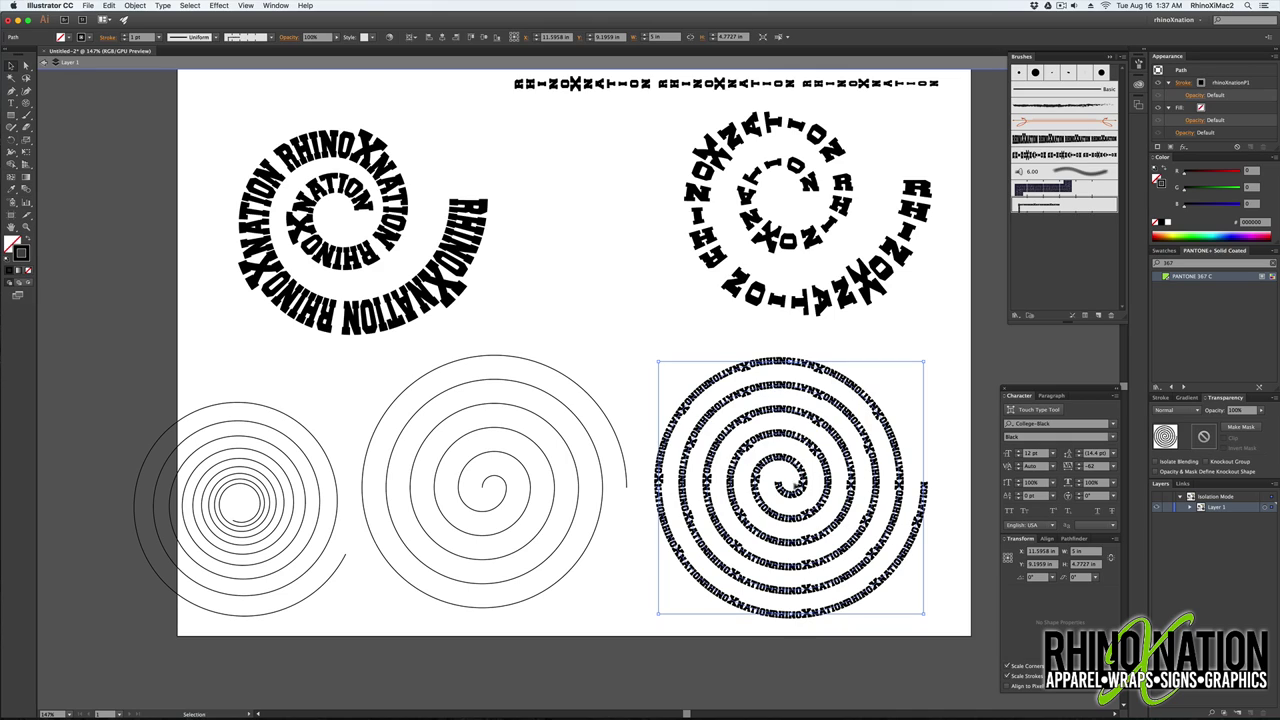
left_click(909, 557)
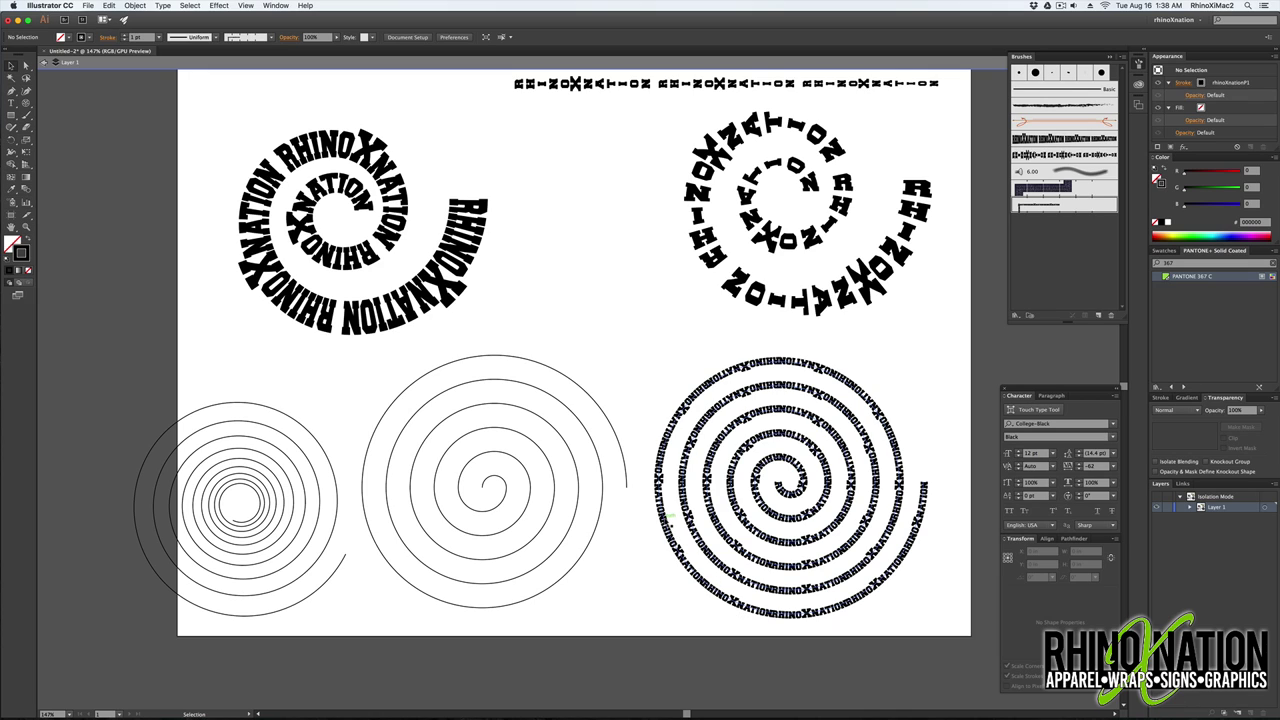
- Open the brush stroke options of the lower-right spiral and preview a 3% spacing between pattern tiles
key("super+=")
key("super+=")
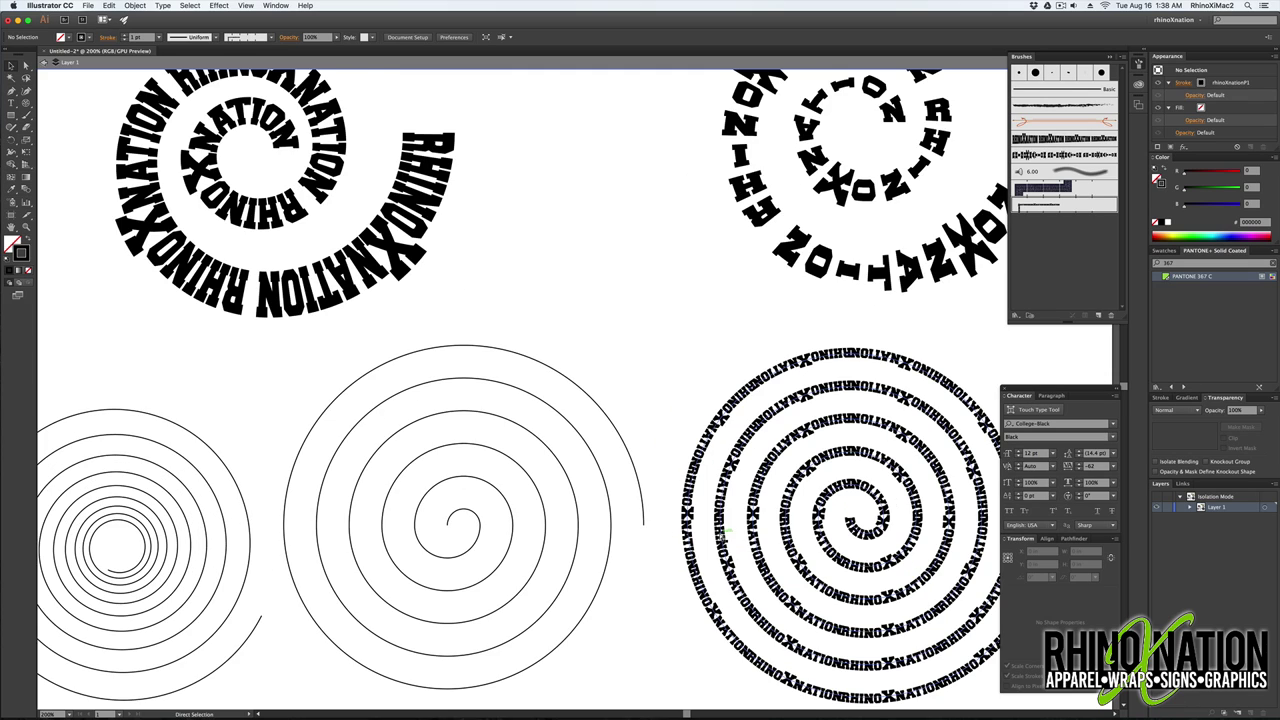
key("space")
left_click_drag(855, 501, 495, 312)
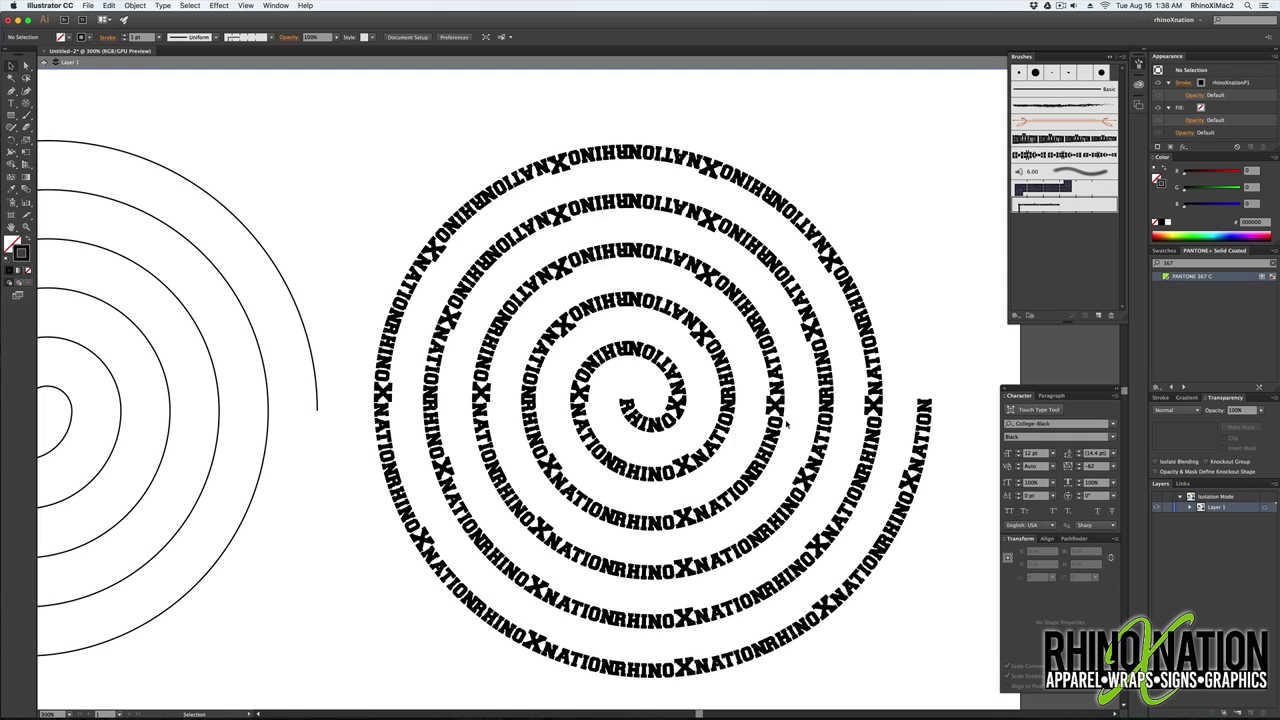
left_click(916, 446)
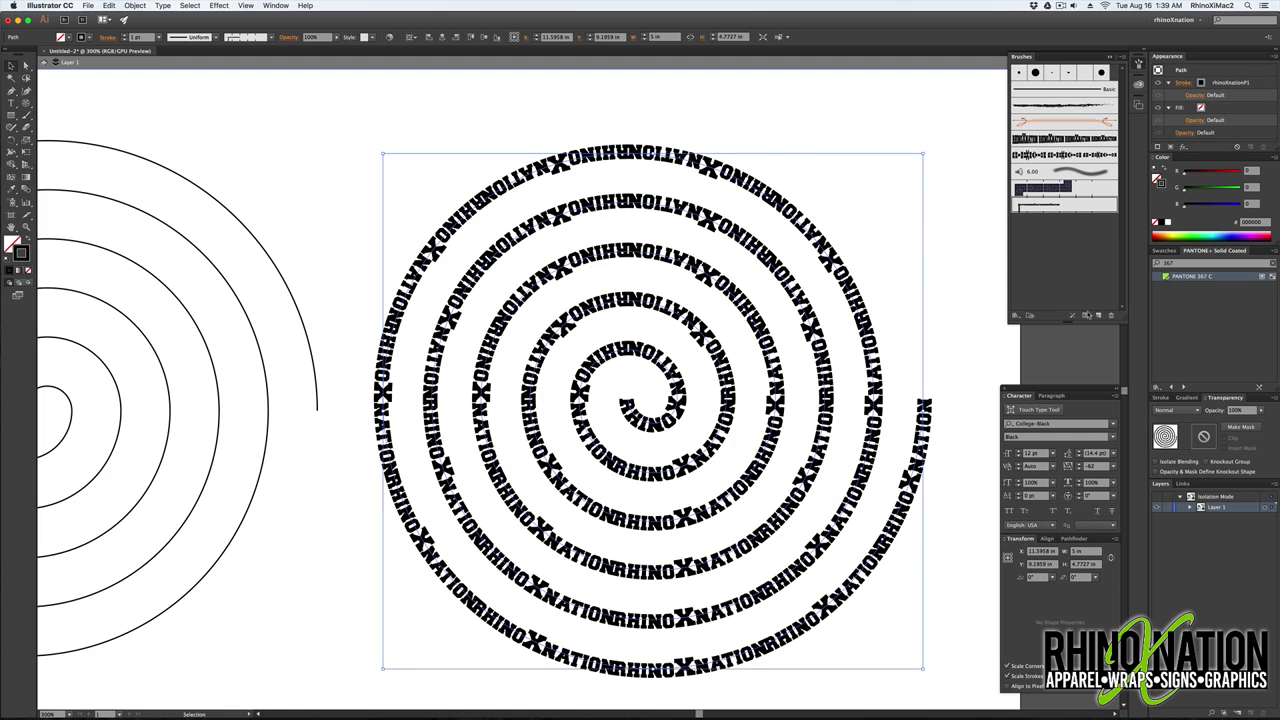
left_click(1084, 318)
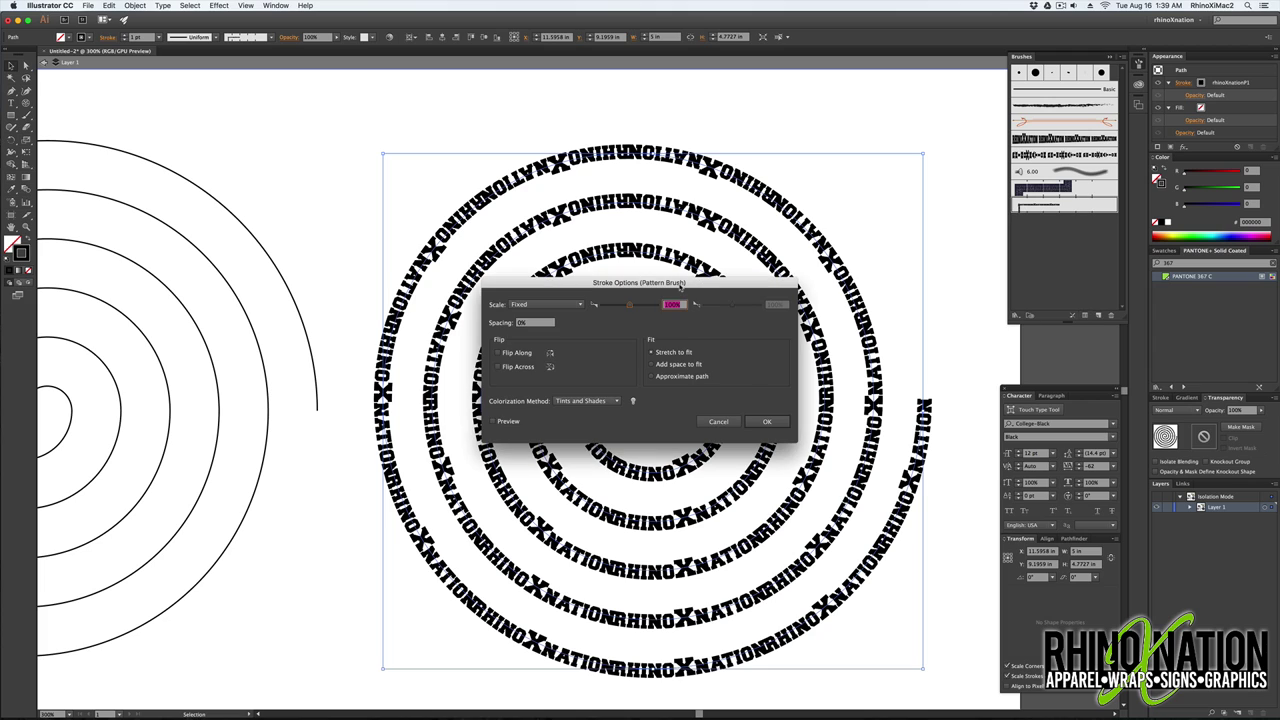
mouse_move(683, 283)
left_mouse_down()
mouse_move(837, 213)
mouse_move(722, 332)
left_mouse_up()
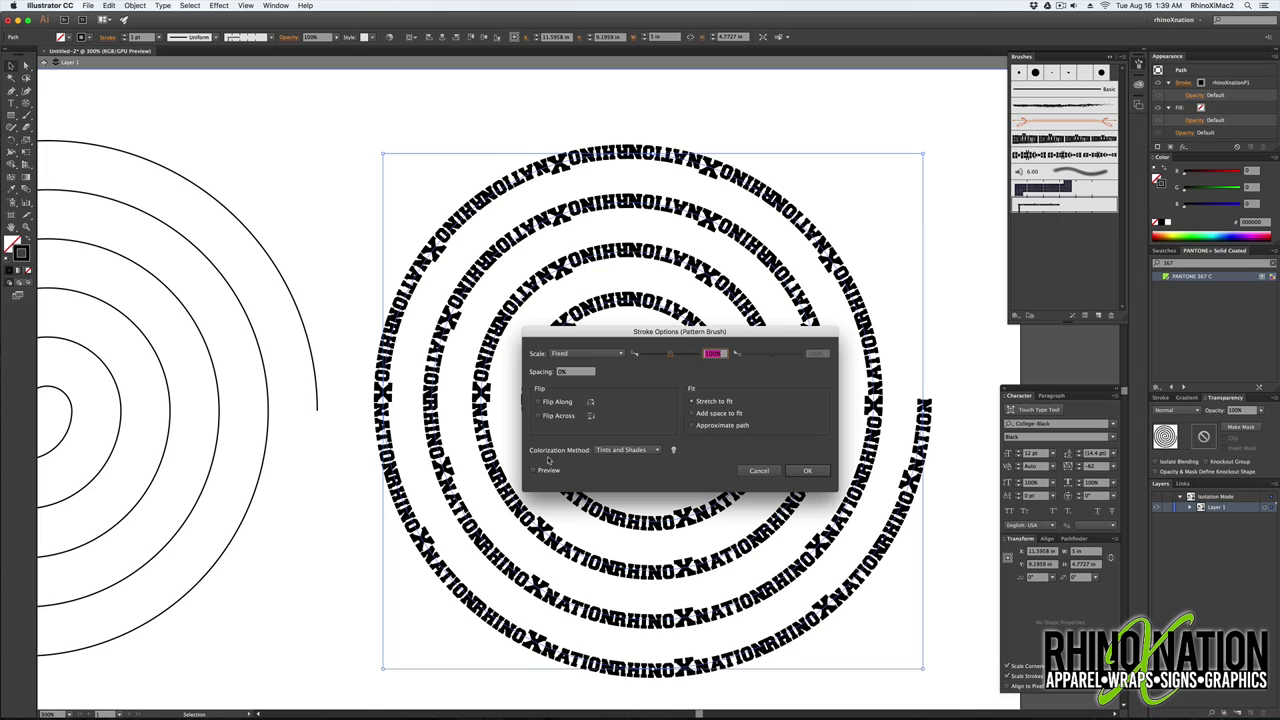
left_click(562, 372)
type("5")
key("Tab")
left_click(552, 472)
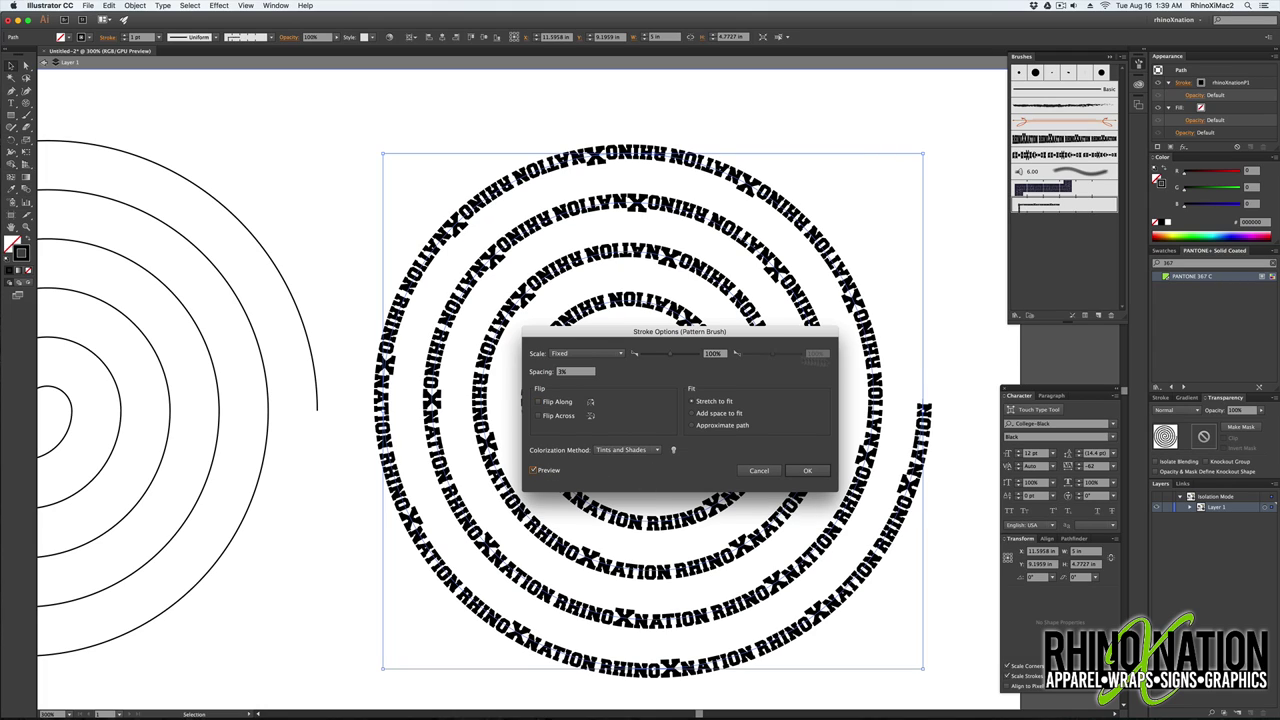
- Increase the pattern spacing of this spiral's stroke to 5% and accept the stroke options
left_click_drag(582, 368, 549, 372)
key("Tab")
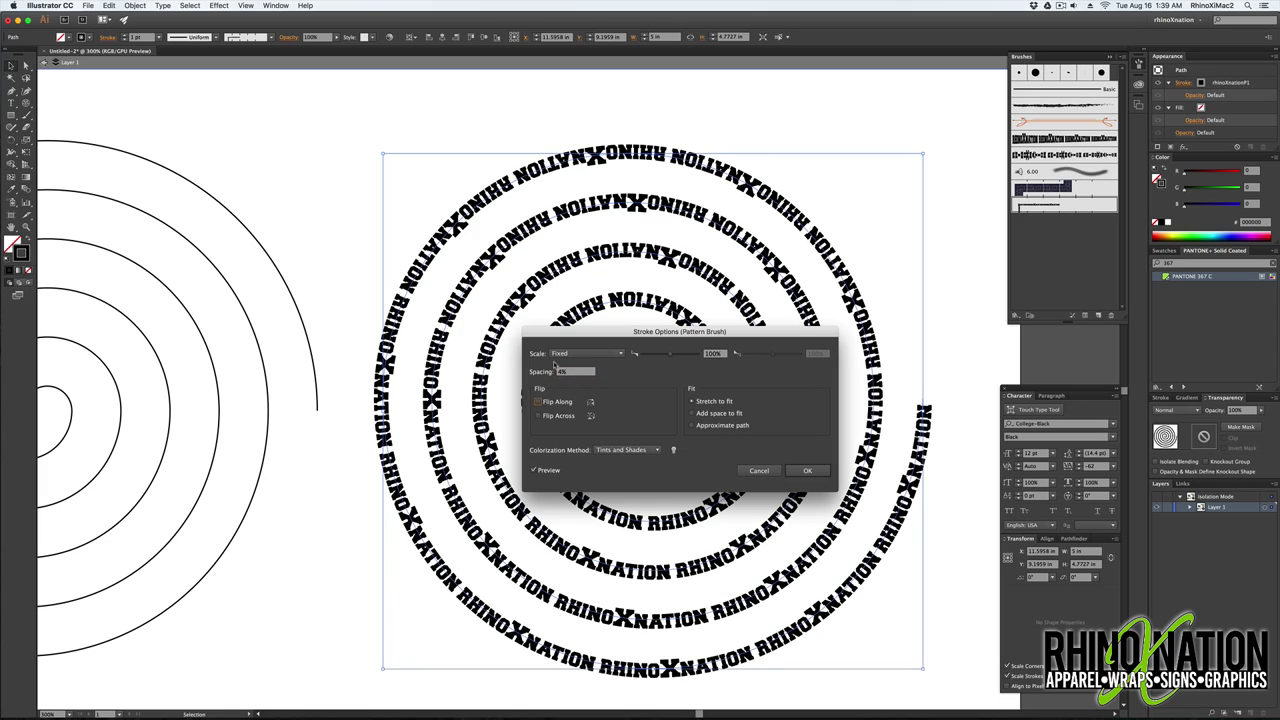
left_click(563, 372)
key("Tab")
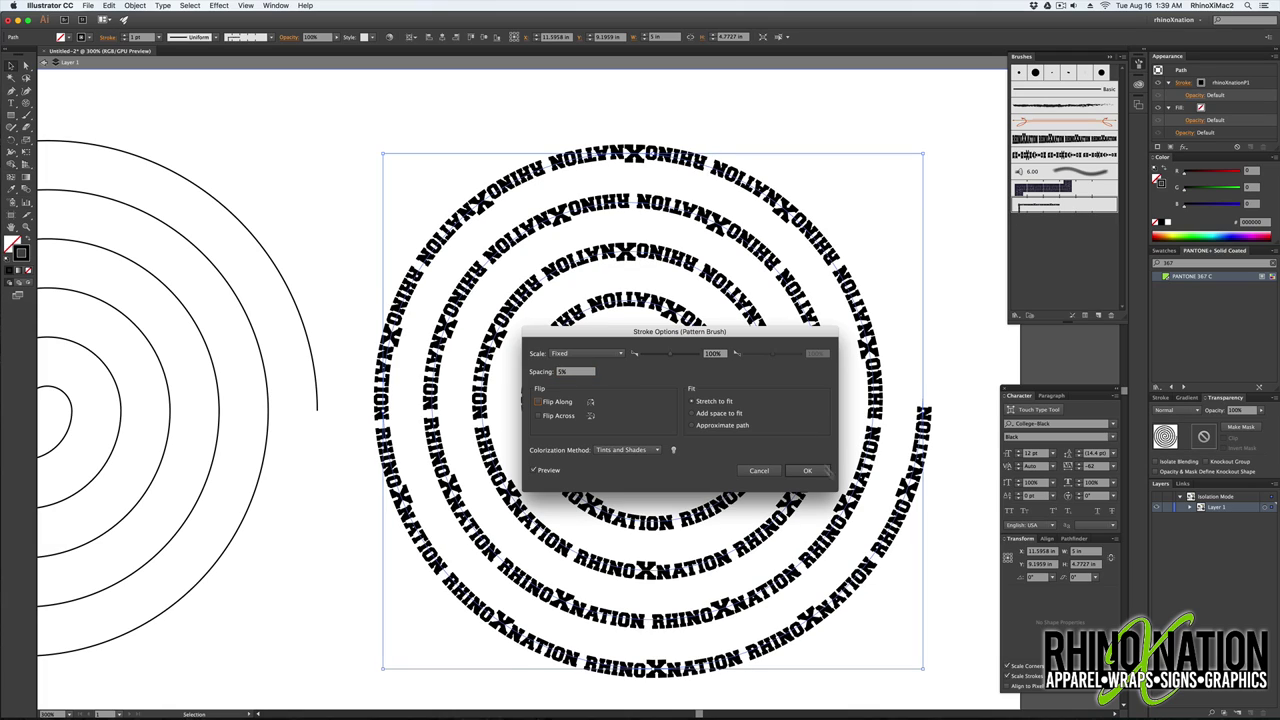
left_click(806, 471)
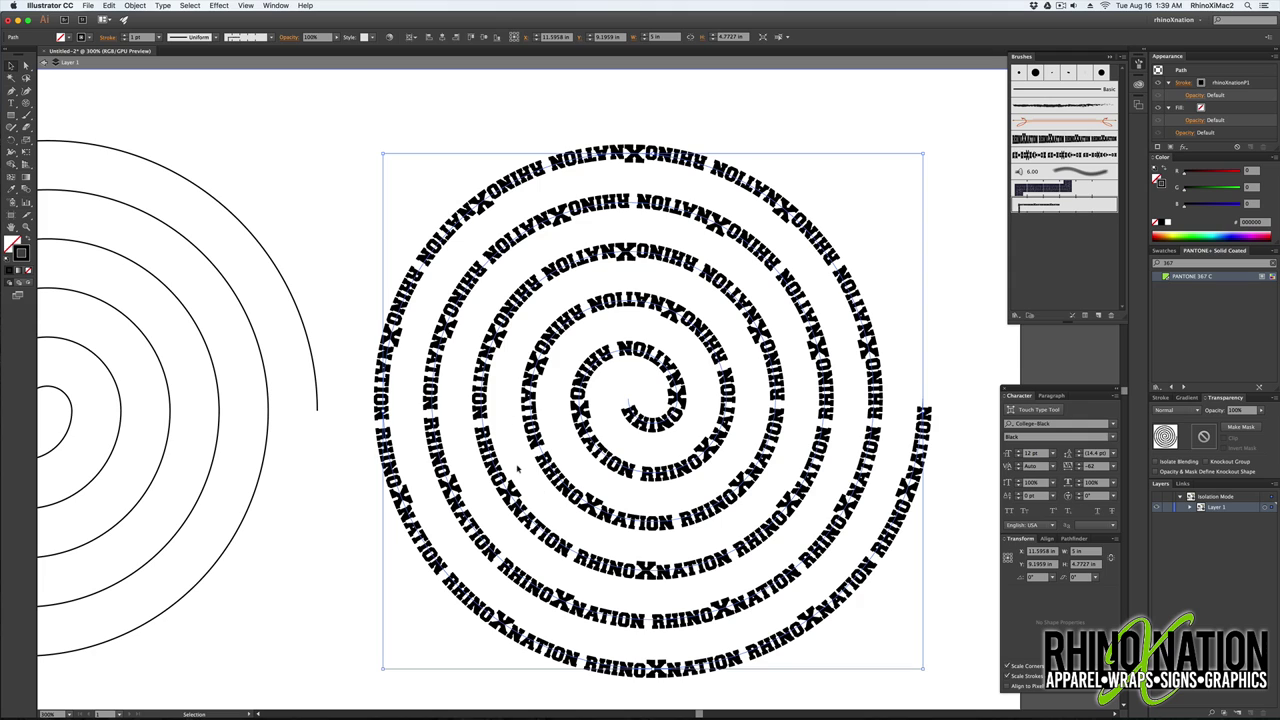
- Apply the rhinoXnationP1 pattern brush to the second evenly spaced spiral, in the middle of the lower row
key("super+minus")
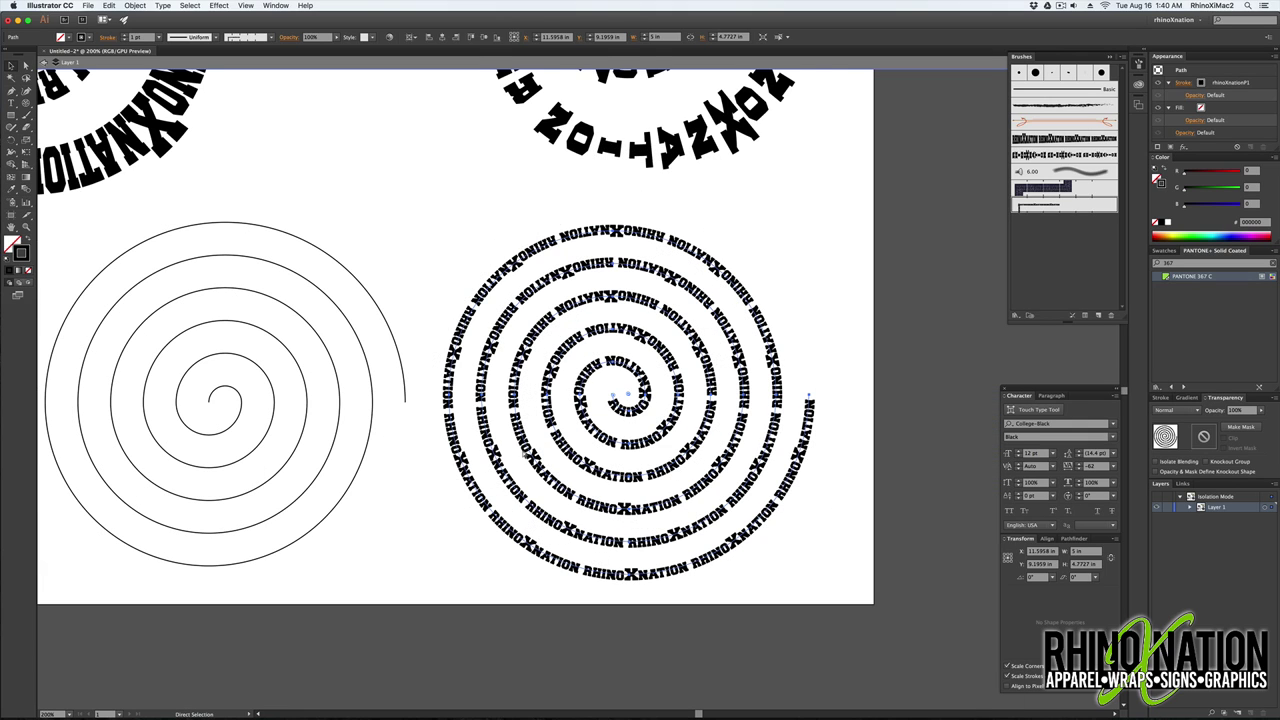
left_click_drag(506, 457, 648, 471)
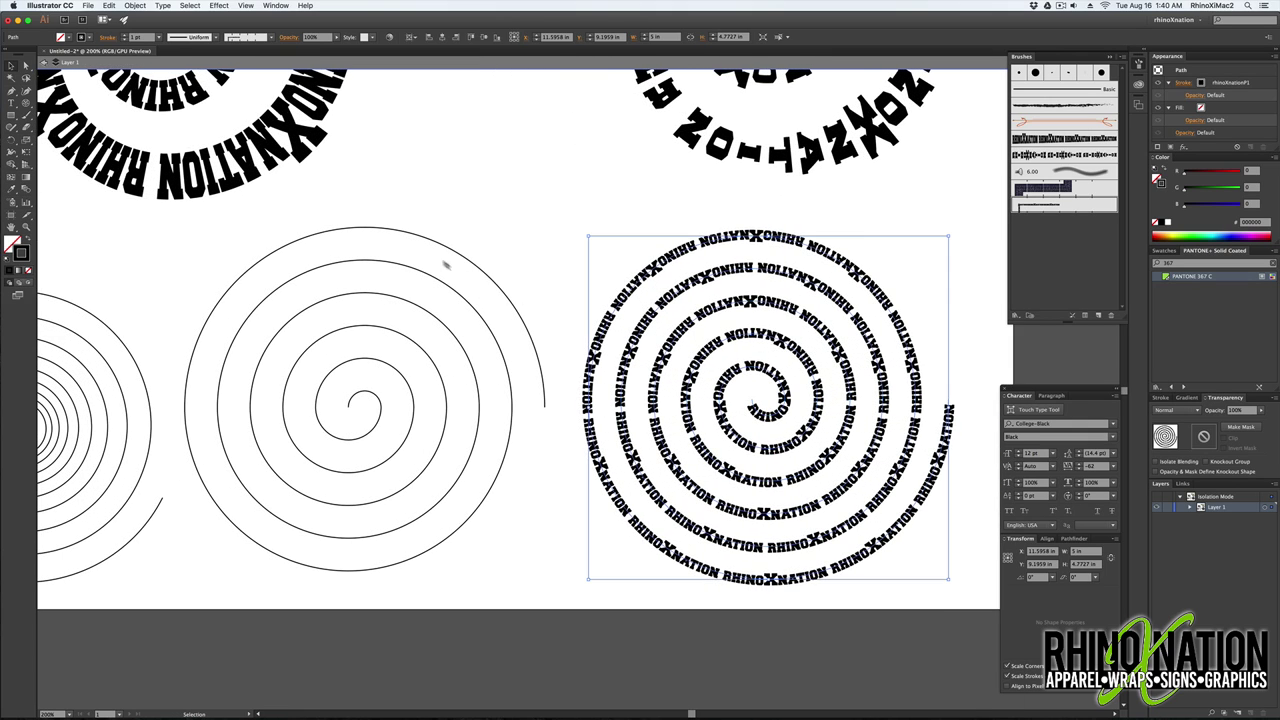
left_click(449, 251)
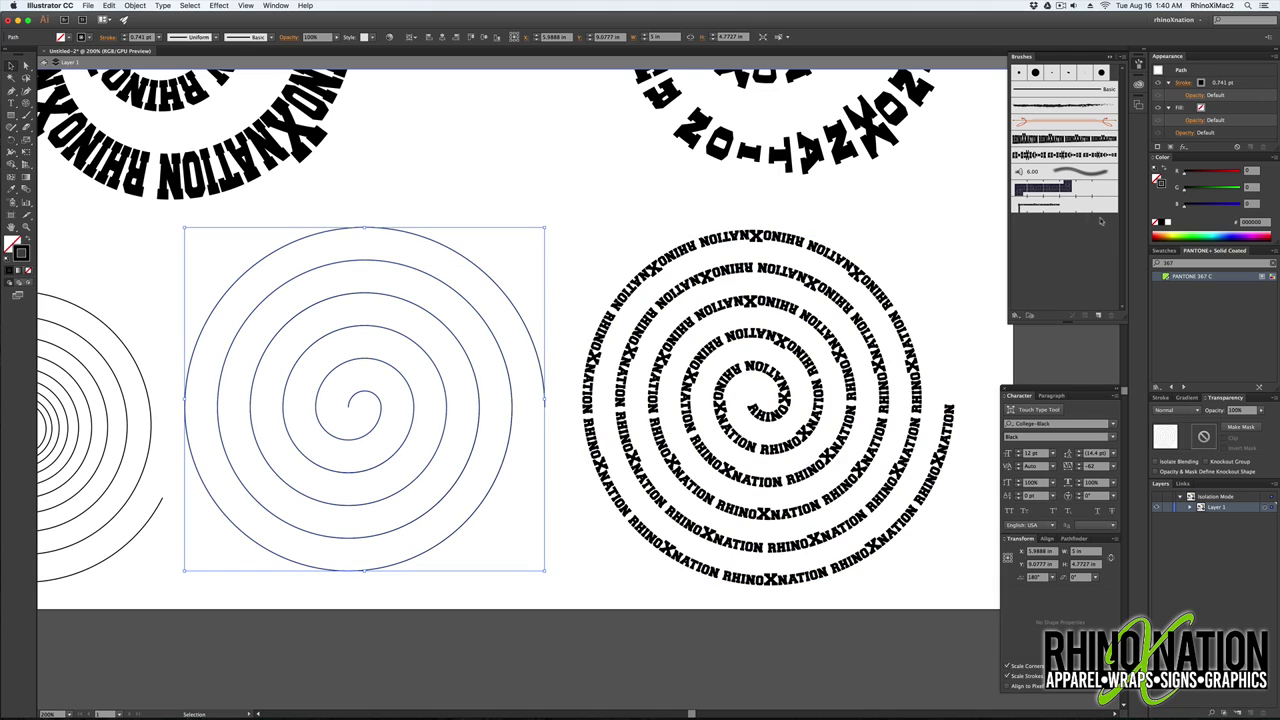
left_click(1042, 187)
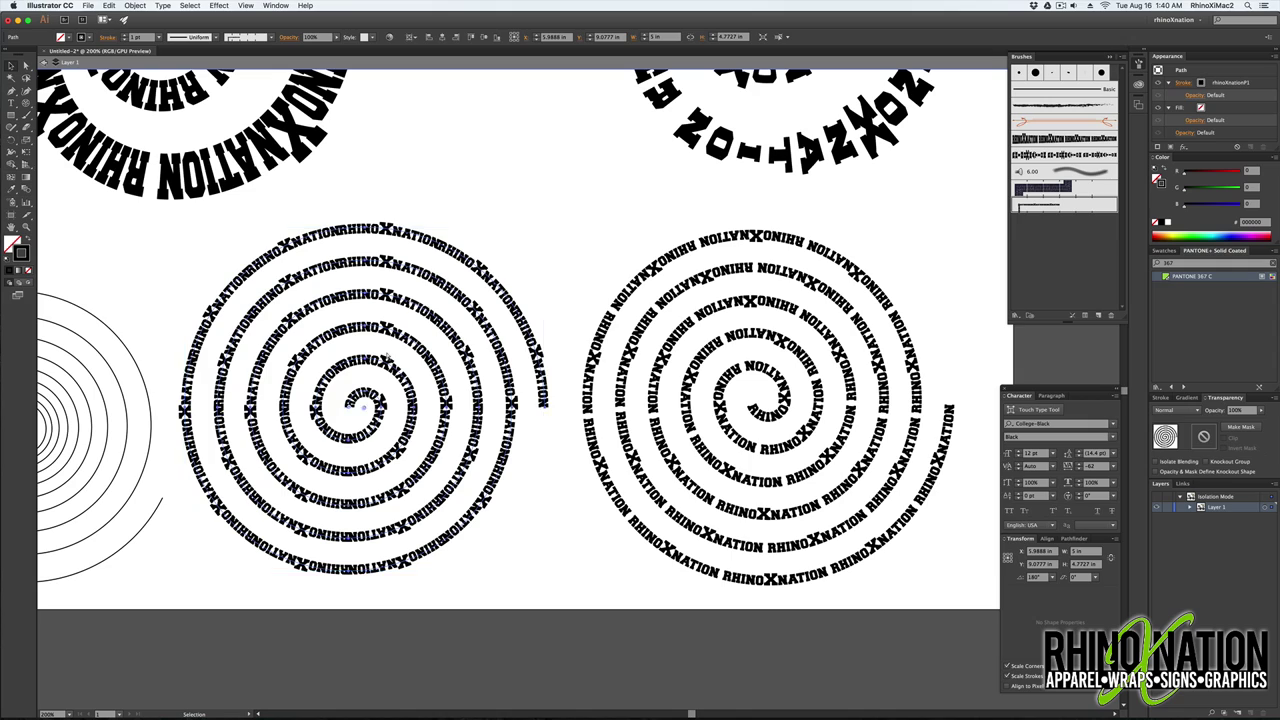
- Edit the rhinoXnationP1 pattern brush itself so its spacing is 5%
key("super+z")
double_click(1057, 207)
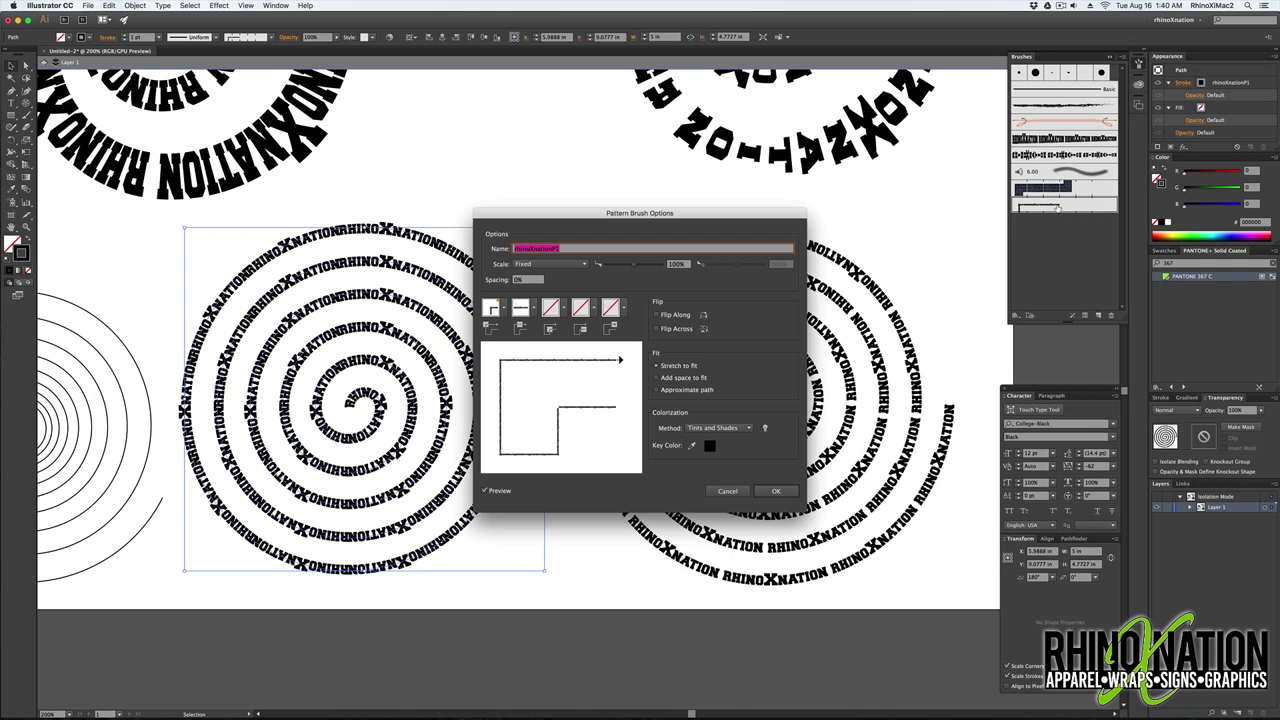
double_click(516, 280)
type("5")
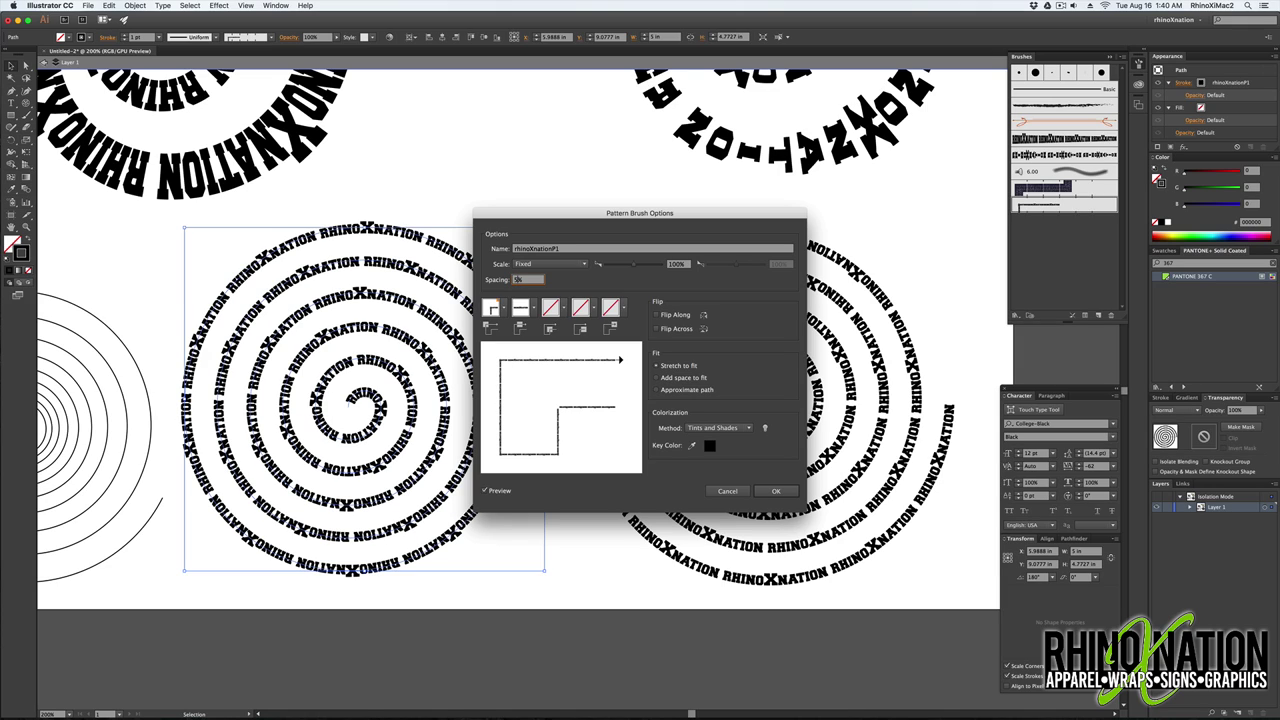
key("Return")
left_click(628, 385)
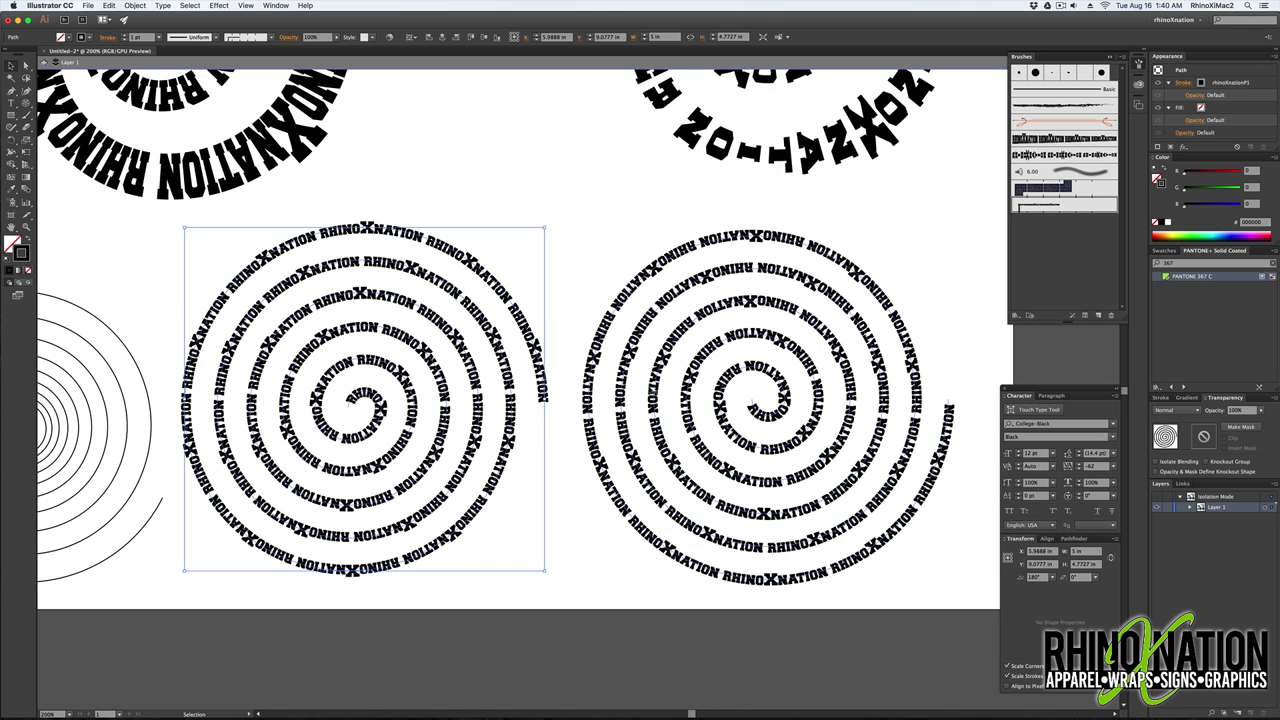
- Try the Mop brush on the middle lower spiral and put the rhinoXnationP1 pattern brush back on it
left_click(565, 252)
left_click(470, 259)
left_click(475, 258)
left_click(1088, 172)
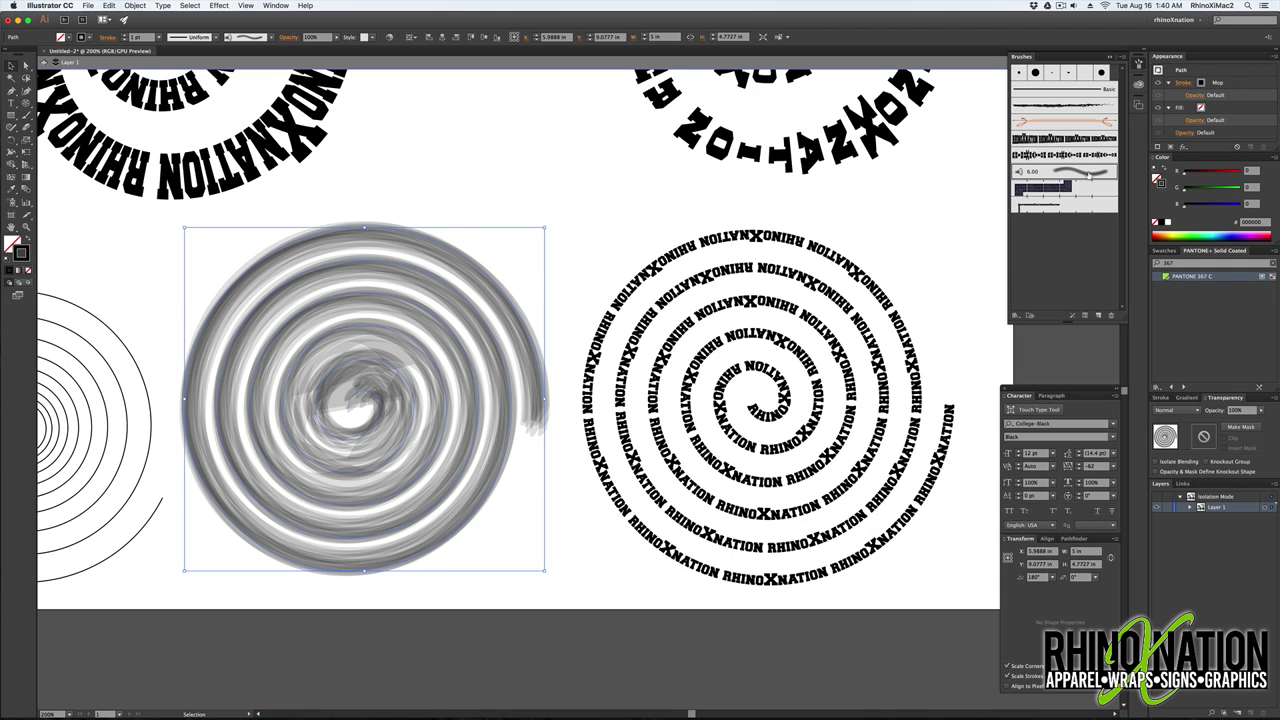
left_click(1036, 207)
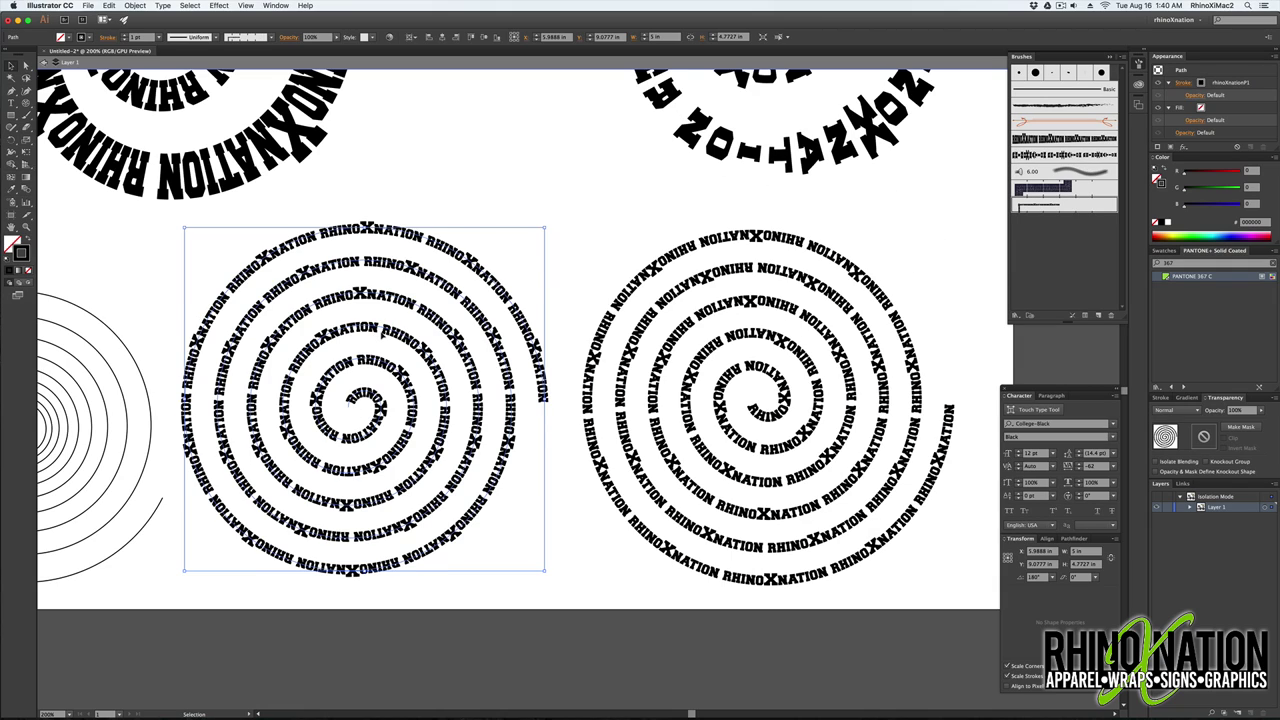
left_click(603, 211)
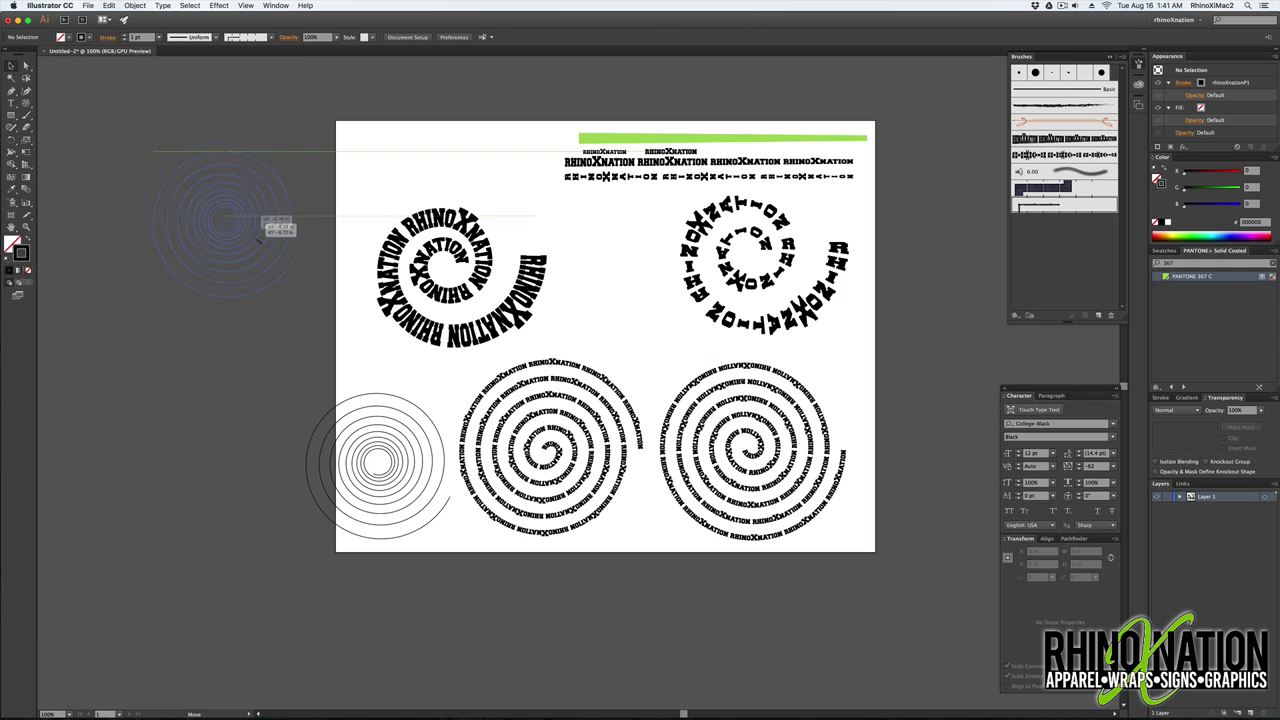
- Move the spirals off the artboard onto the pasteboard to its left
left_click_drag(258, 220, 262, 224)
left_click_drag(440, 300, 211, 419)
left_click_drag(559, 458, 228, 545)
- Draw a circle about 4 in across in the artboard's upper-left area
key("super+equal")
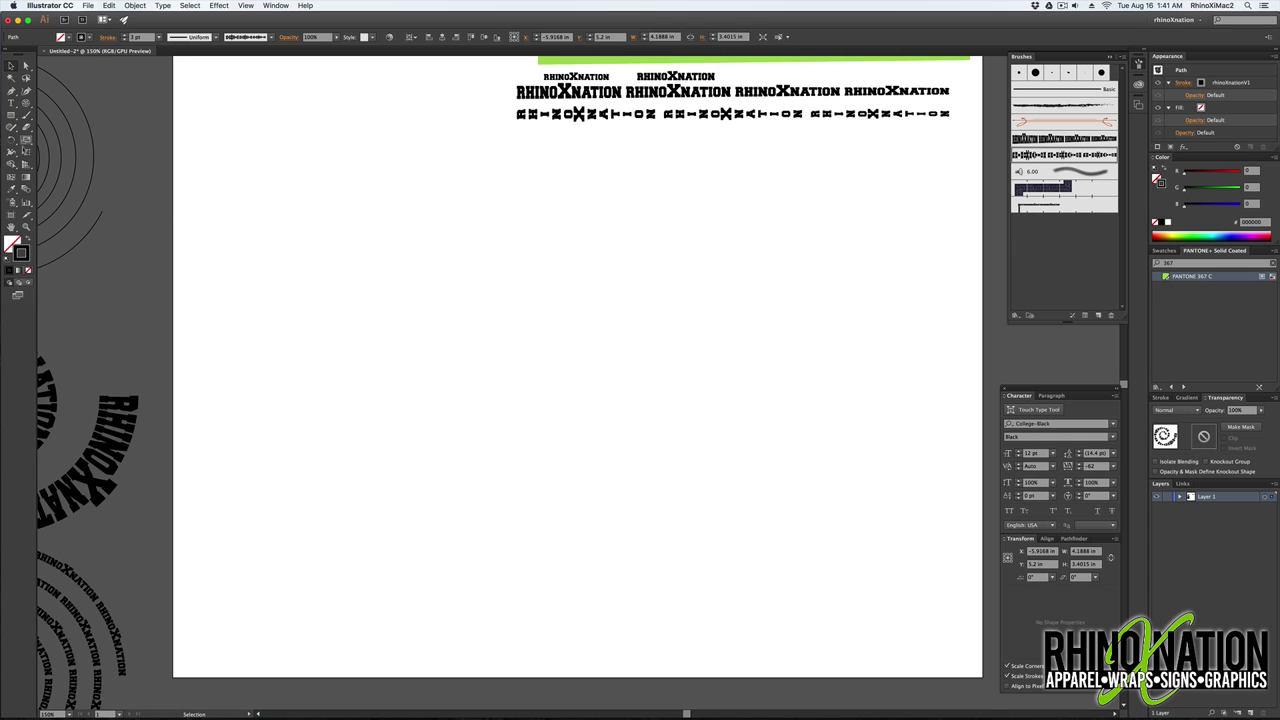
key("l")
left_click_drag(296, 258, 401, 365)
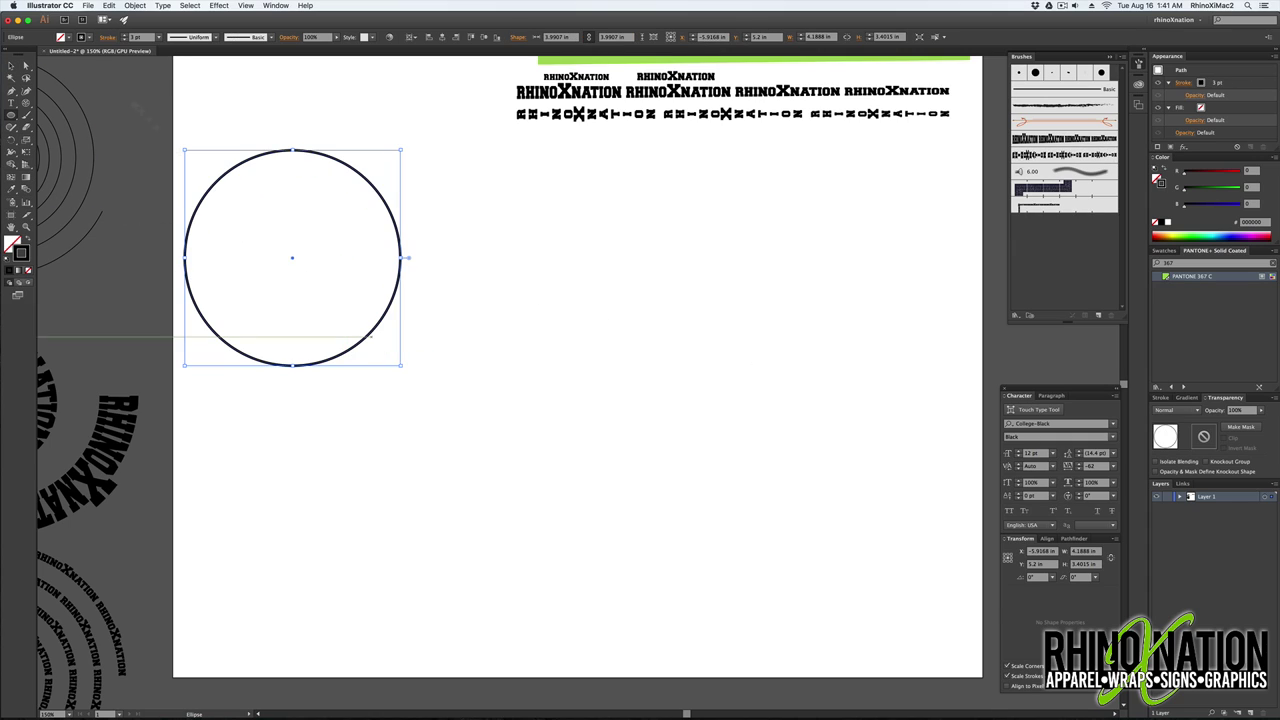
- Draw a hexagon in the upper-right area of the artboard and a wide rectangle centered below the two shapes
left_click_drag(11, 115, 60, 152)
left_click_drag(674, 233, 772, 323)
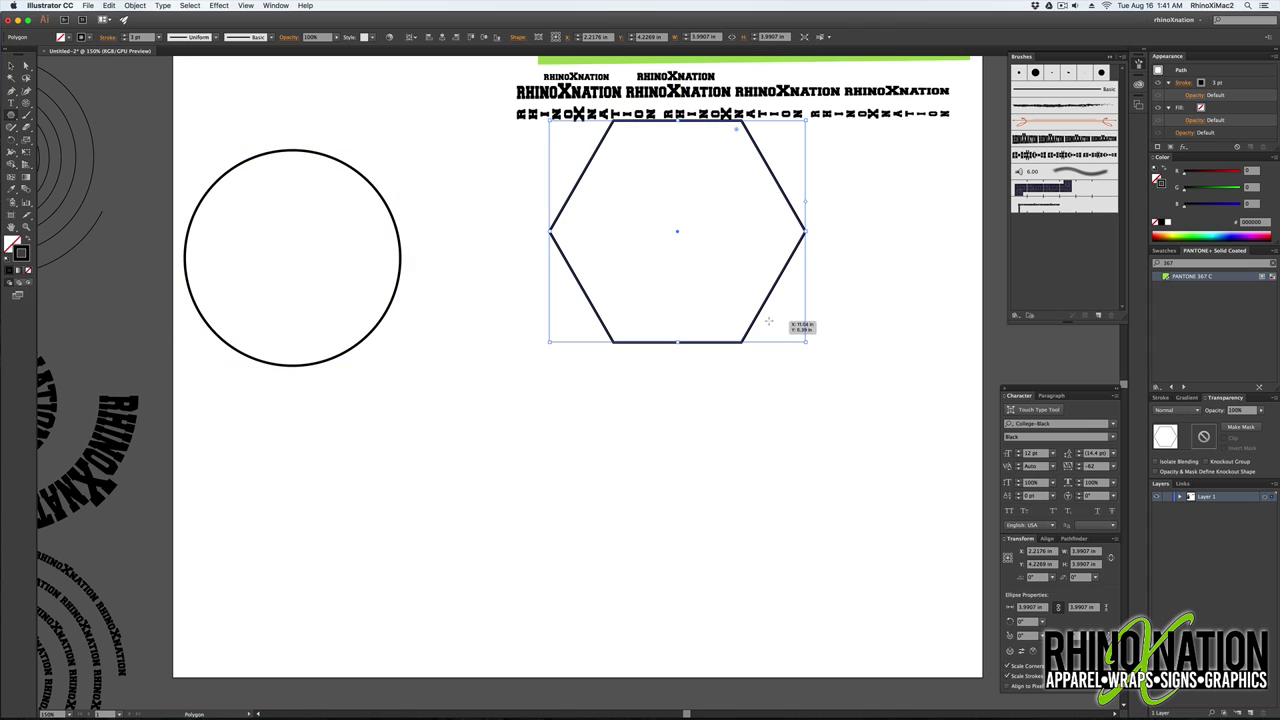
left_click_drag(11, 115, 62, 115)
left_click_drag(418, 472, 641, 627)
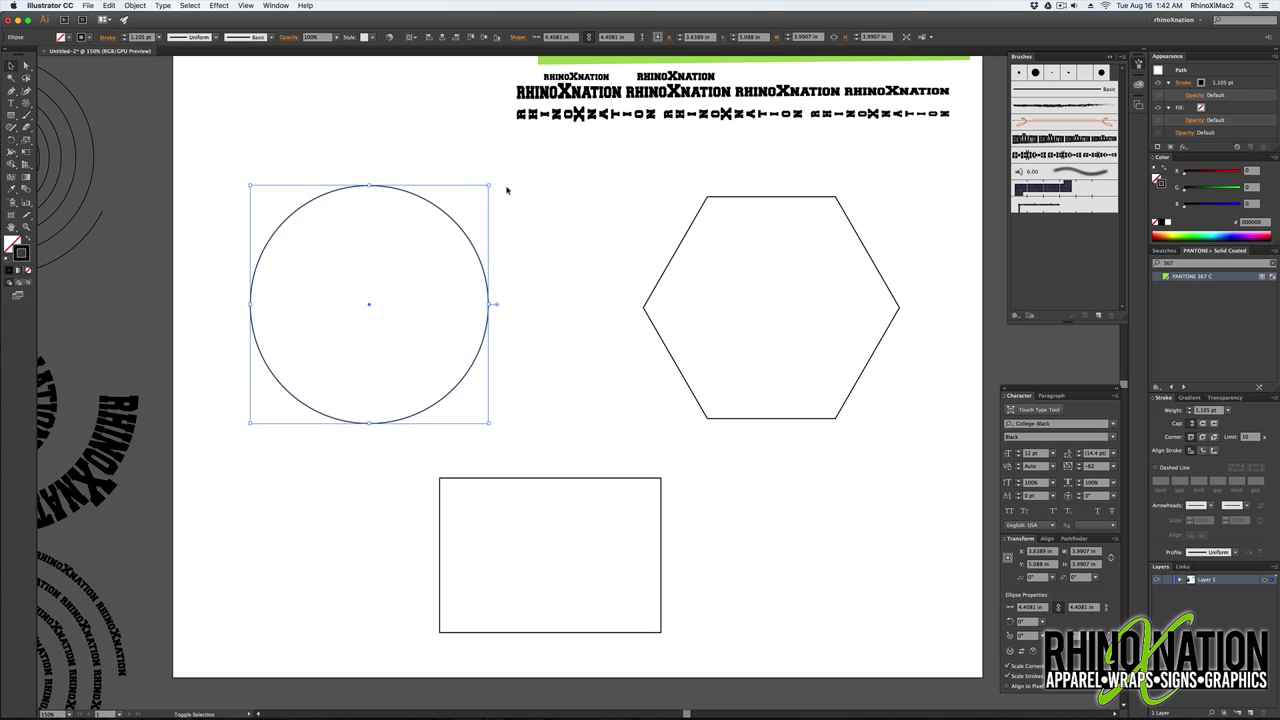
- Apply the rhinoXnationH1 art brush to the circle and set its stroke weight to 3 pt
left_click(1036, 140)
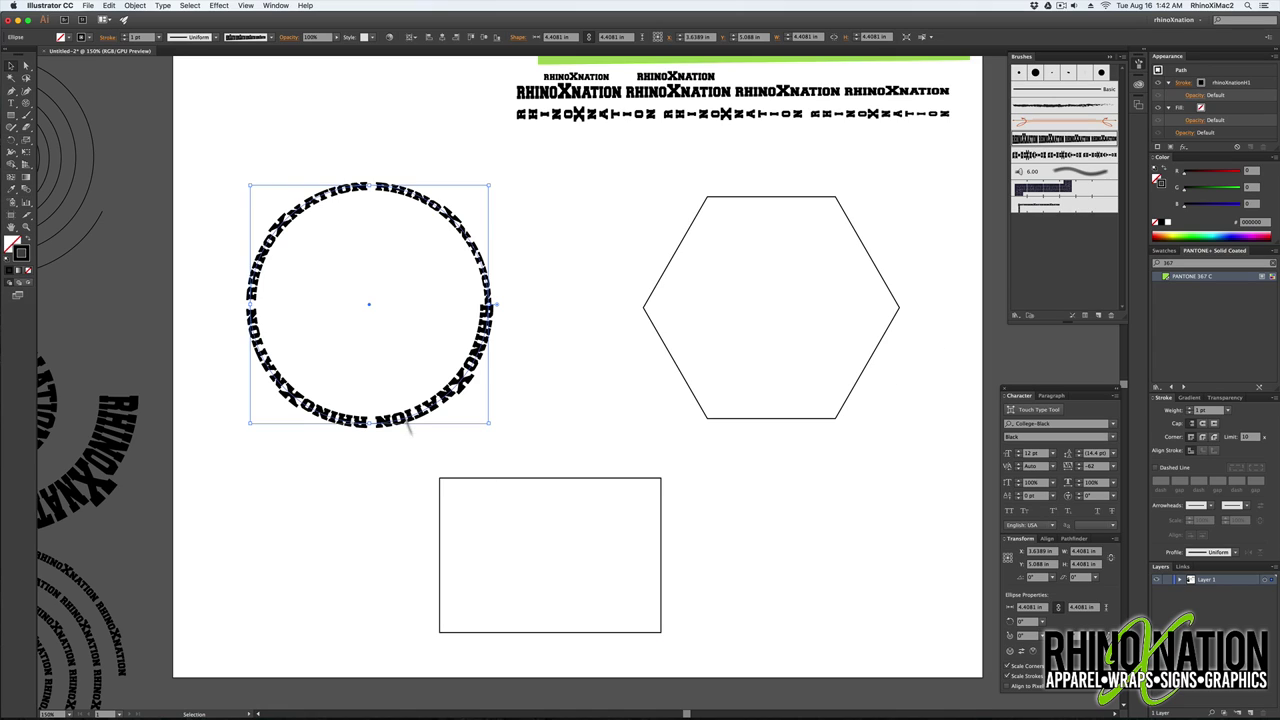
left_click(160, 37)
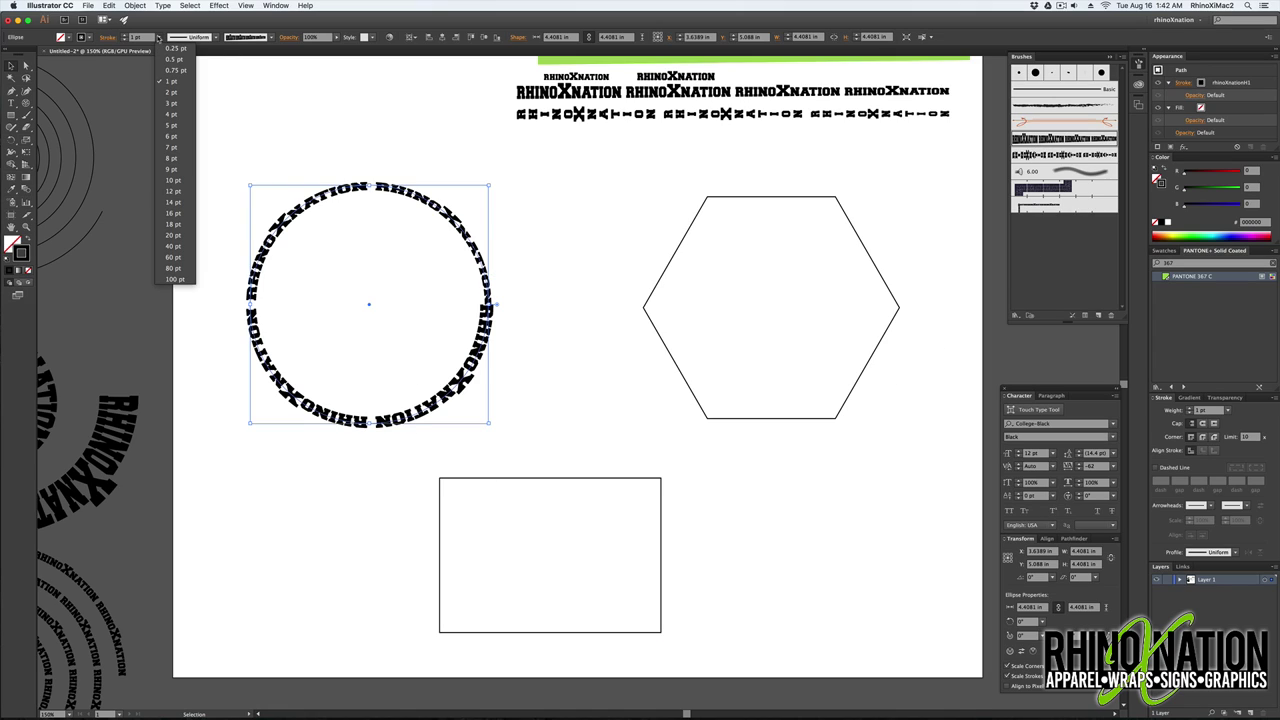
left_click(175, 107)
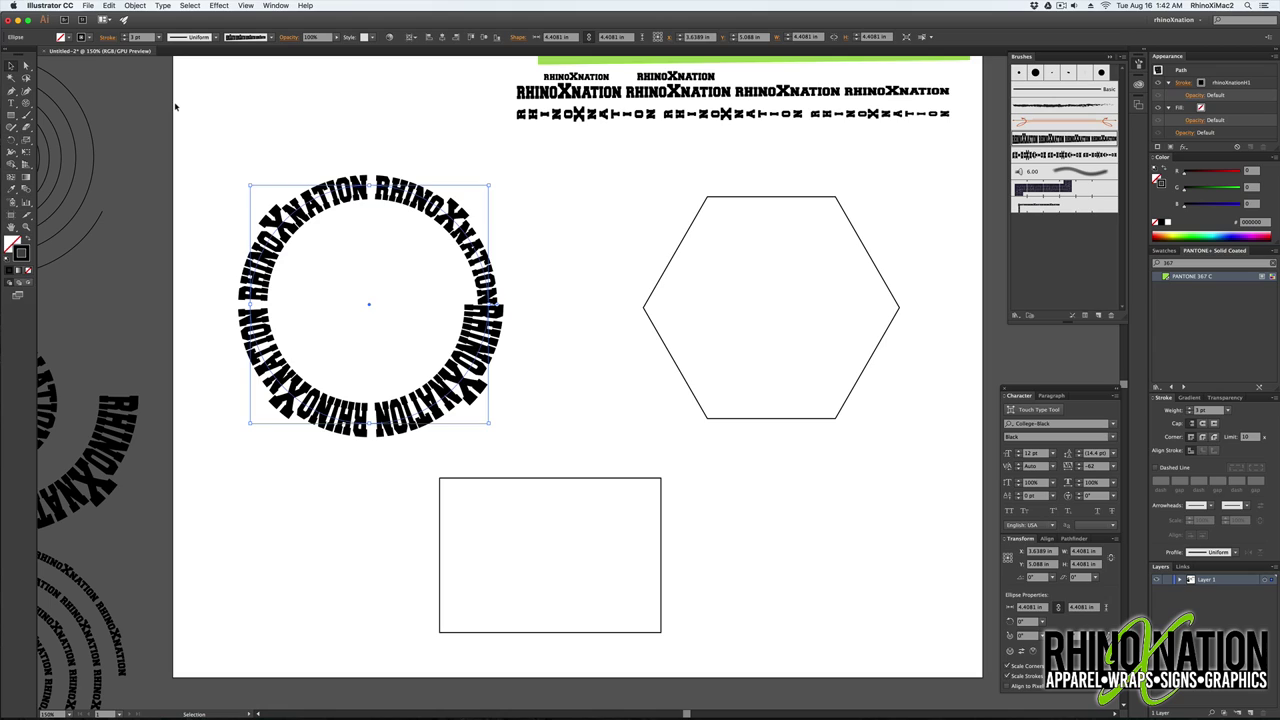
left_click(175, 107)
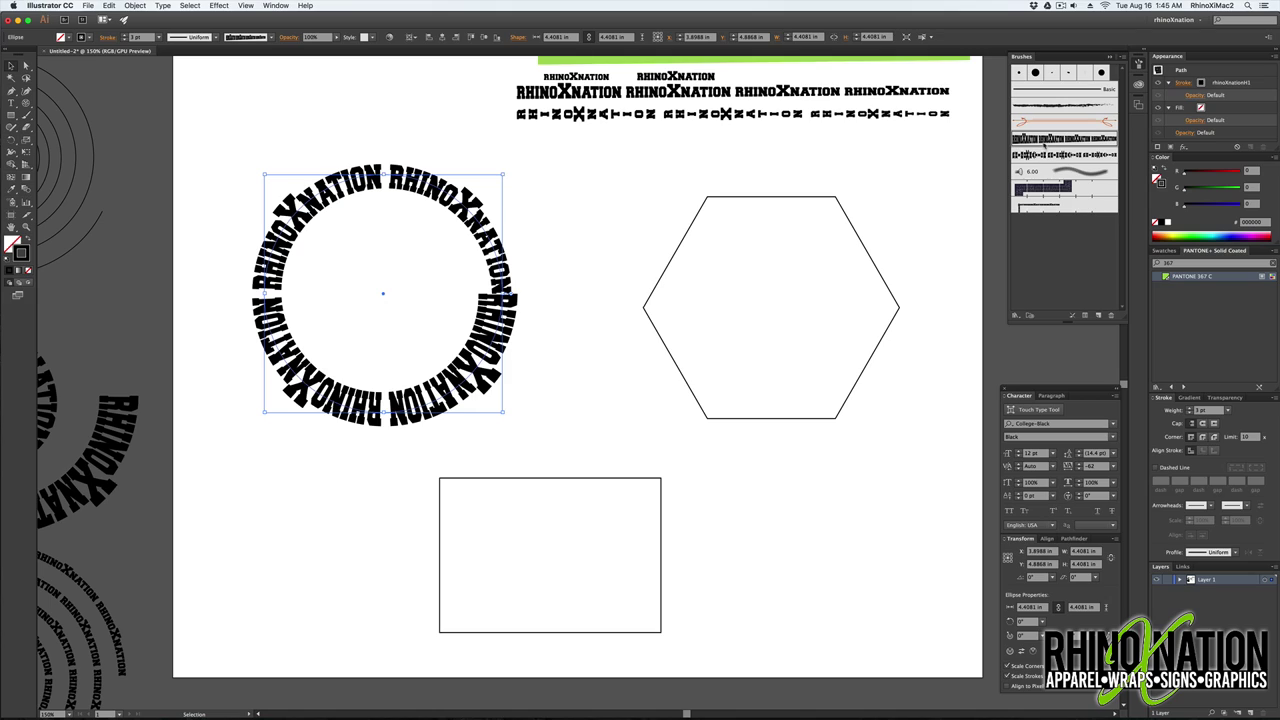
- Check the options of the rhinoXnationH1 art brush without changing them, leaving the circle deselected
double_click(1043, 145)
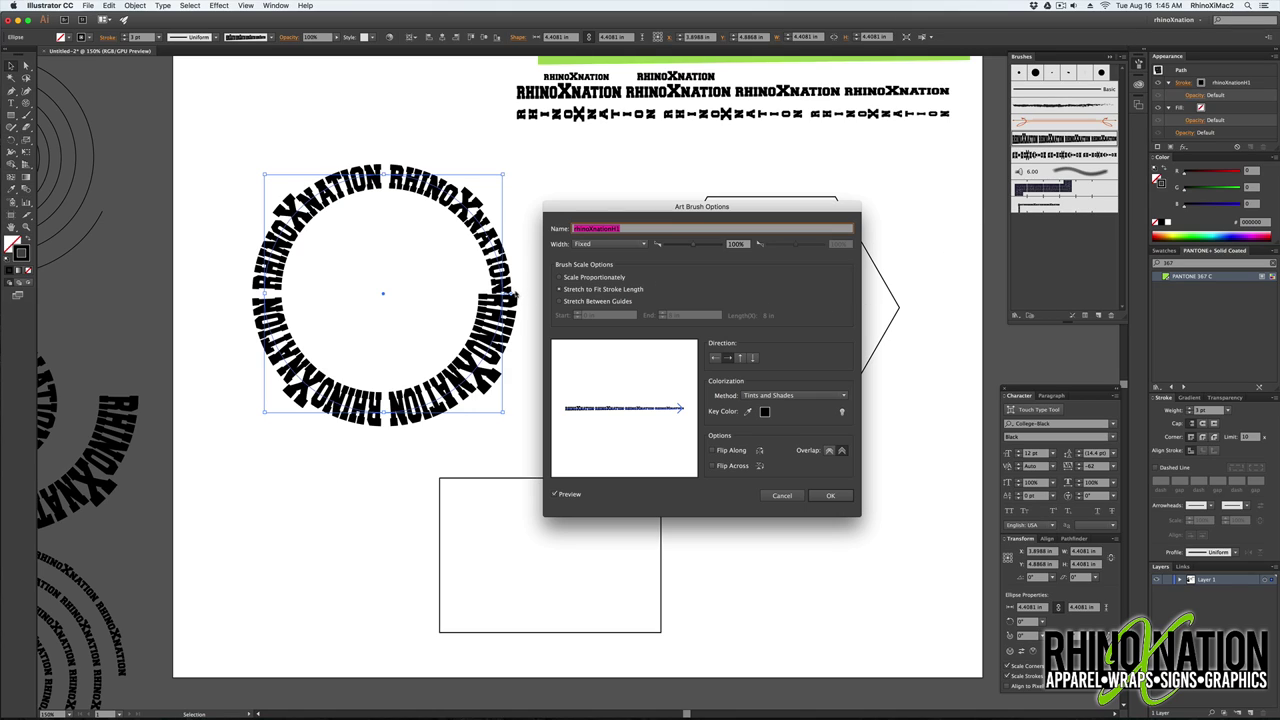
left_click(782, 495)
left_click(454, 285)
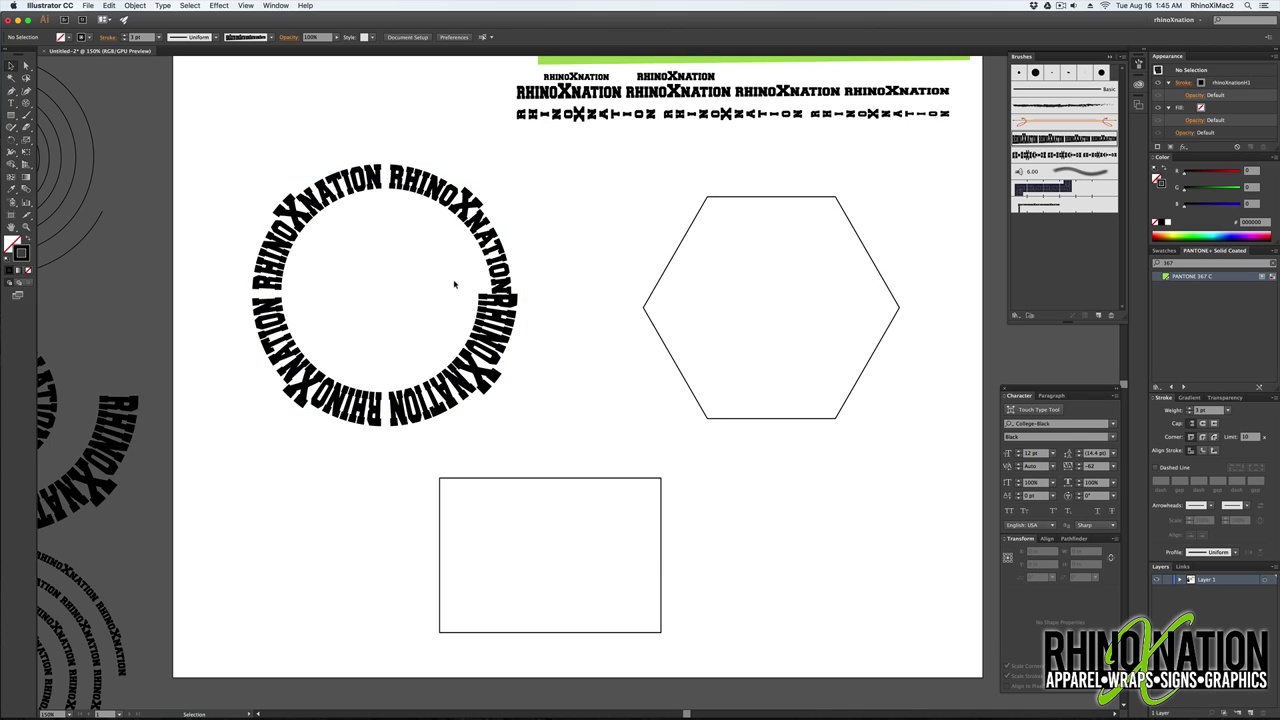
- Copy the horizontal rhinoXnation text strip just below the originals and place a 12 pt period after its right end
left_click_drag(748, 95, 730, 164)
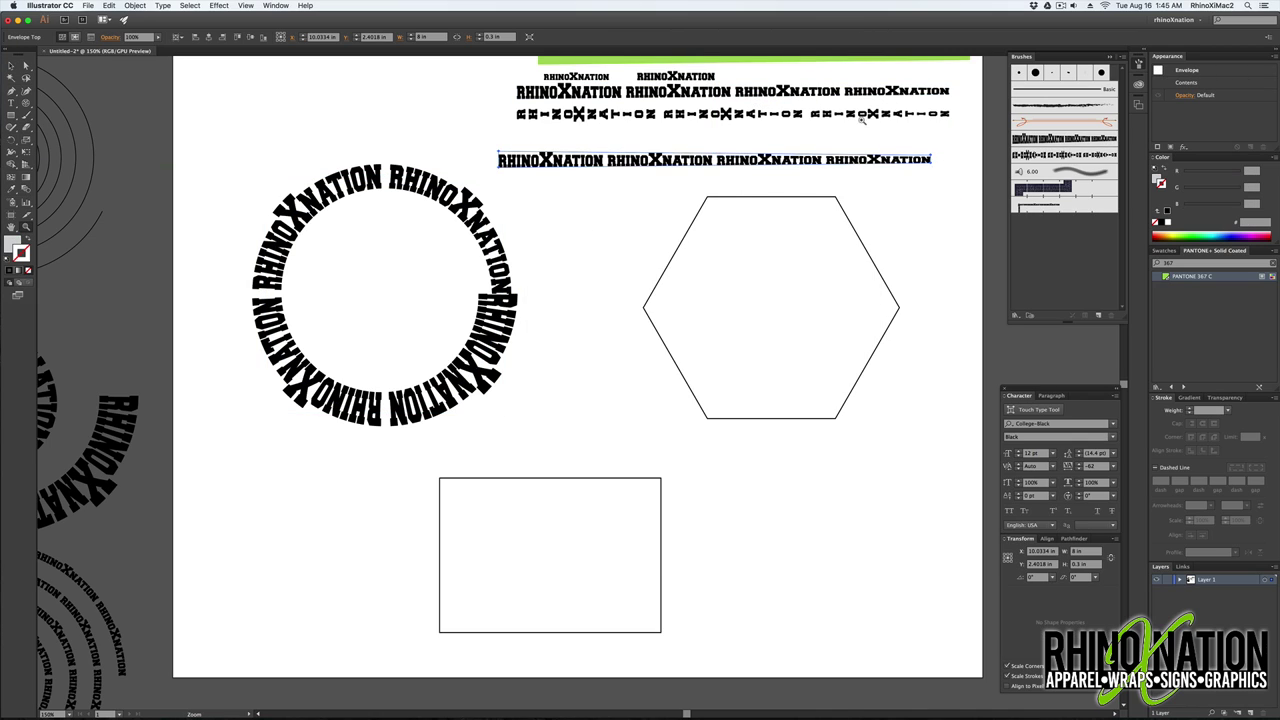
left_click_drag(862, 119, 1014, 334)
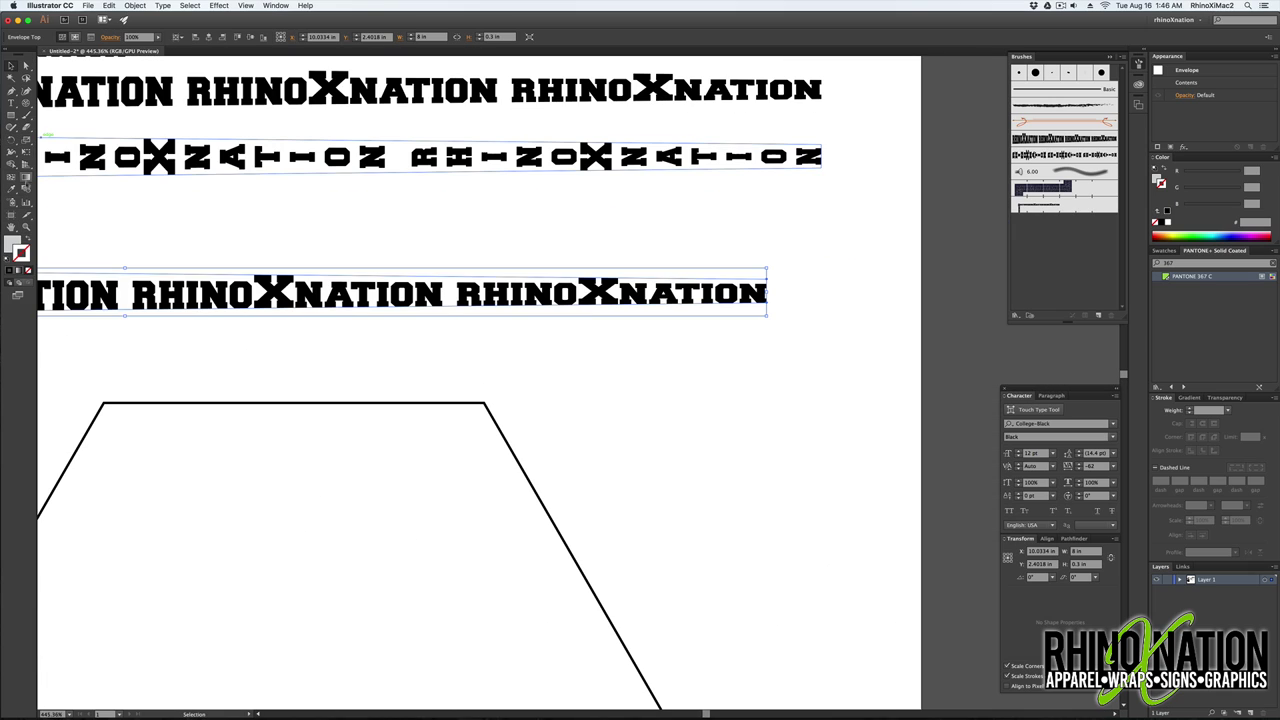
key("t")
left_click(782, 350)
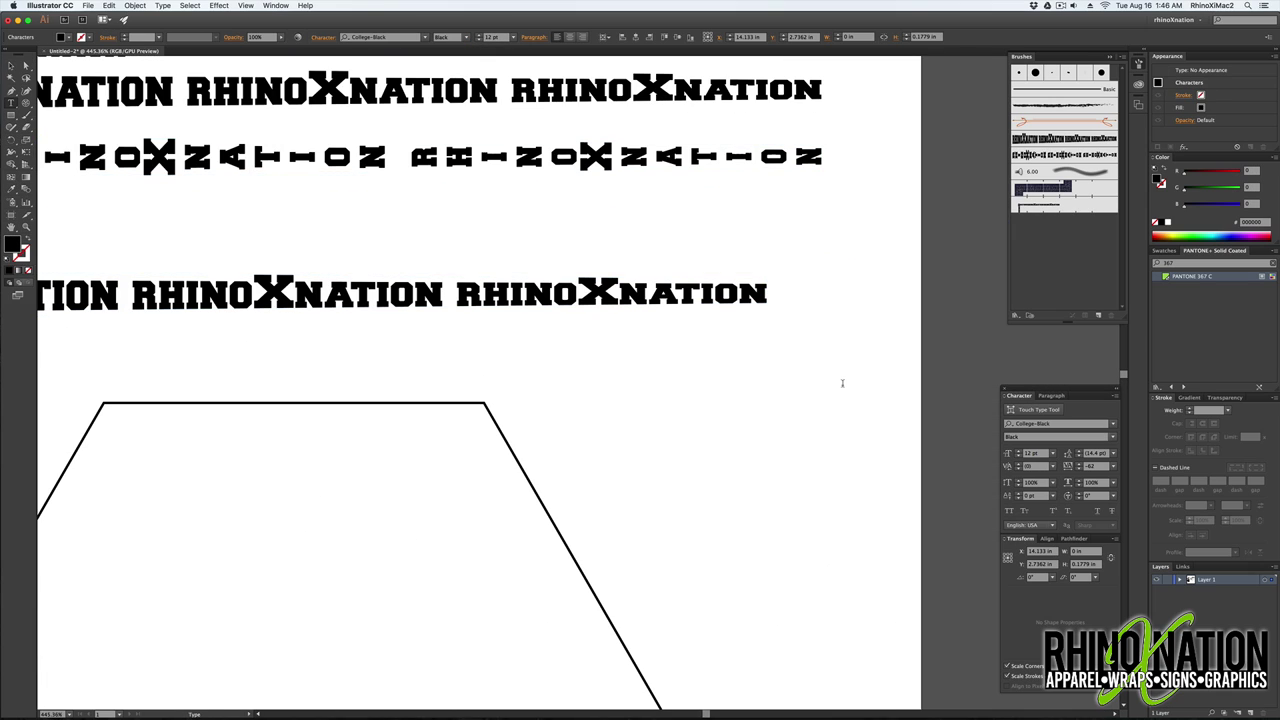
key("Escape")
left_click(803, 371)
left_click_drag(786, 357, 774, 302)
key("Right")
key("Right")
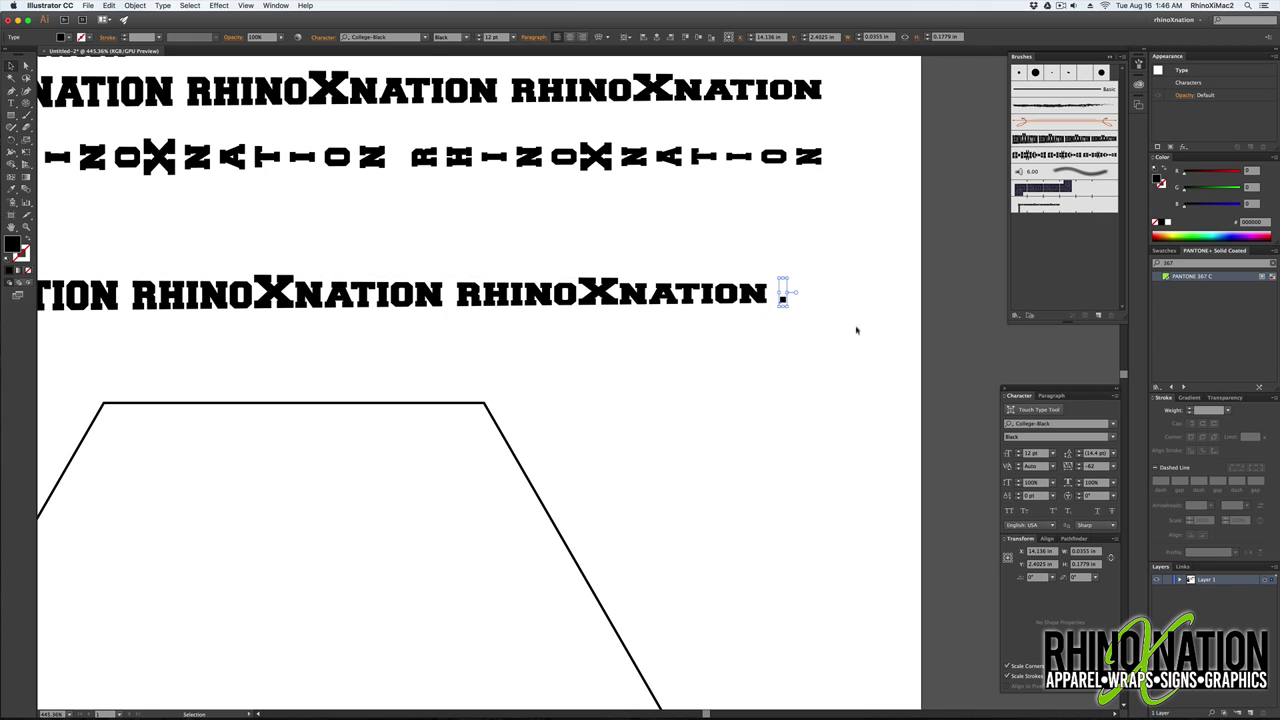
- Reduce the period's font size to 0.1 pt
double_click(783, 299)
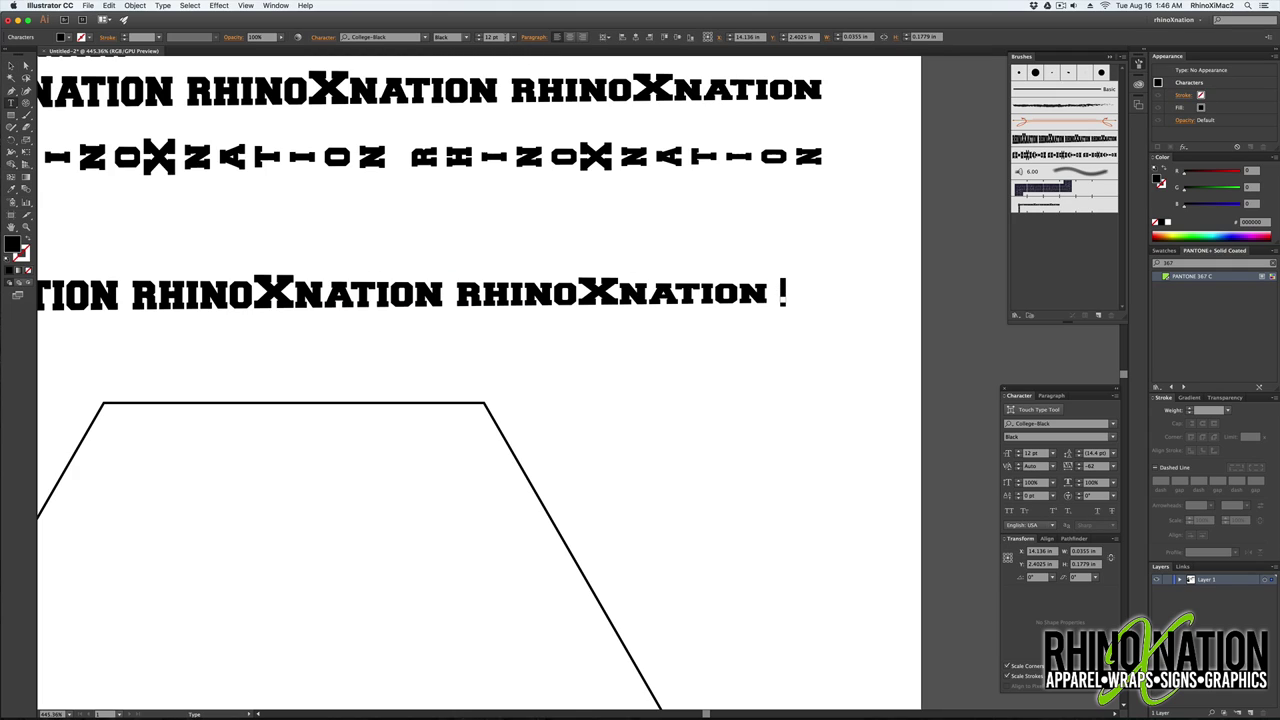
left_click_drag(507, 37, 464, 38)
key("BackSpace")
key("Return")
key("Escape")
left_click(798, 401)
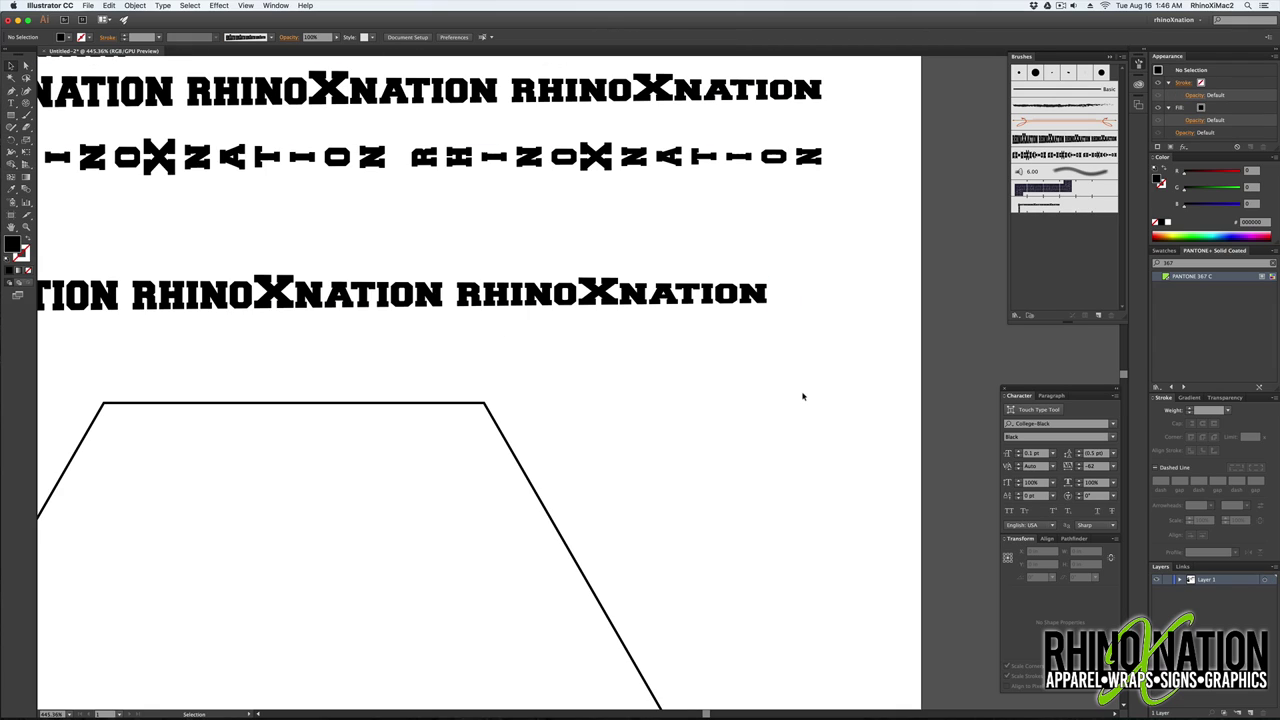
- Convert the tiny period to outlines
left_click_drag(852, 236, 771, 346)
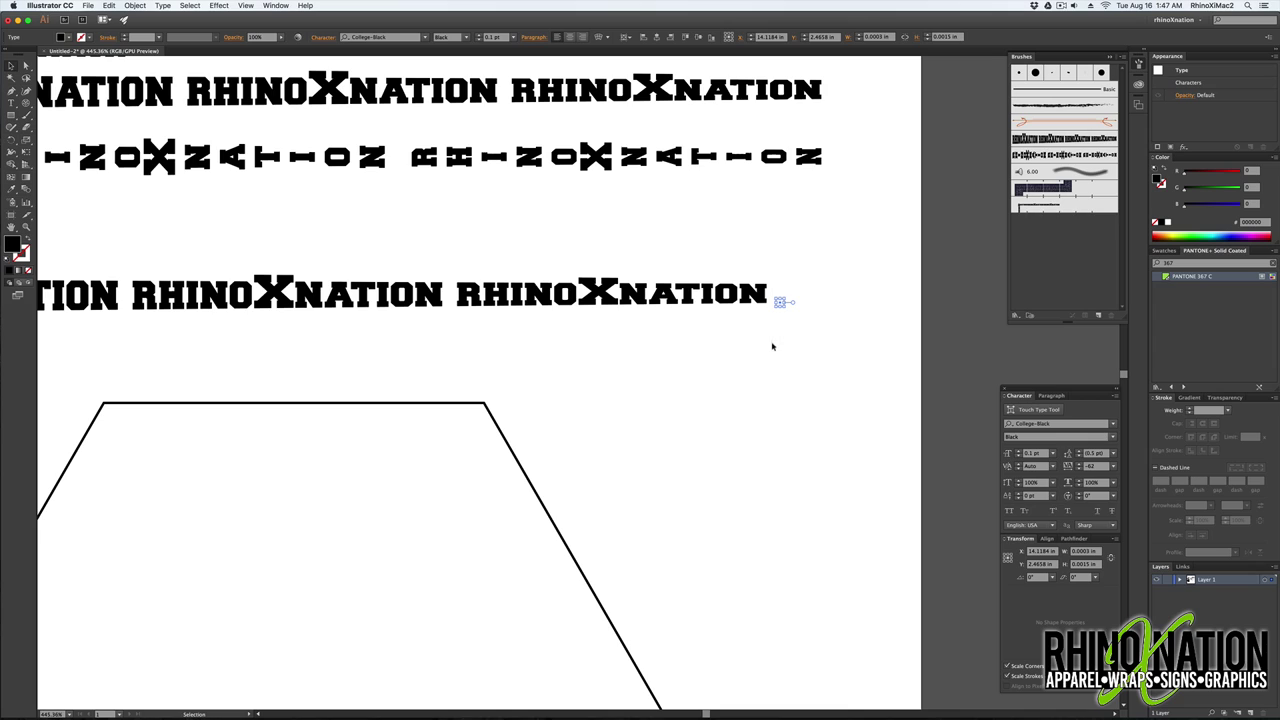
left_click(162, 5)
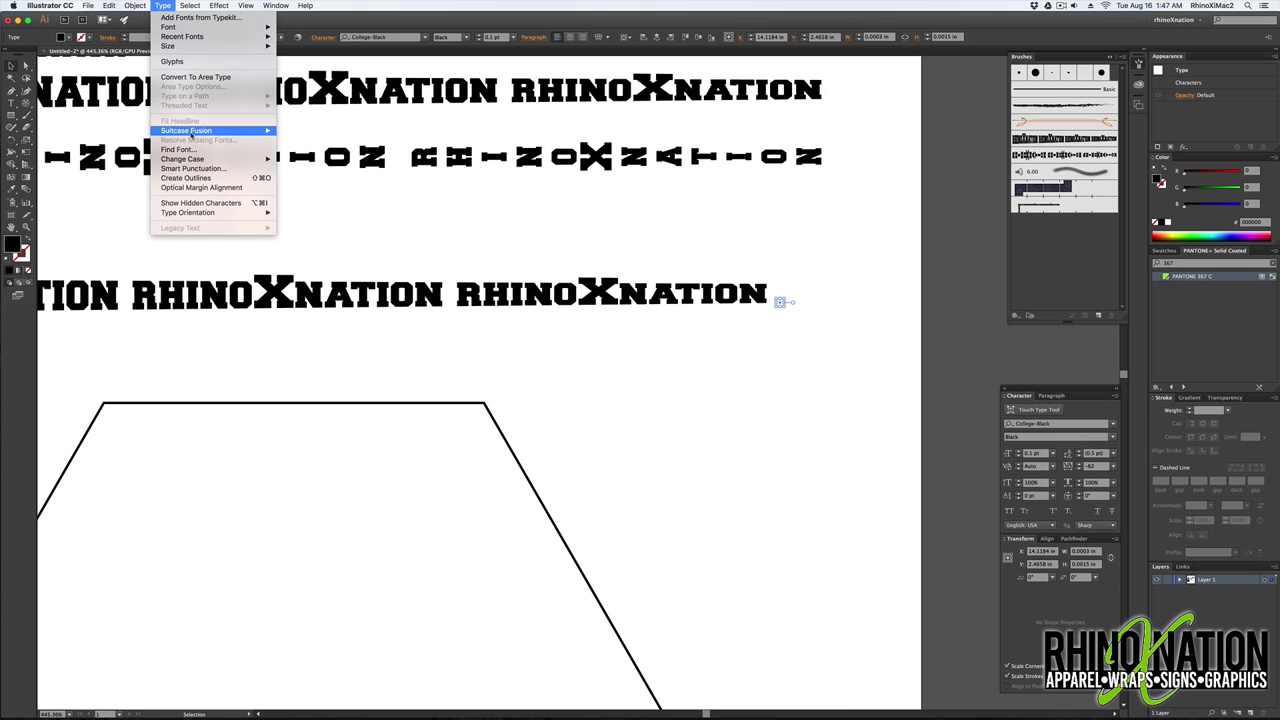
left_click(190, 178)
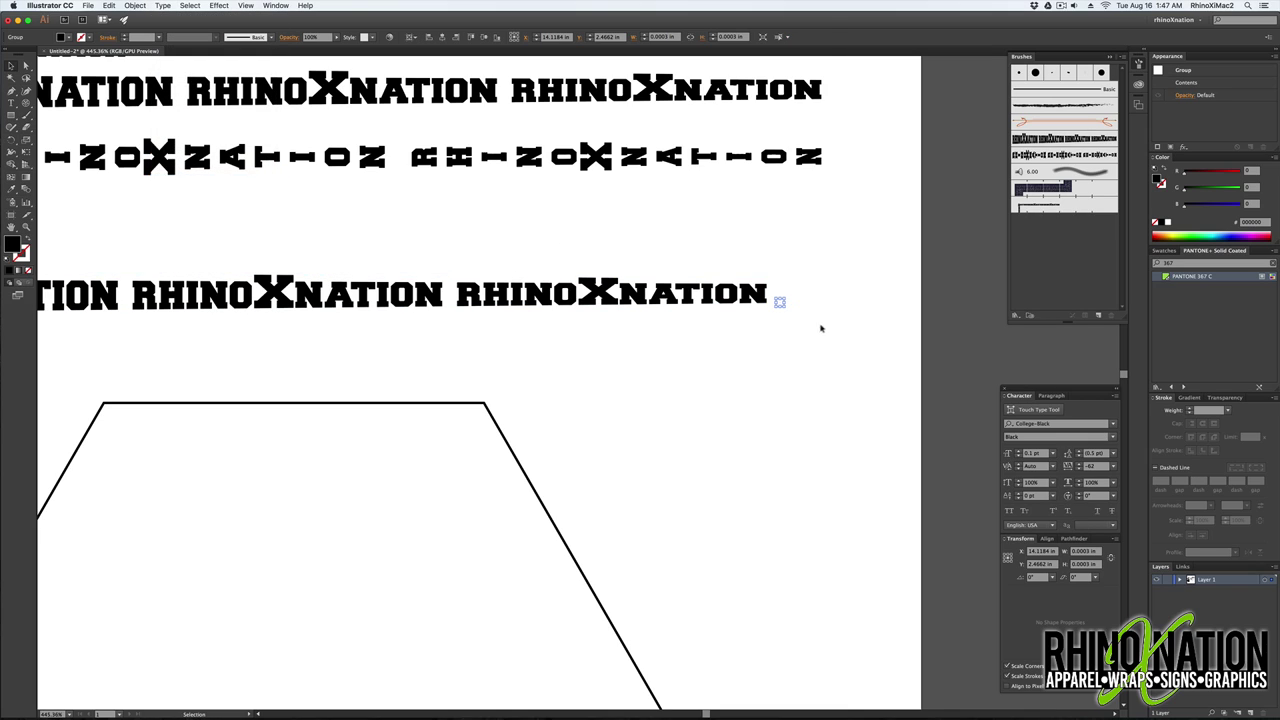
- Group the outlined period with the copied rhinoXnation text strip
left_click_drag(820, 328, 722, 278)
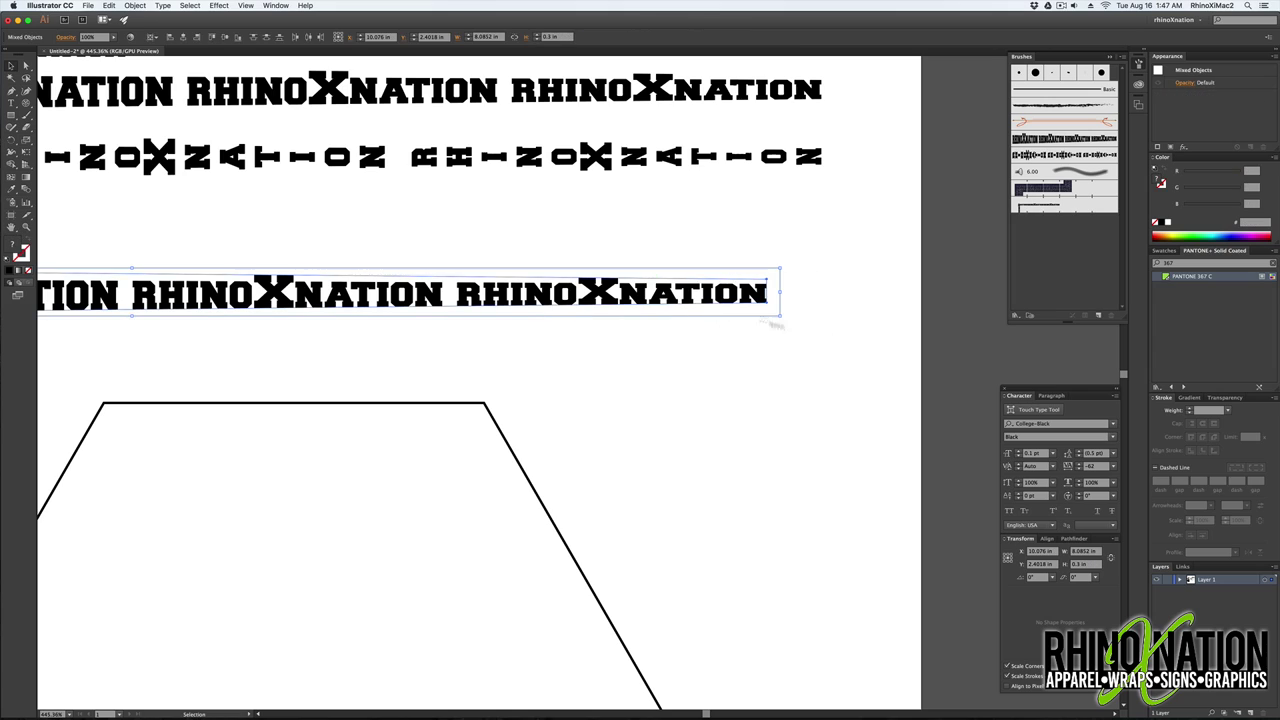
left_click(136, 6)
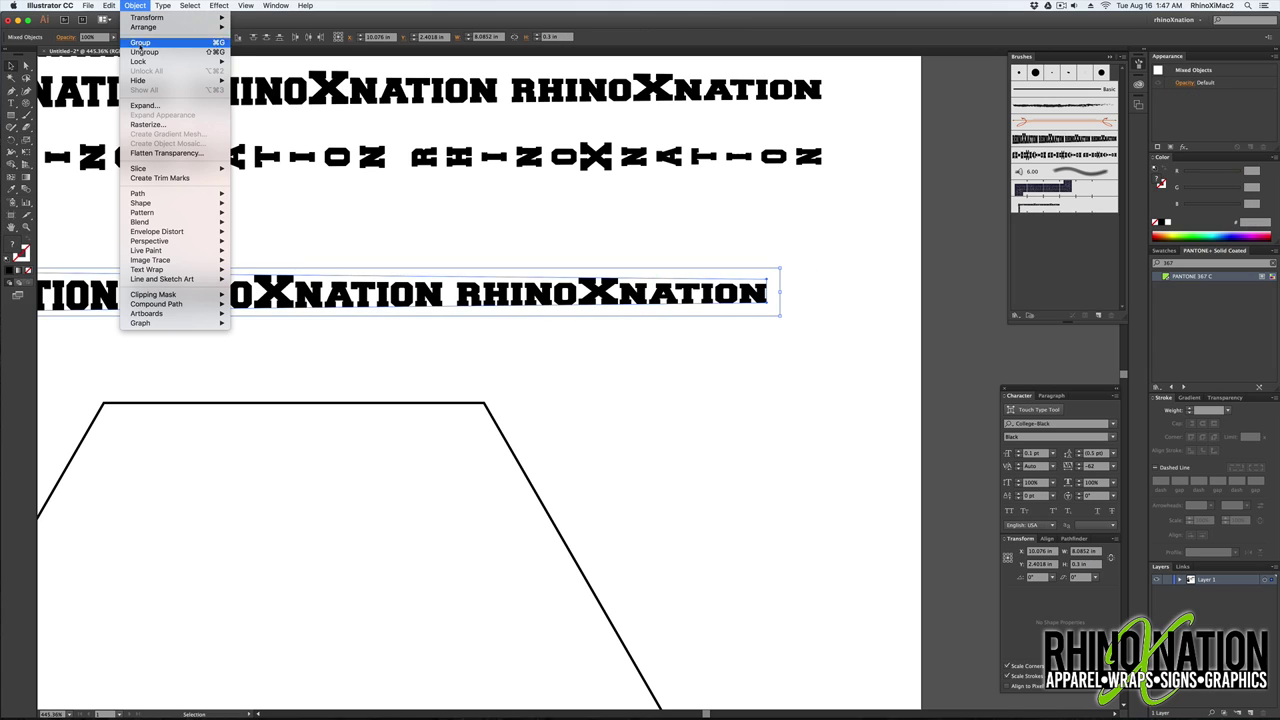
left_click(150, 44)
- Create an art brush named rhinoXnationH2 from the grouped strip, with the Tints and Shades colorization method
mouse_move(734, 297)
left_mouse_down()
mouse_move(800, 306)
mouse_move(1042, 264)
left_mouse_up()
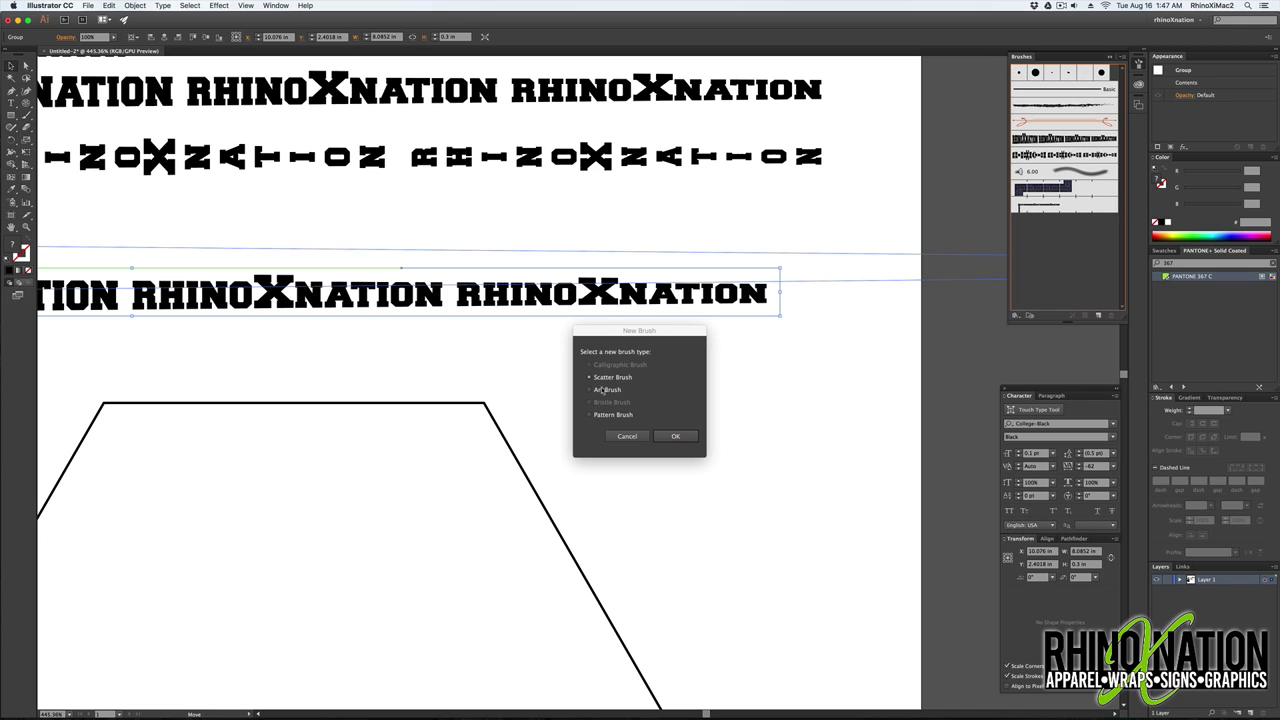
left_click(590, 390)
left_click(676, 437)
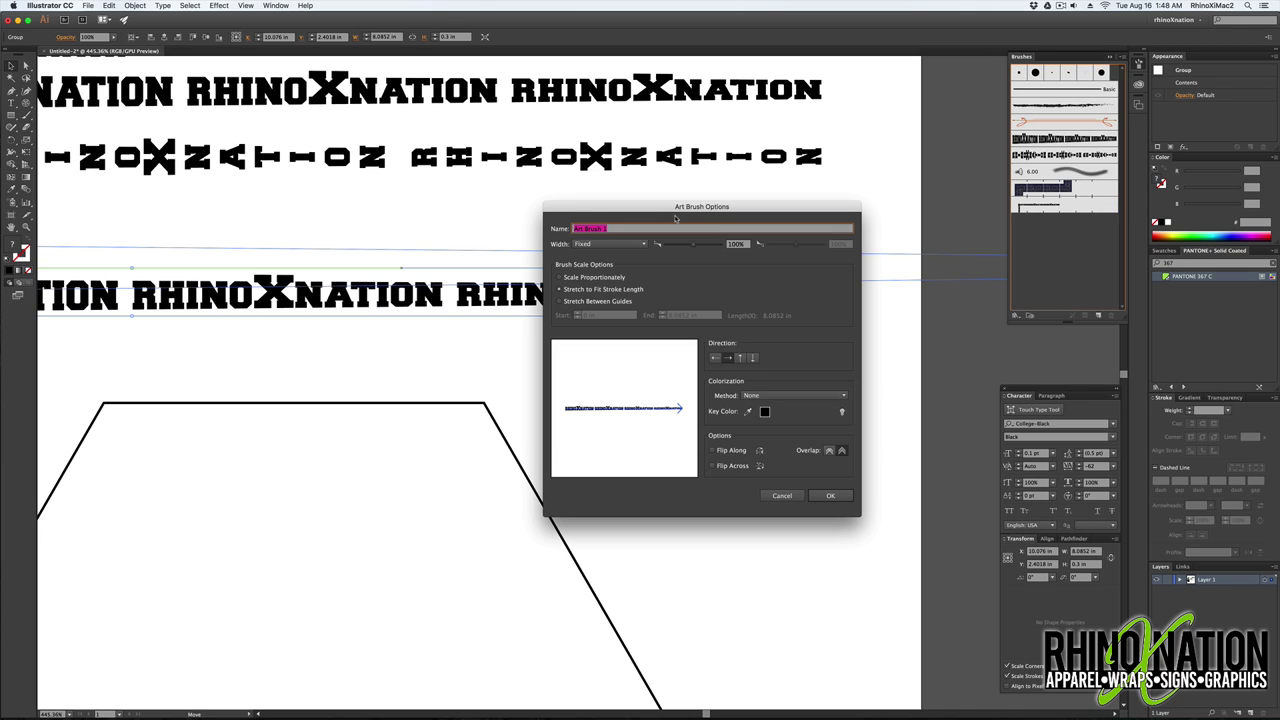
type("rhinoXnationH2")
left_click(790, 395)
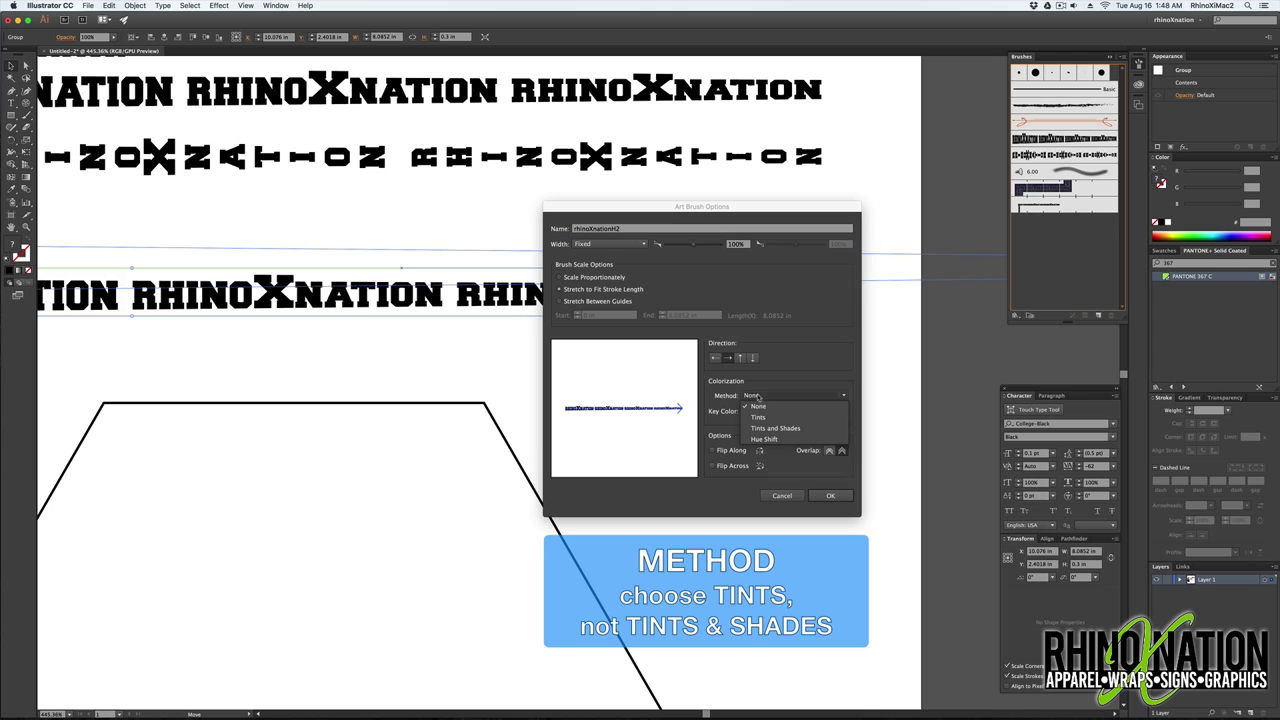
left_click(770, 428)
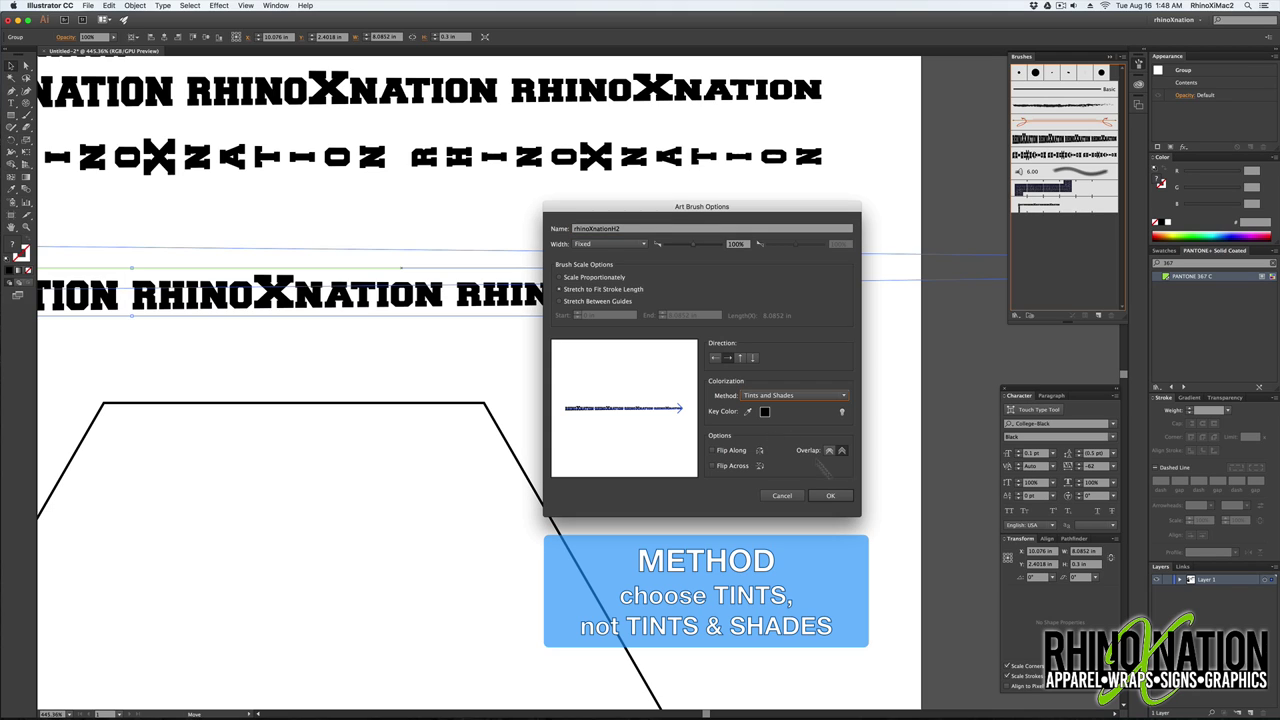
left_click(830, 496)
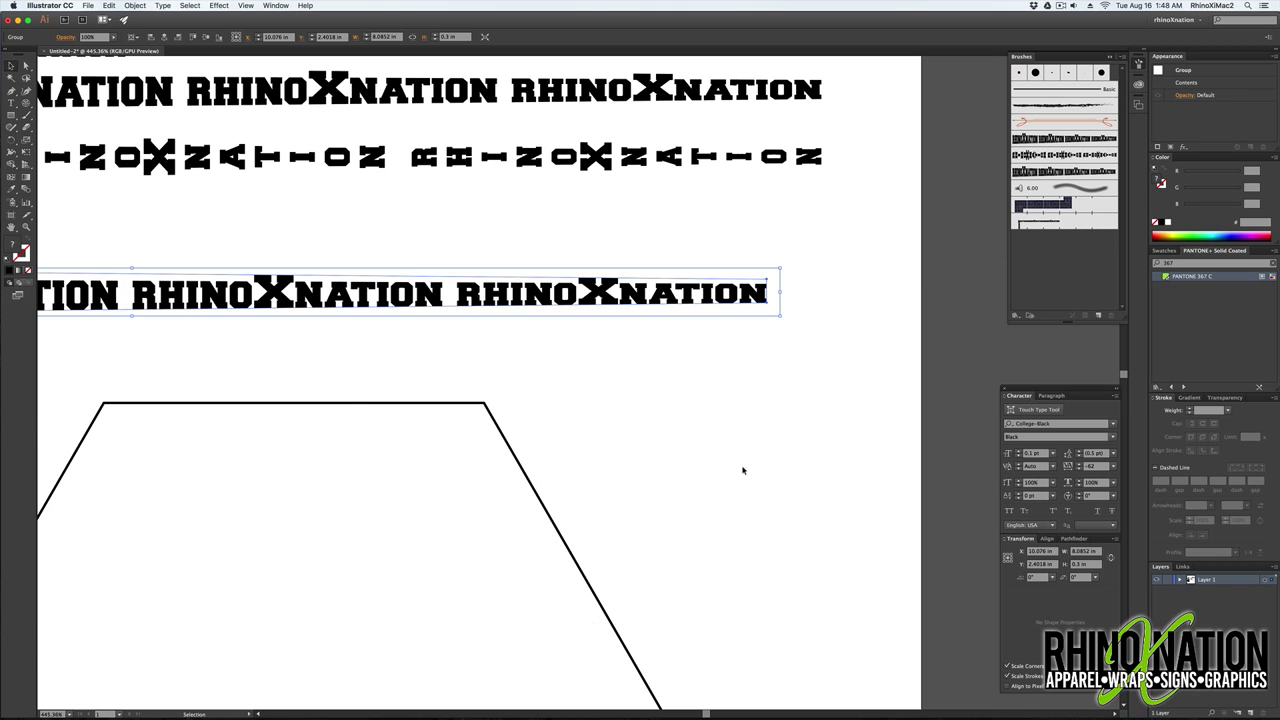
- Apply the rhinoXnationH2 art brush to the circle and deselect it
key("super+minus")
key("super+minus")
key("super+minus")
left_click_drag(571, 494, 880, 388)
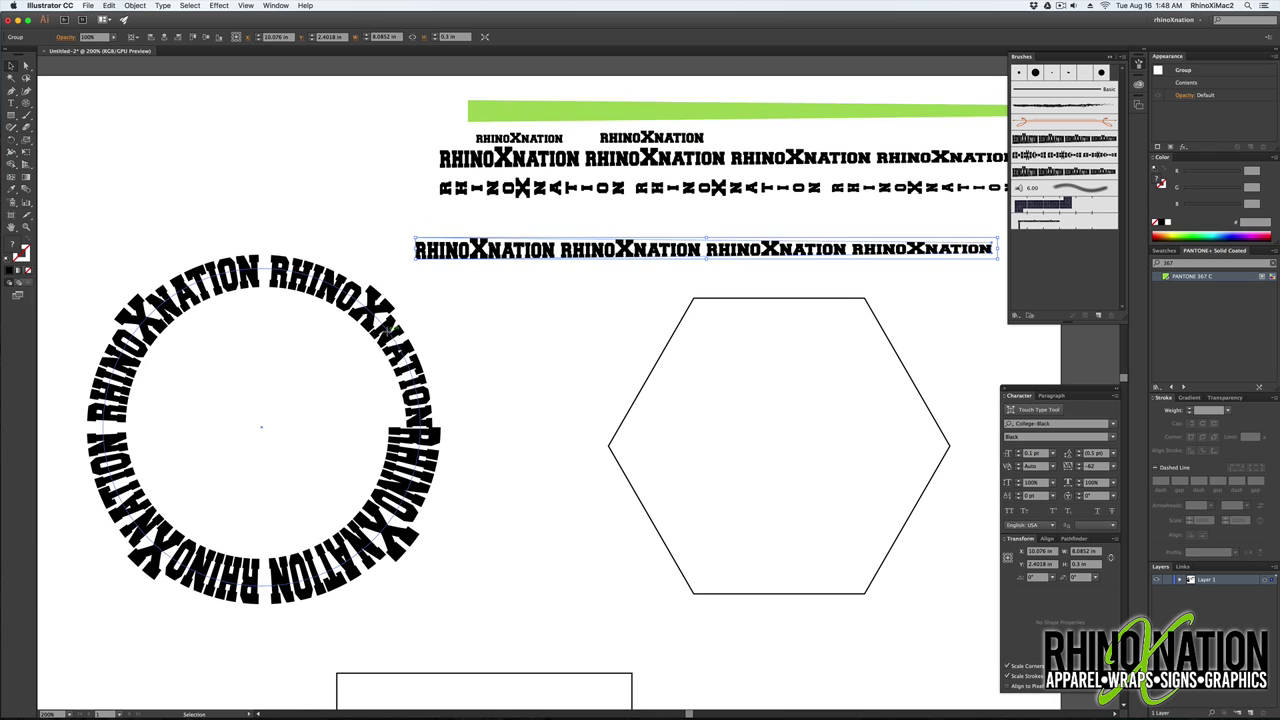
left_click(391, 327)
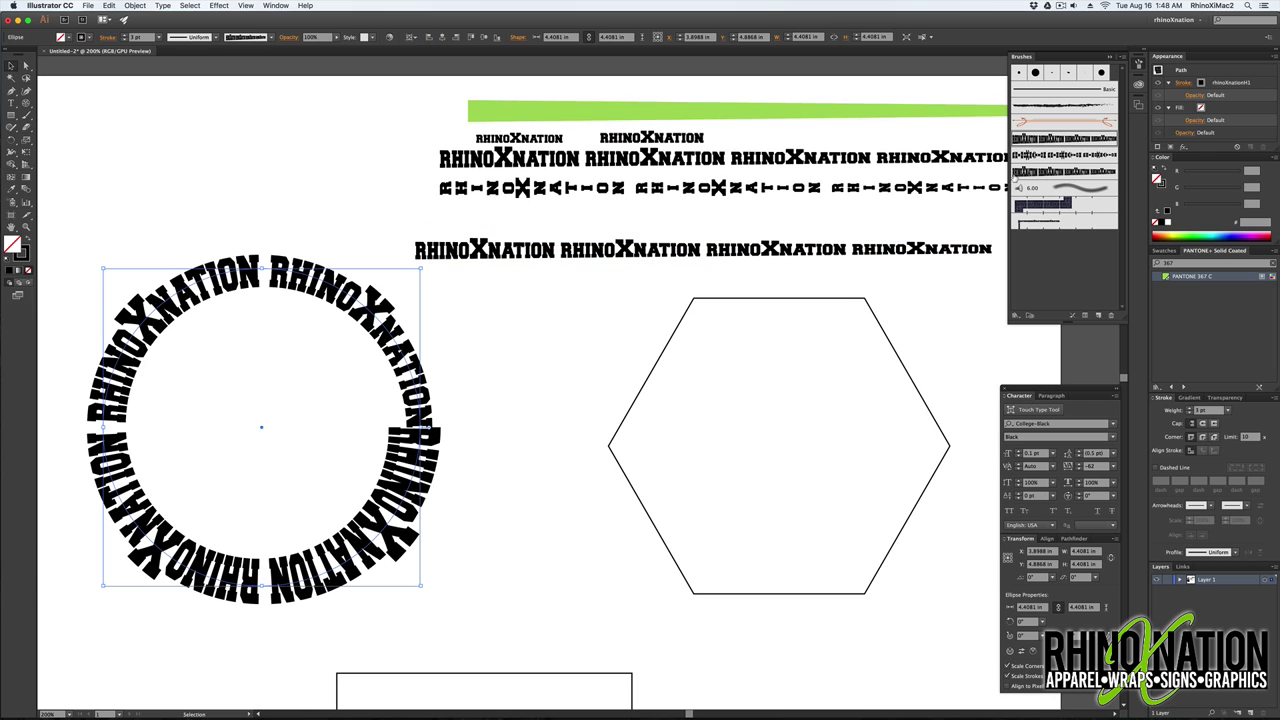
left_click(1062, 172)
key("super+shift+a")
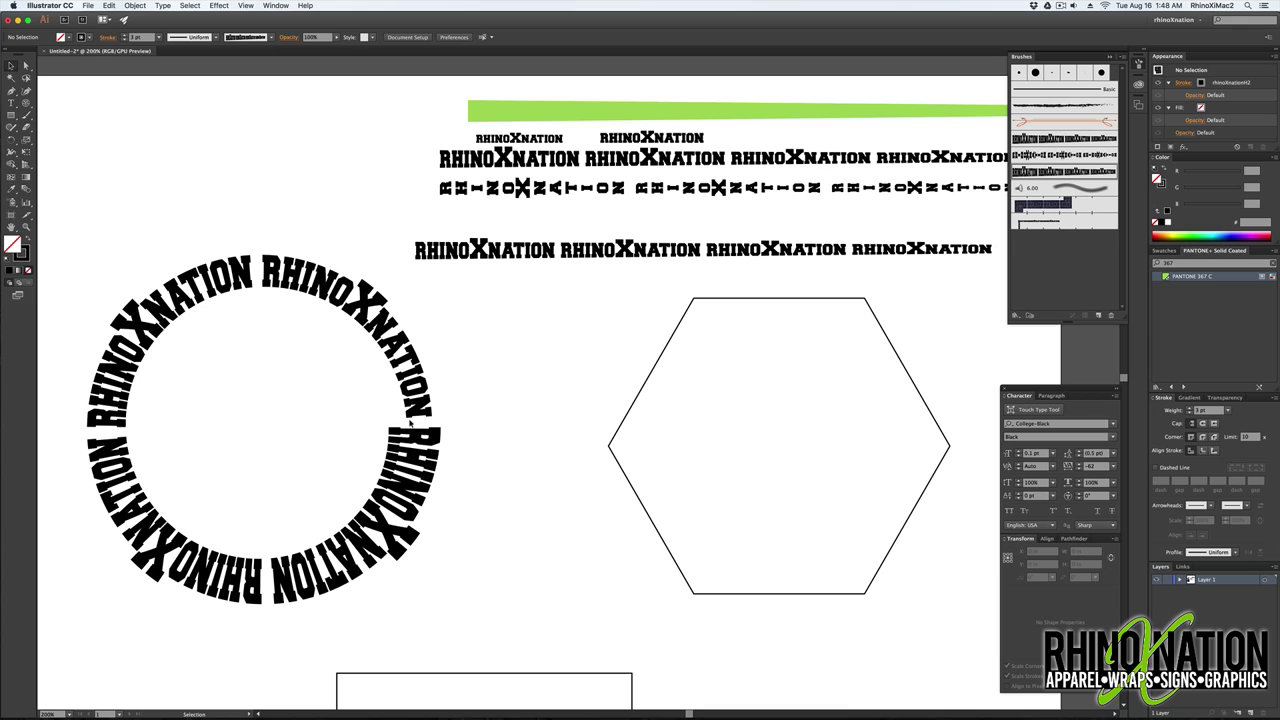
- Examine the tiny period in the gap where the text's start and end meet on the circle
key("z")
left_click_drag(420, 424, 540, 594)
left_click_drag(469, 669, 477, 420)
left_click_drag(321, 362, 450, 414)
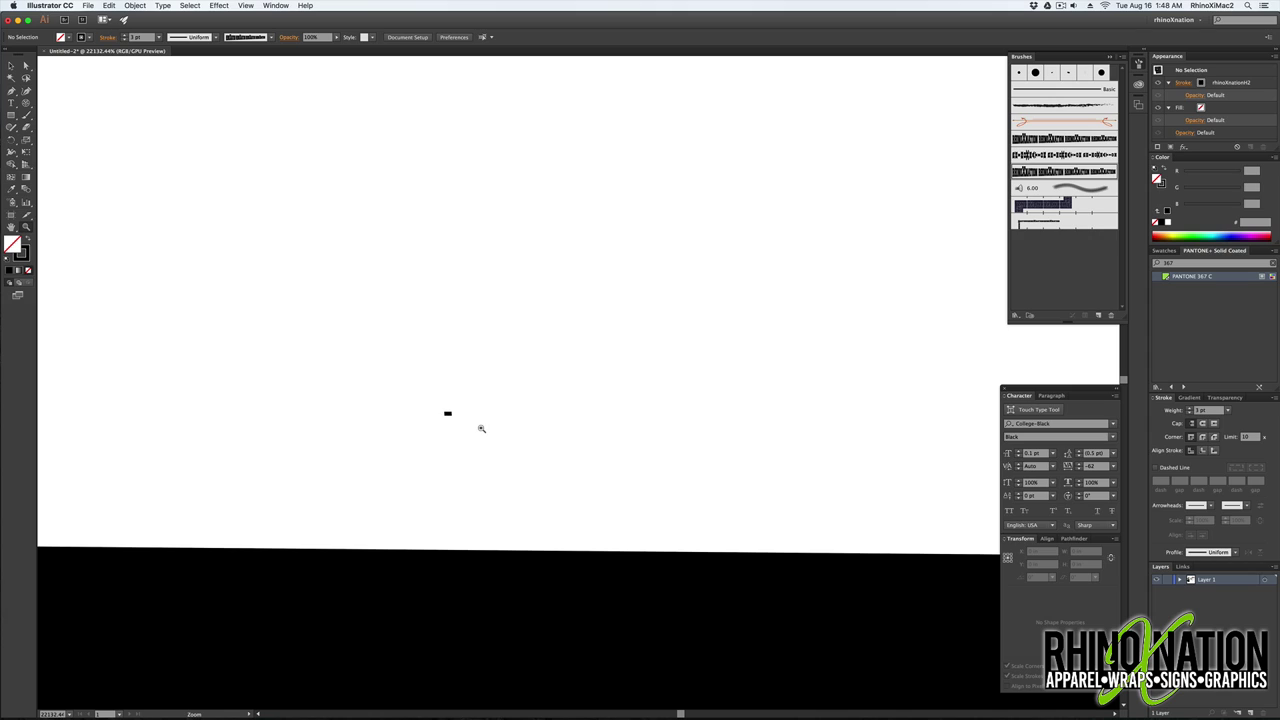
scroll(481, 428, "down", 1)
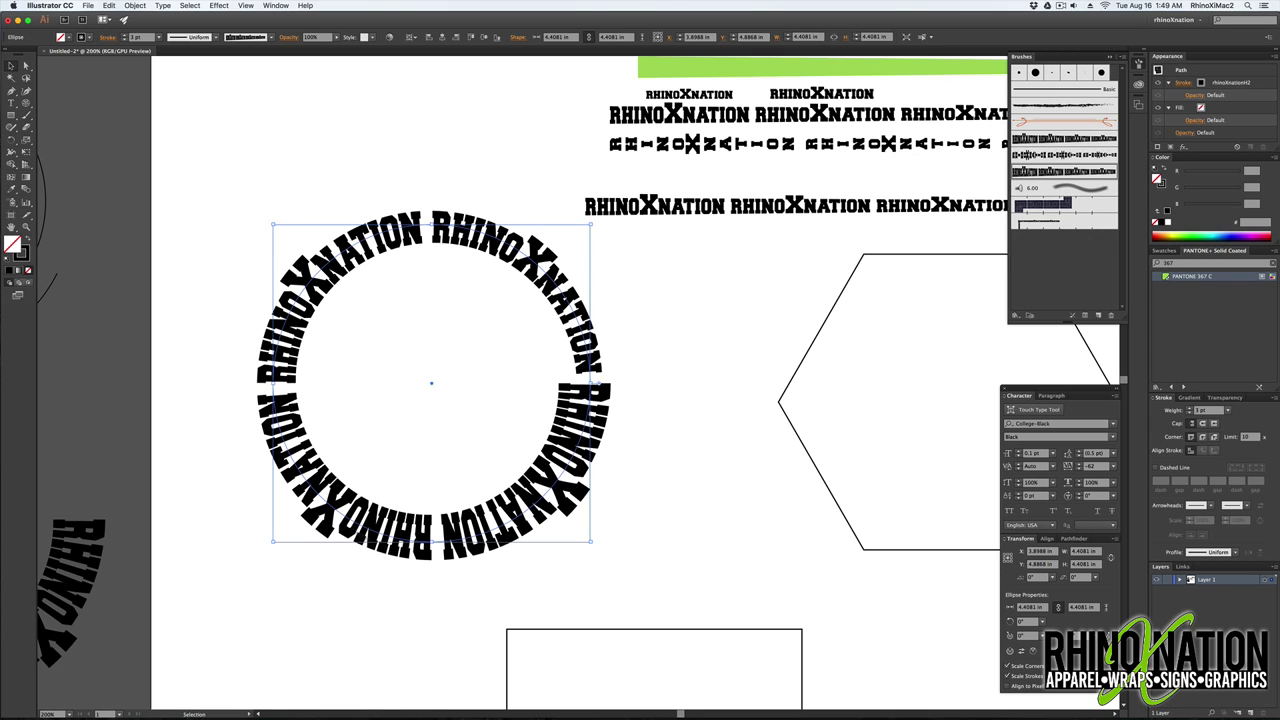
- Expand the appearance of the brushed circle and ungroup the resulting artwork
left_click(134, 6)
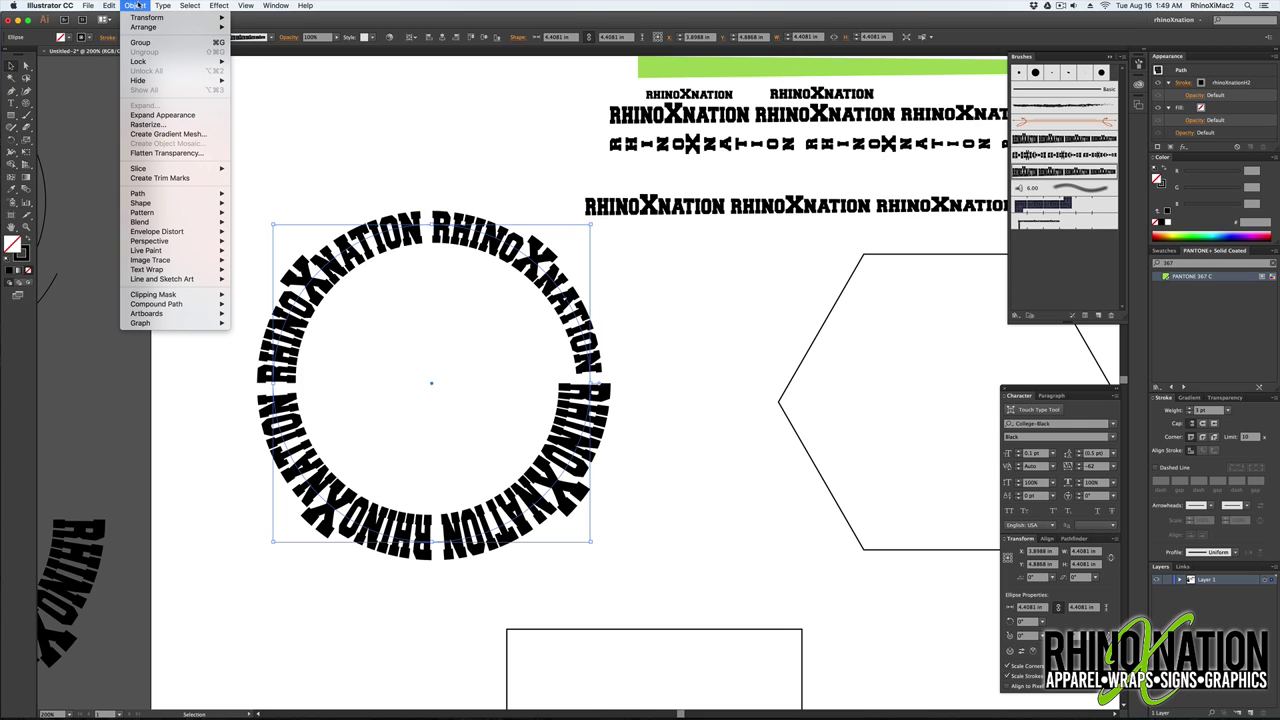
left_click(150, 117)
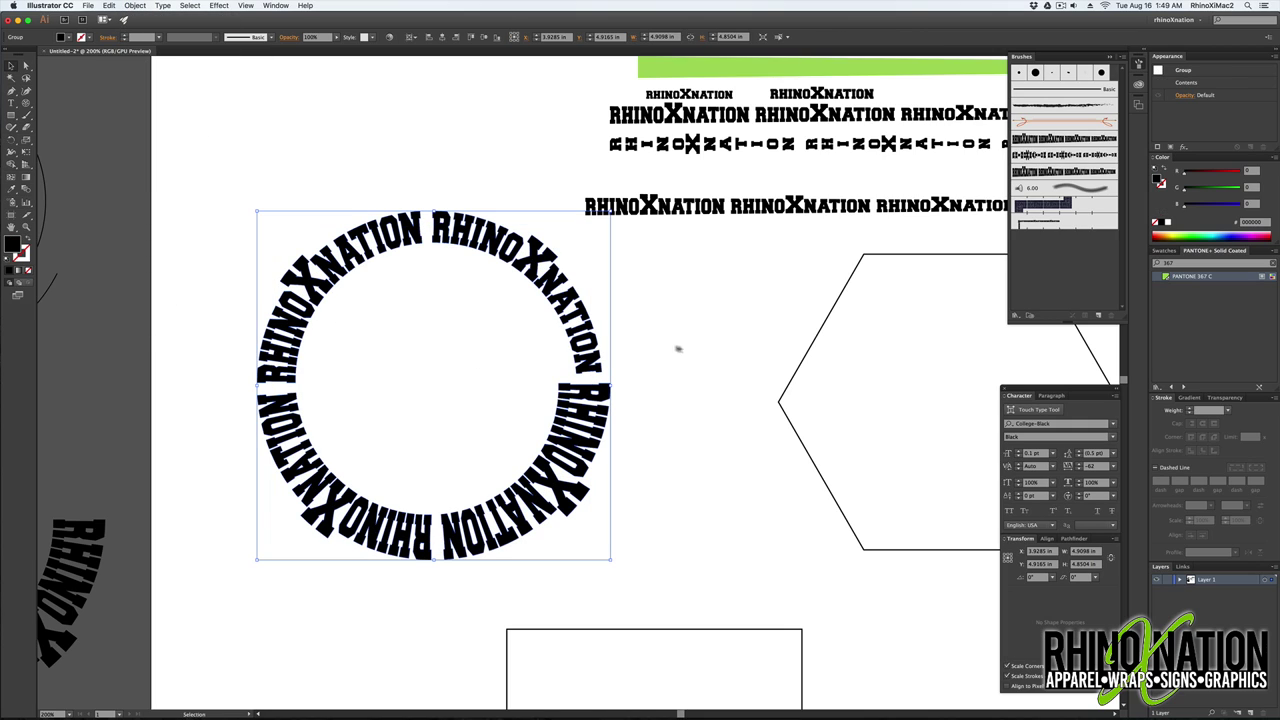
left_click(678, 349)
left_click(568, 384)
left_click(134, 6)
left_click(140, 52)
- Delete the tiny period from the gap in the circle's text
left_click(678, 404)
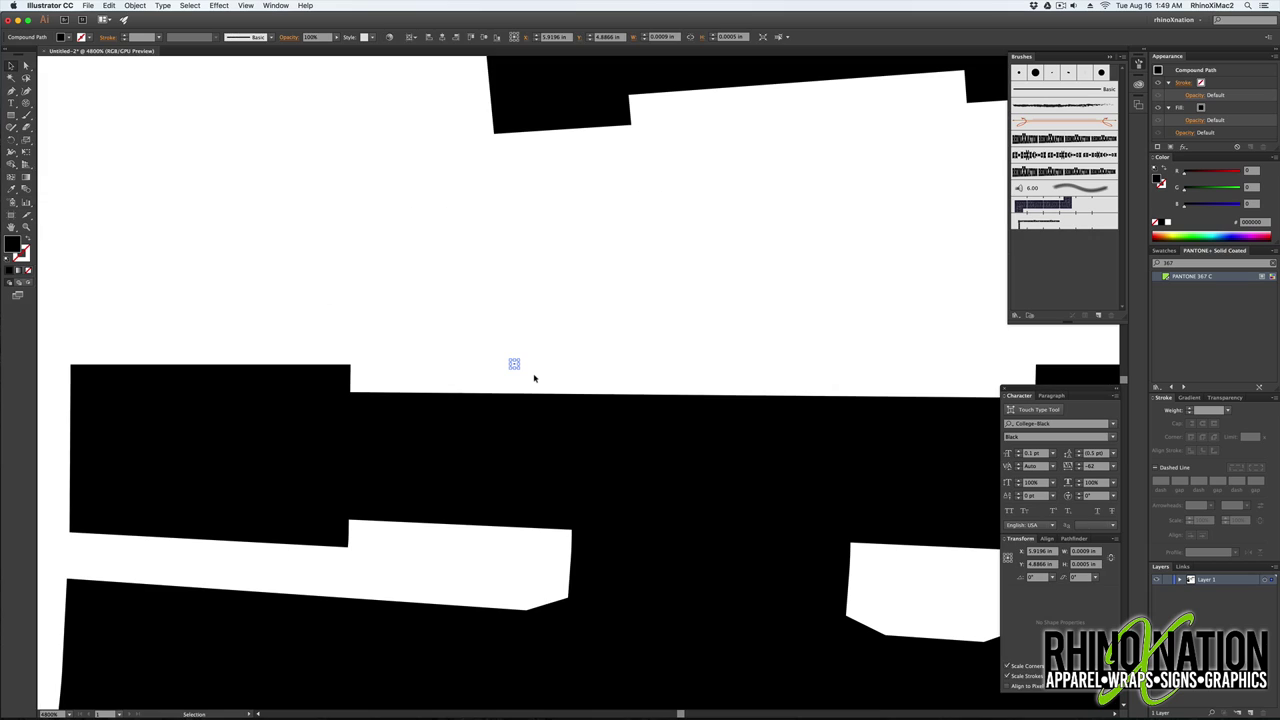
left_click(534, 377)
scroll(534, 378, "down", 10)
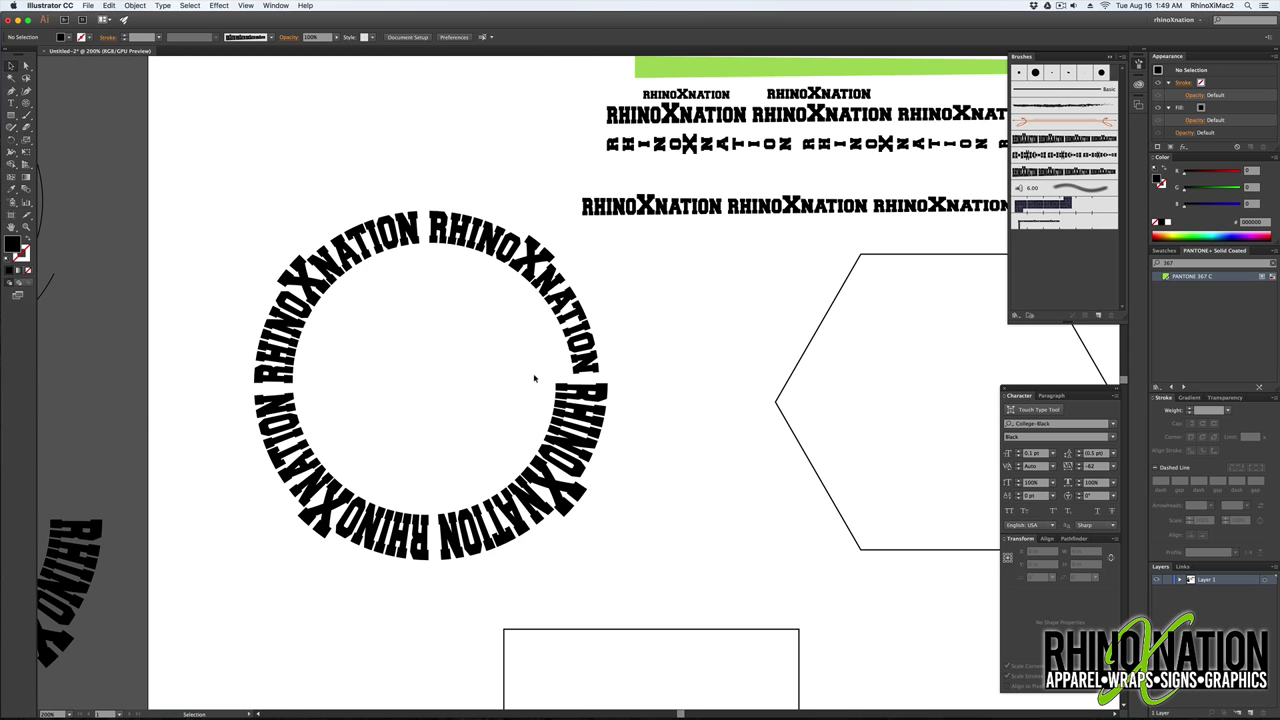
- Apply the rhinoXnationH2 art brush to the hexagon and round its corners to a radius of about 1.3 in
scroll(534, 378, "down", 2)
left_click(772, 345)
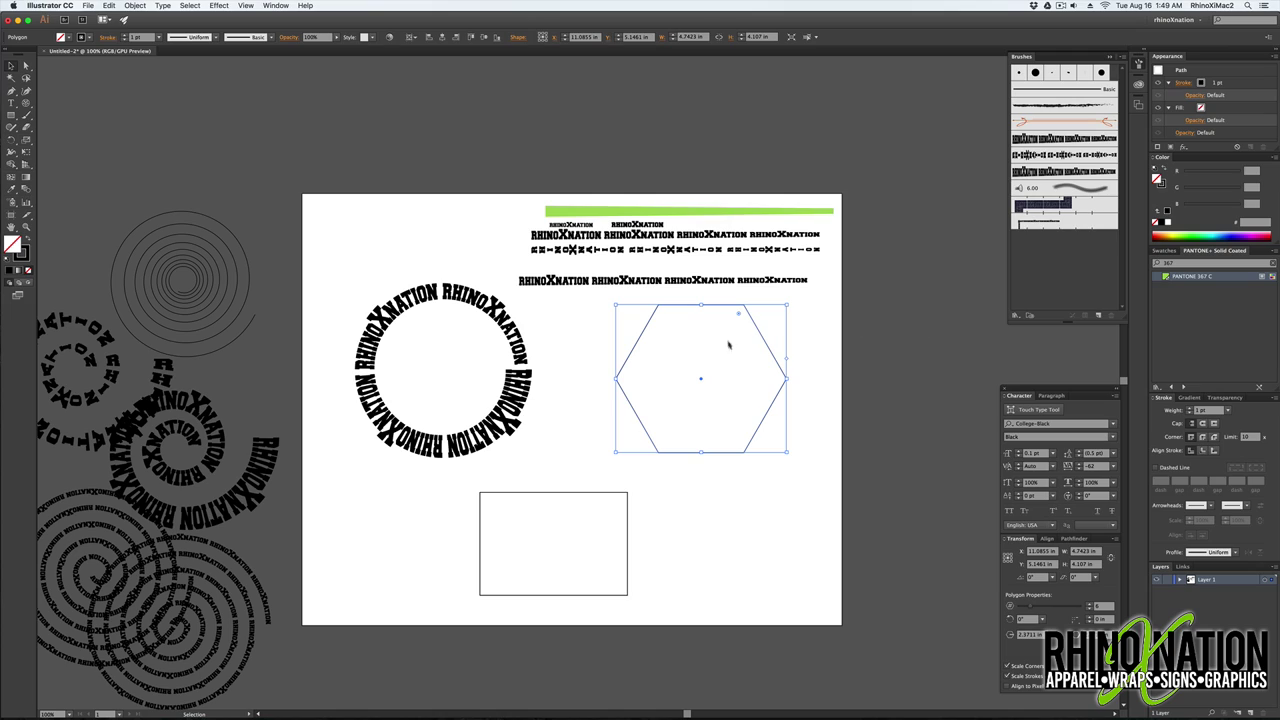
left_click(1048, 172)
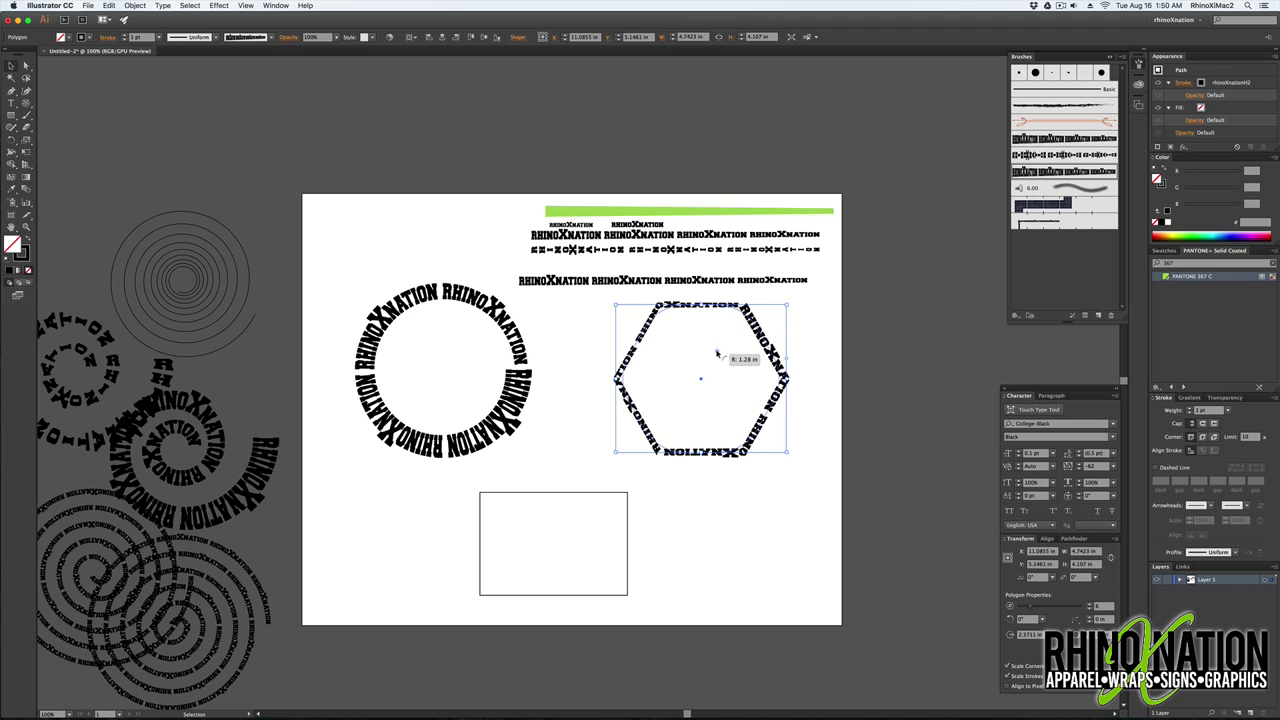
left_click_drag(714, 355, 708, 355)
left_click(790, 490)
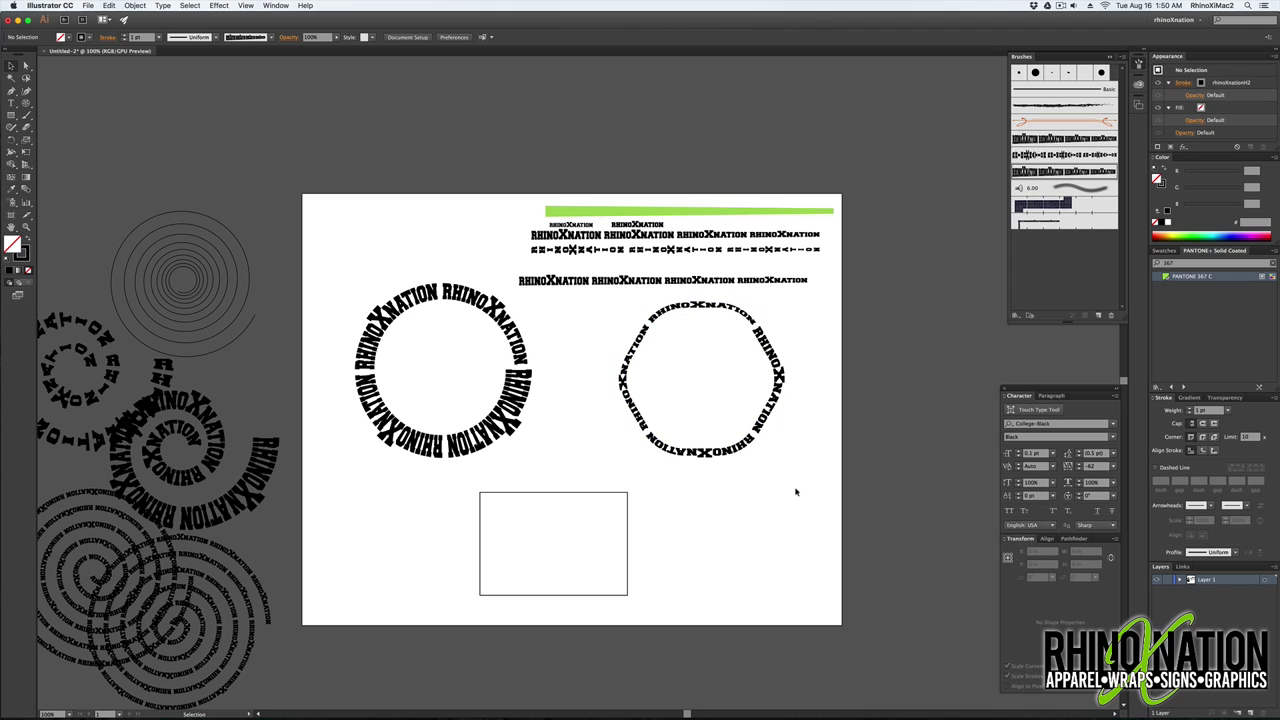
- Apply the rhinoXnationH2 art brush to the rectangle and round its corners to a radius of about 0.53 in
left_click(627, 496)
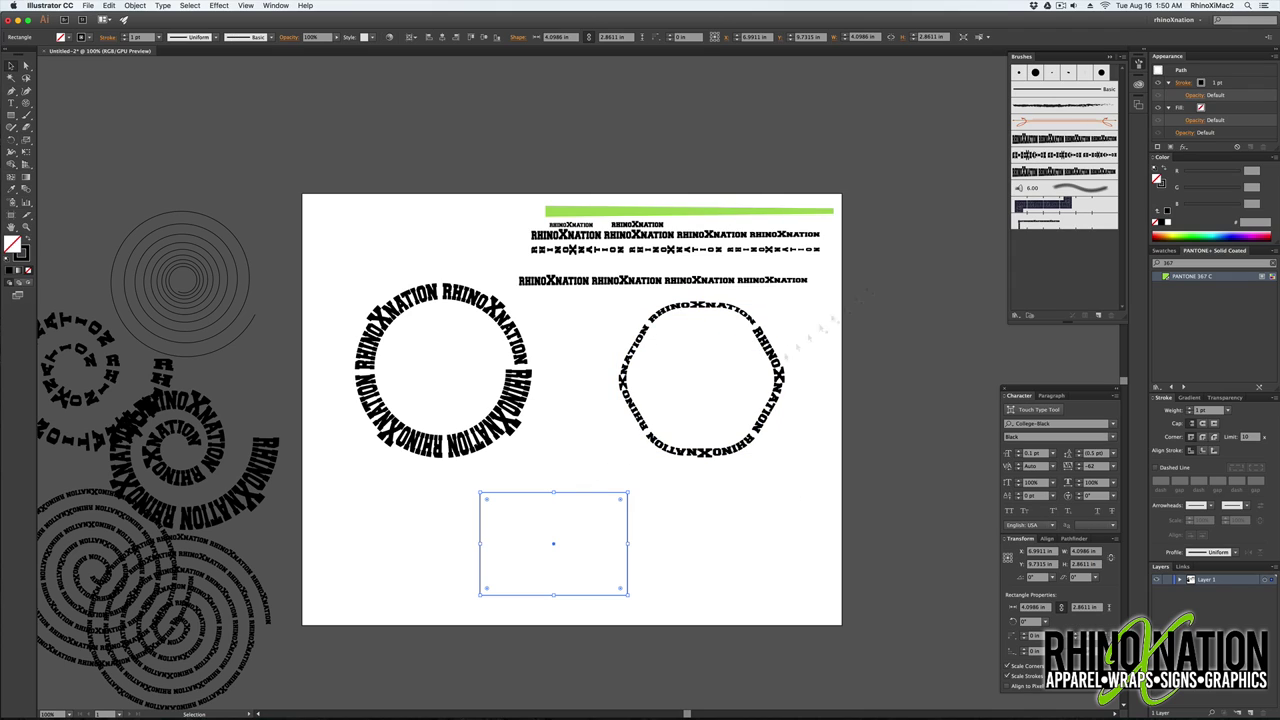
left_click(1077, 171)
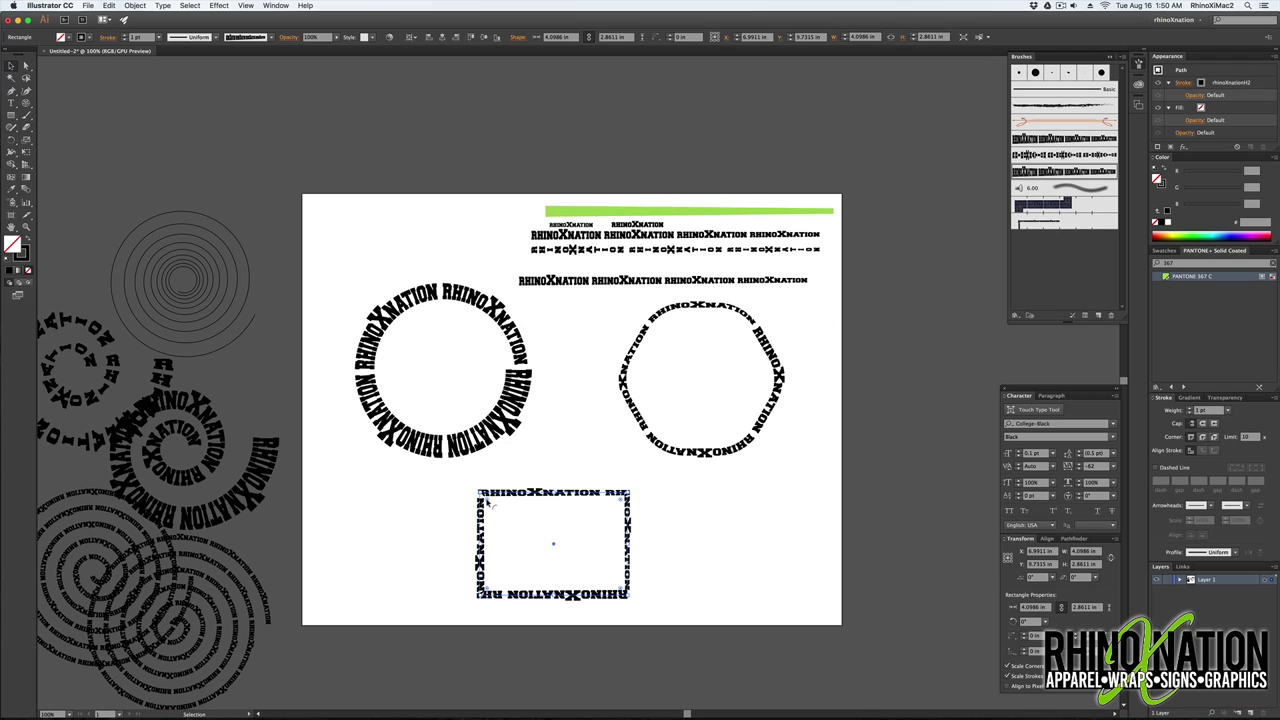
left_click_drag(487, 503, 513, 517)
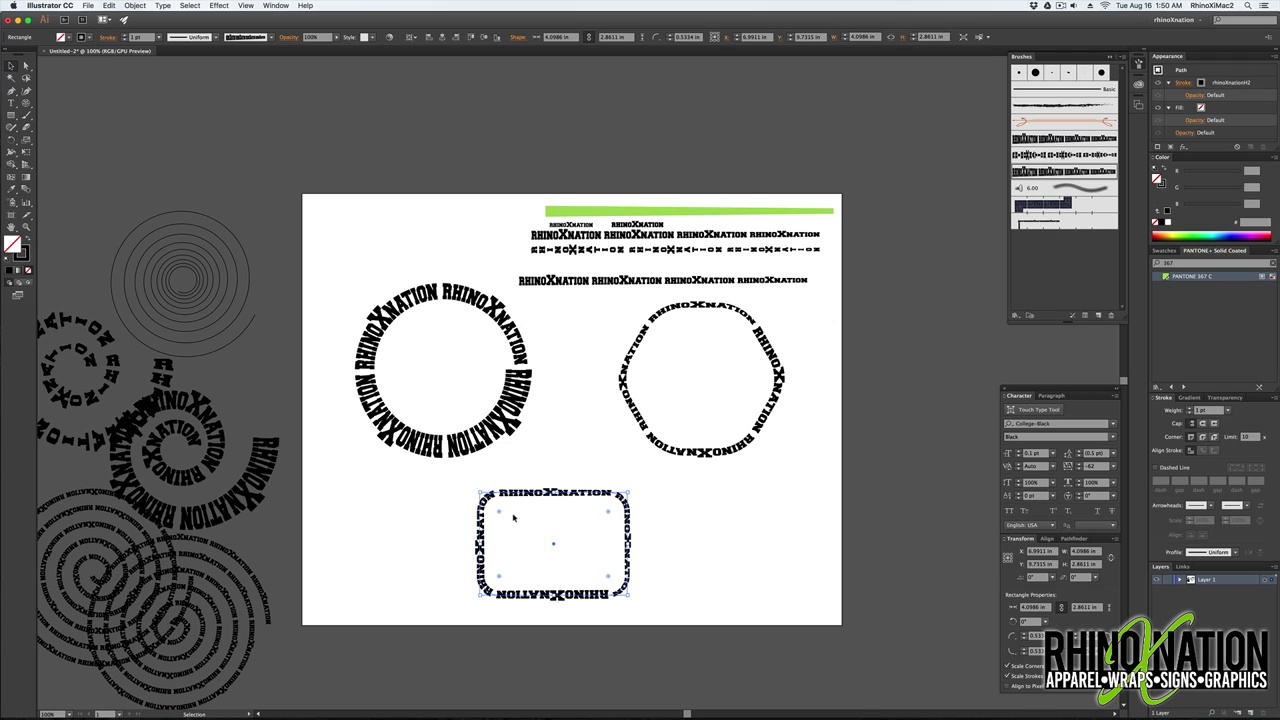
left_click(680, 567)
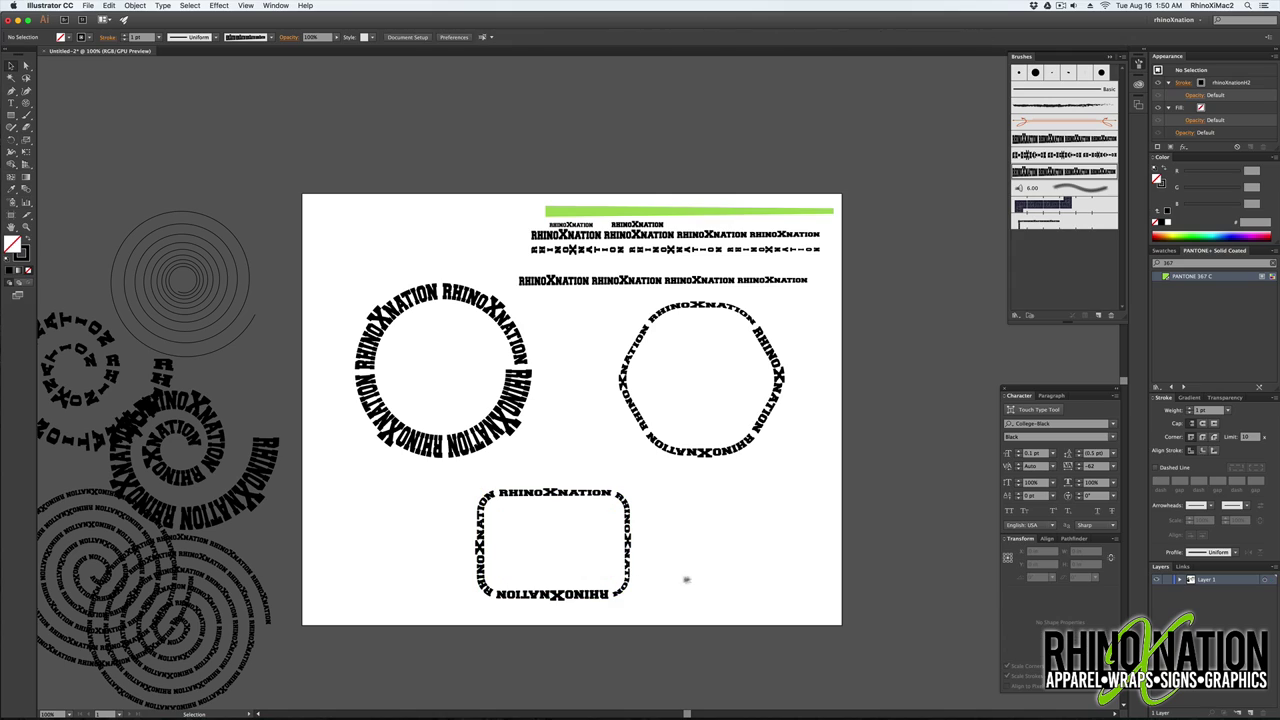
- Switch the rounded rectangle and the rounded hexagon to the rhinoXnationP1 pattern brush
left_click(601, 486)
left_click(1047, 224)
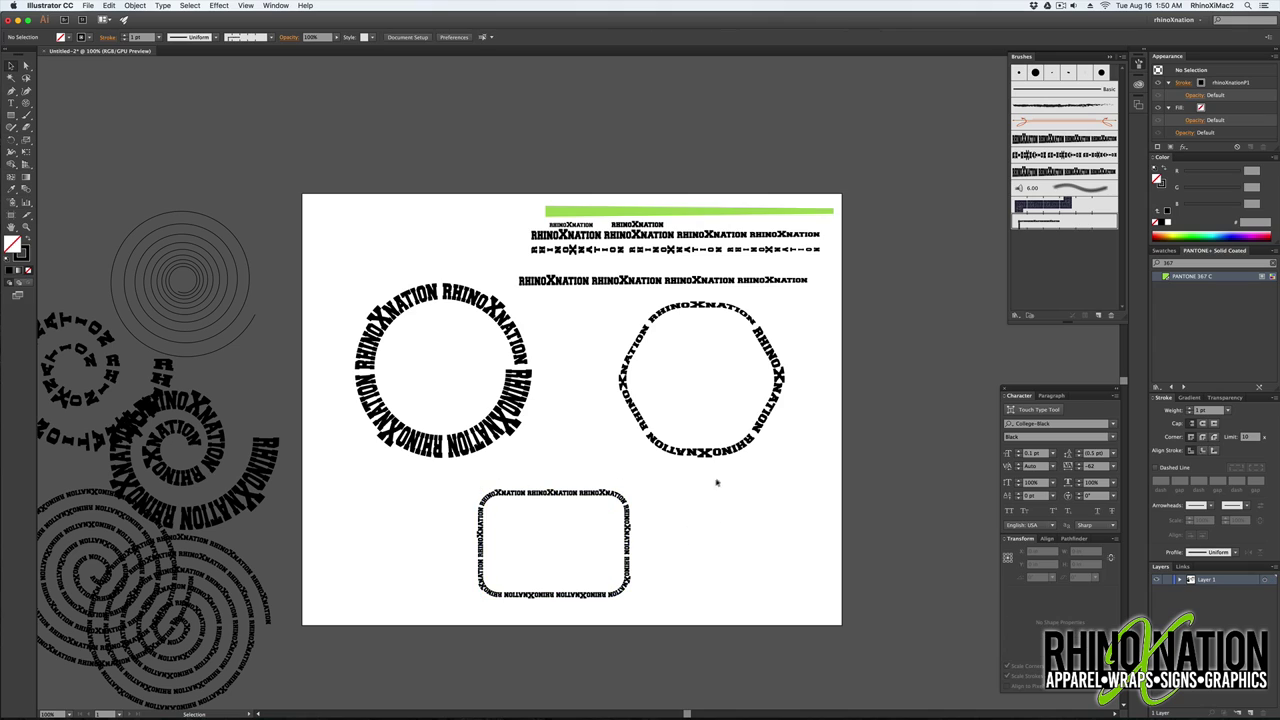
left_click(700, 452)
left_click(1081, 222)
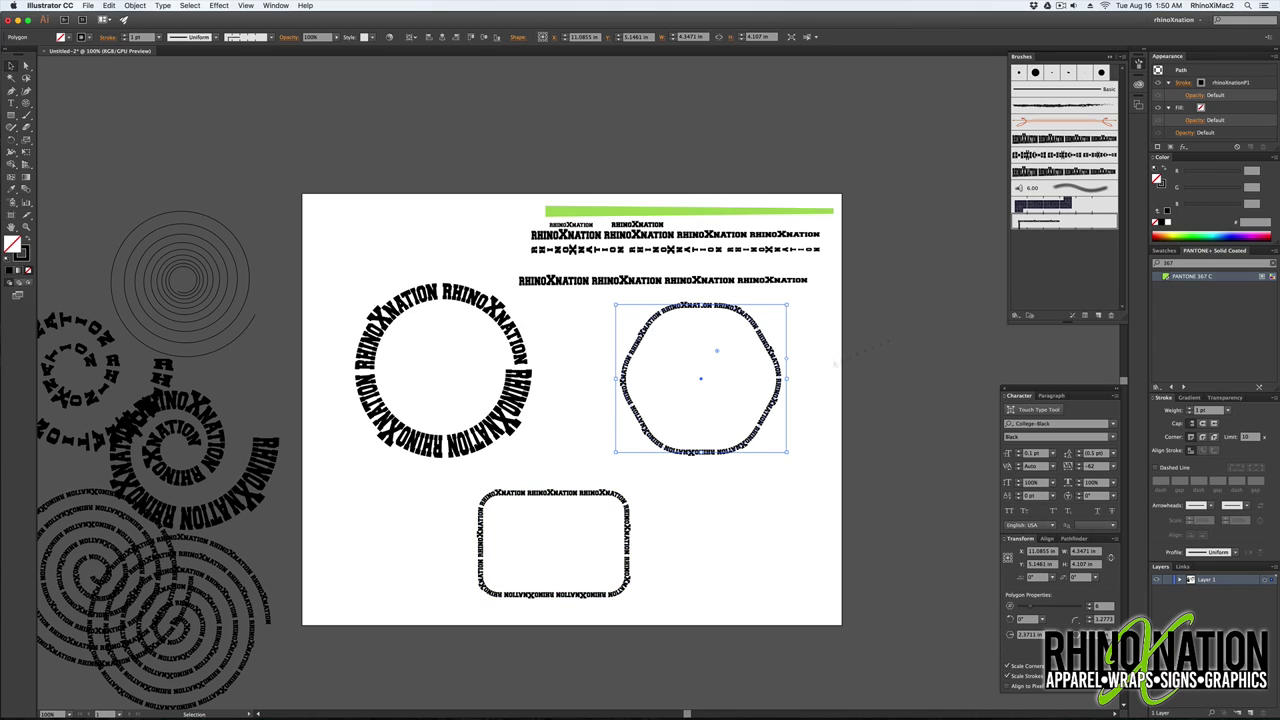
- Draw a circle about 4.28 in wide below the hexagon, apply the rhinoXnationP1 pattern brush, and move it onto the artboard
left_click(726, 503)
key("l")
left_click_drag(756, 553, 850, 646)
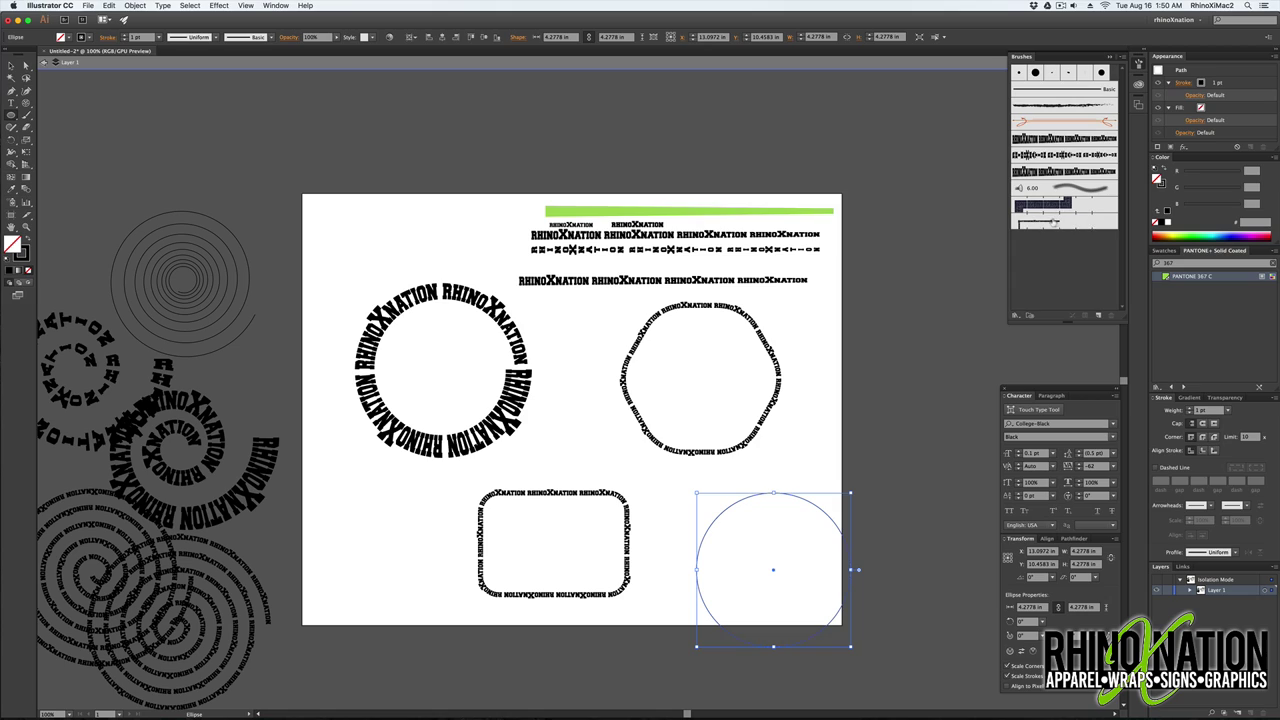
left_click(1053, 163)
left_click(11, 65)
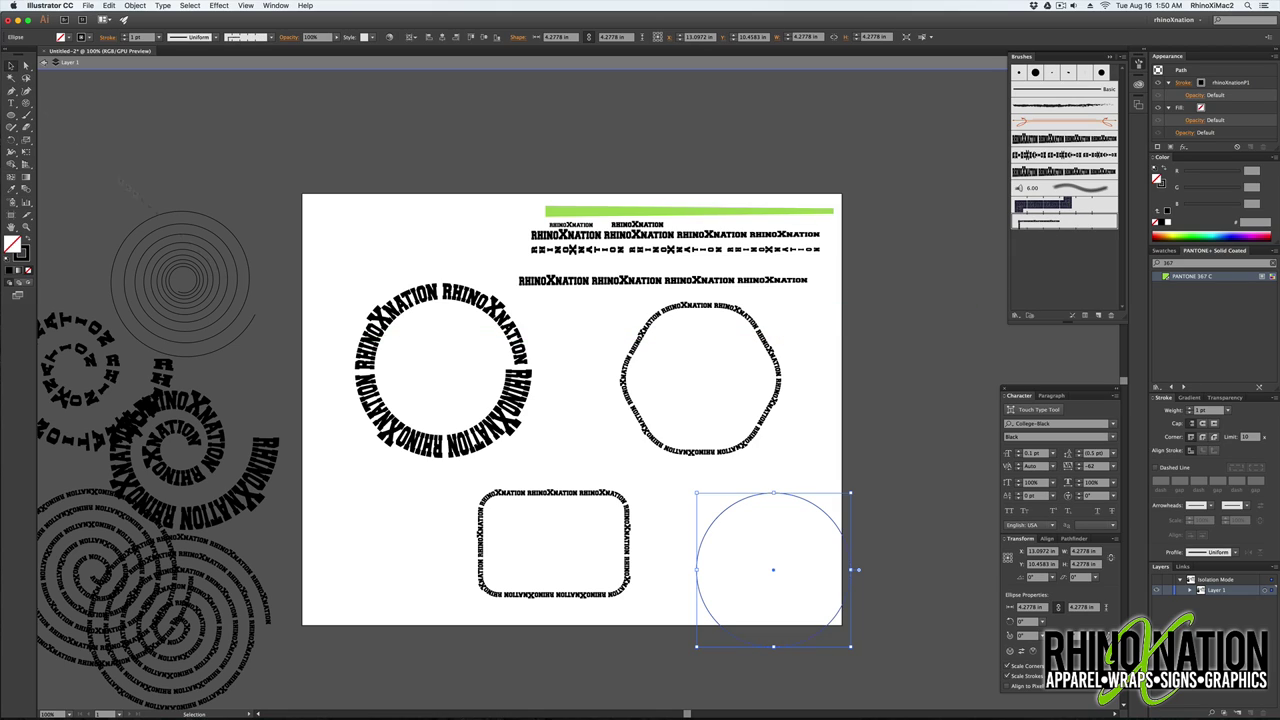
left_click_drag(812, 505, 787, 484)
- Increase the stroke weight of the pattern-brushed circle to 4 pt
left_click(125, 35)
left_click(125, 35)
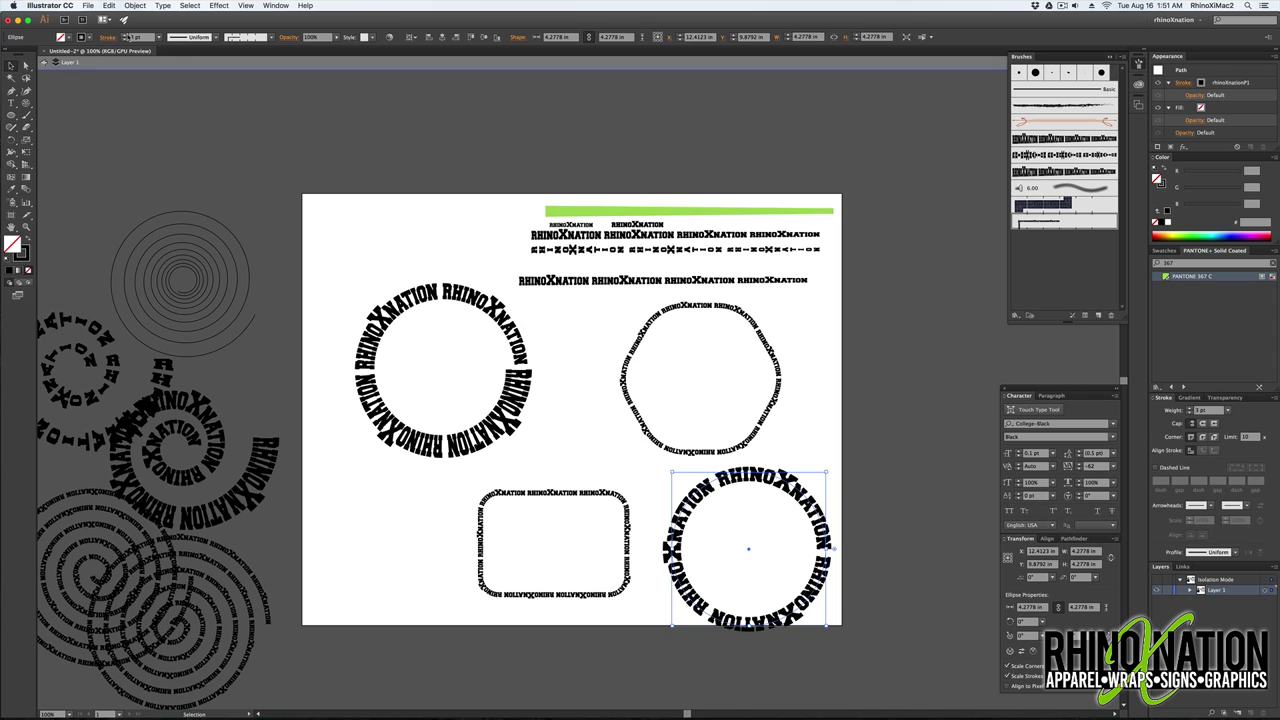
left_click(868, 478)
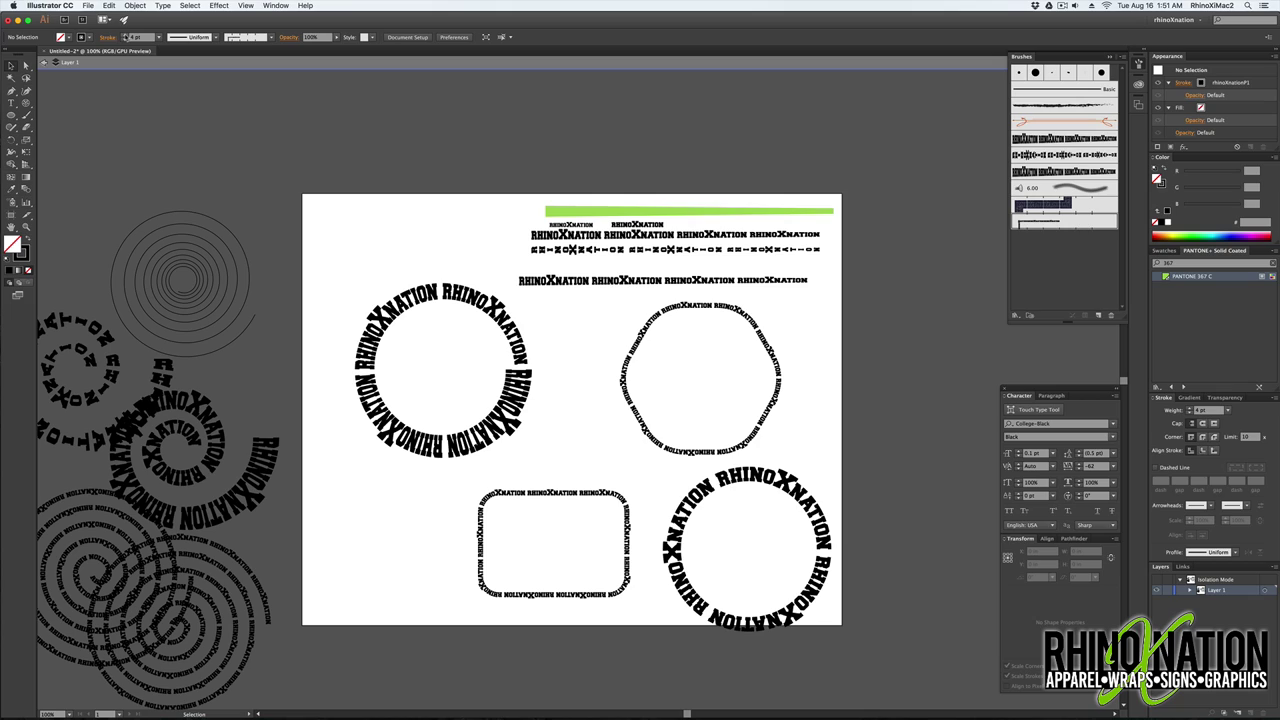
left_click(690, 500)
left_click(125, 35)
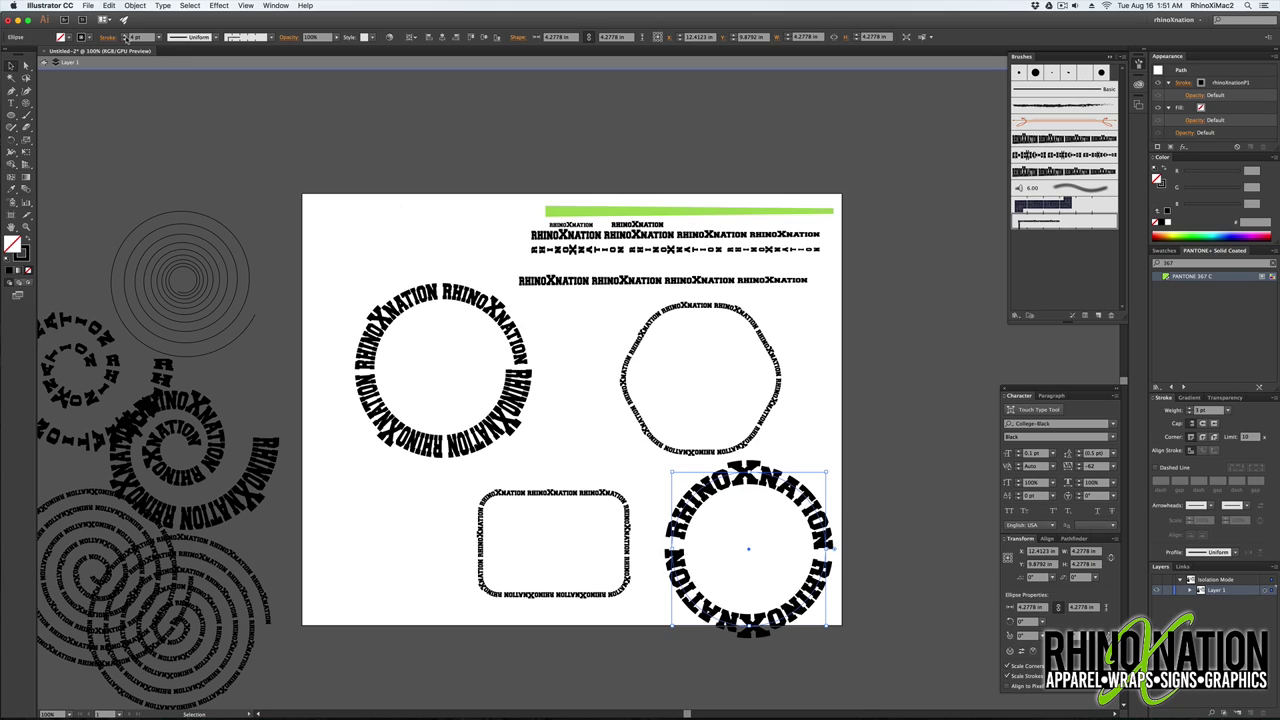
left_click(904, 348)
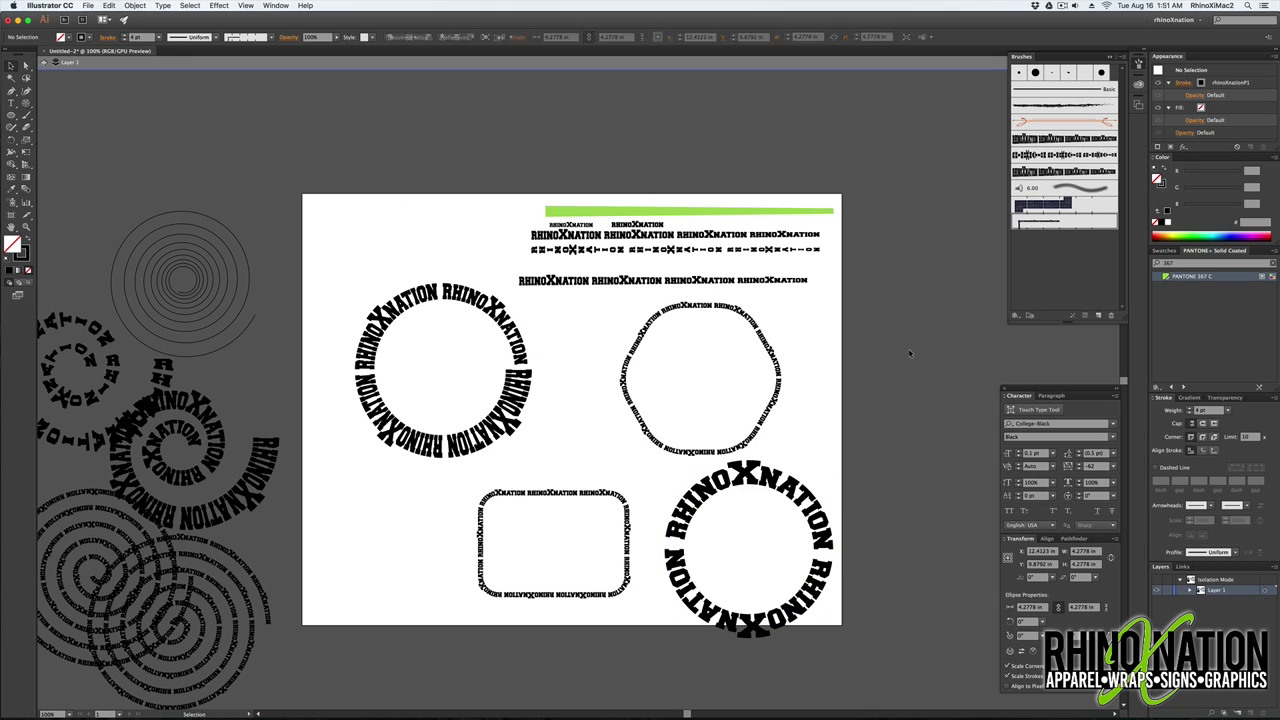
- Set the rounded hexagon's stroke weight to 3 pt and leave isolation mode
left_click(772, 349)
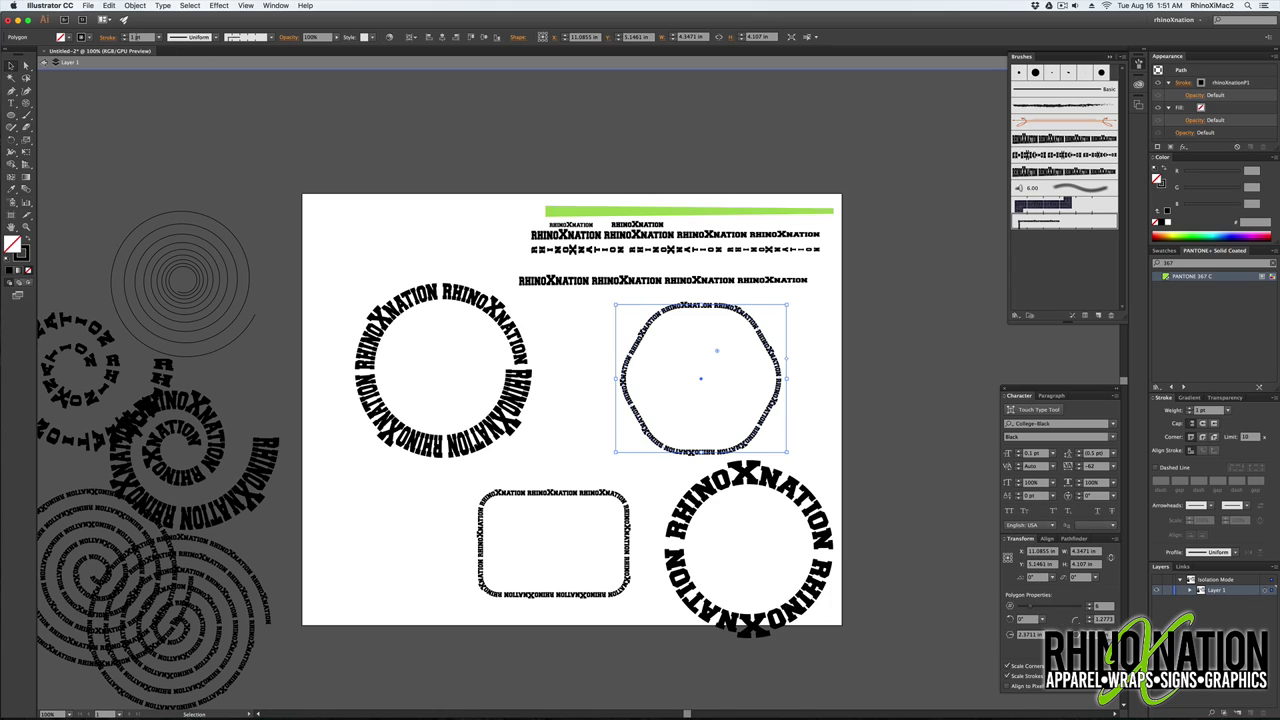
left_click(124, 36)
left_click(124, 36)
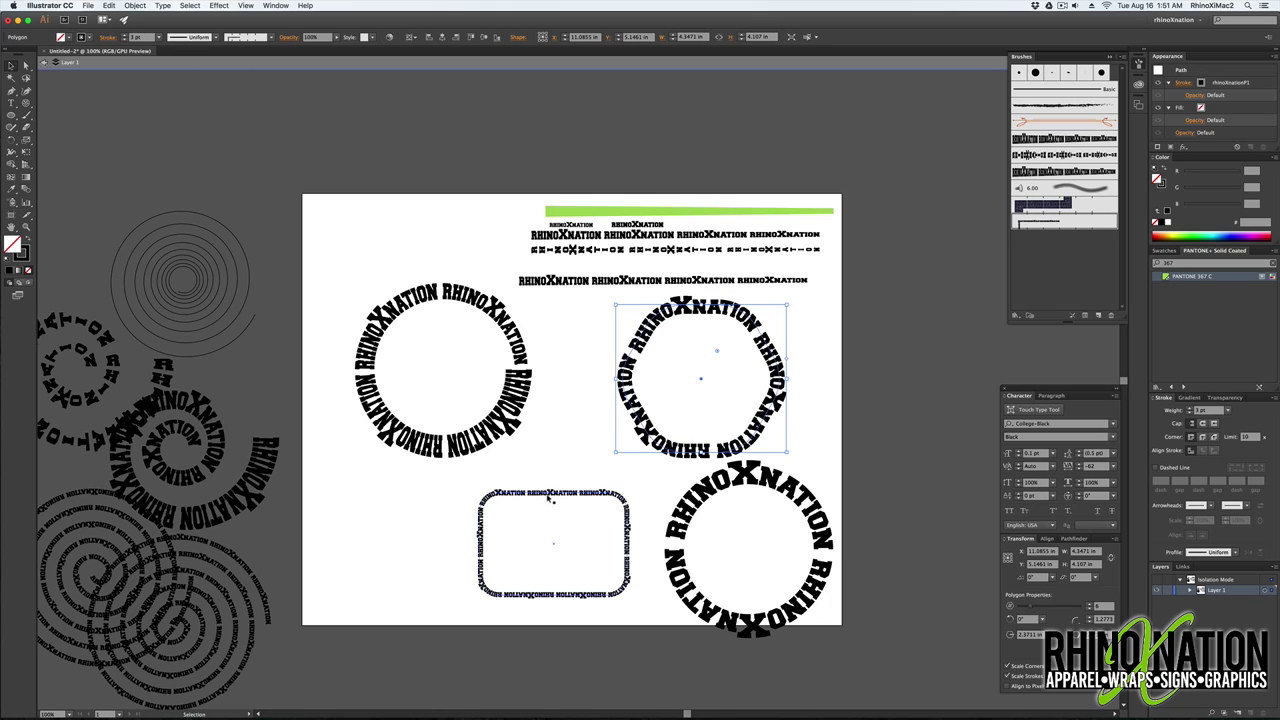
key("Escape")
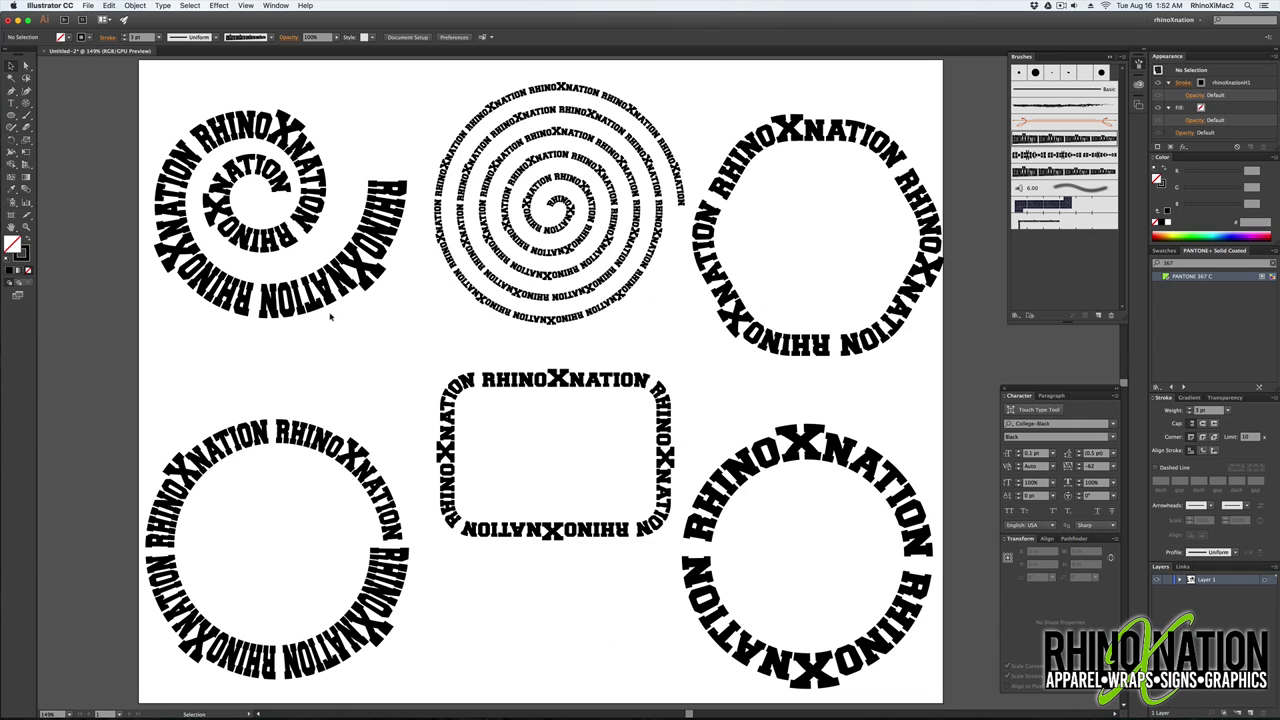
- Expand the appearance of the thick text spiral, and shift it slightly down and the text circle below it slightly up
left_click(333, 306)
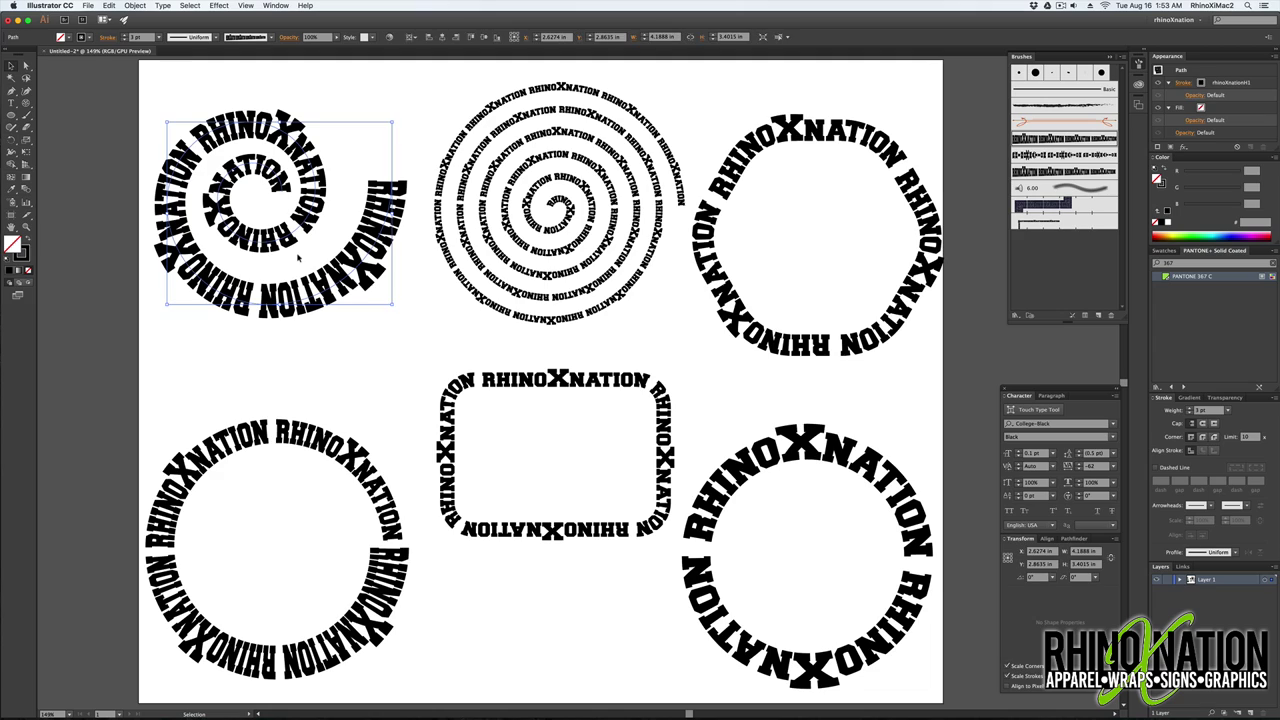
left_click(134, 5)
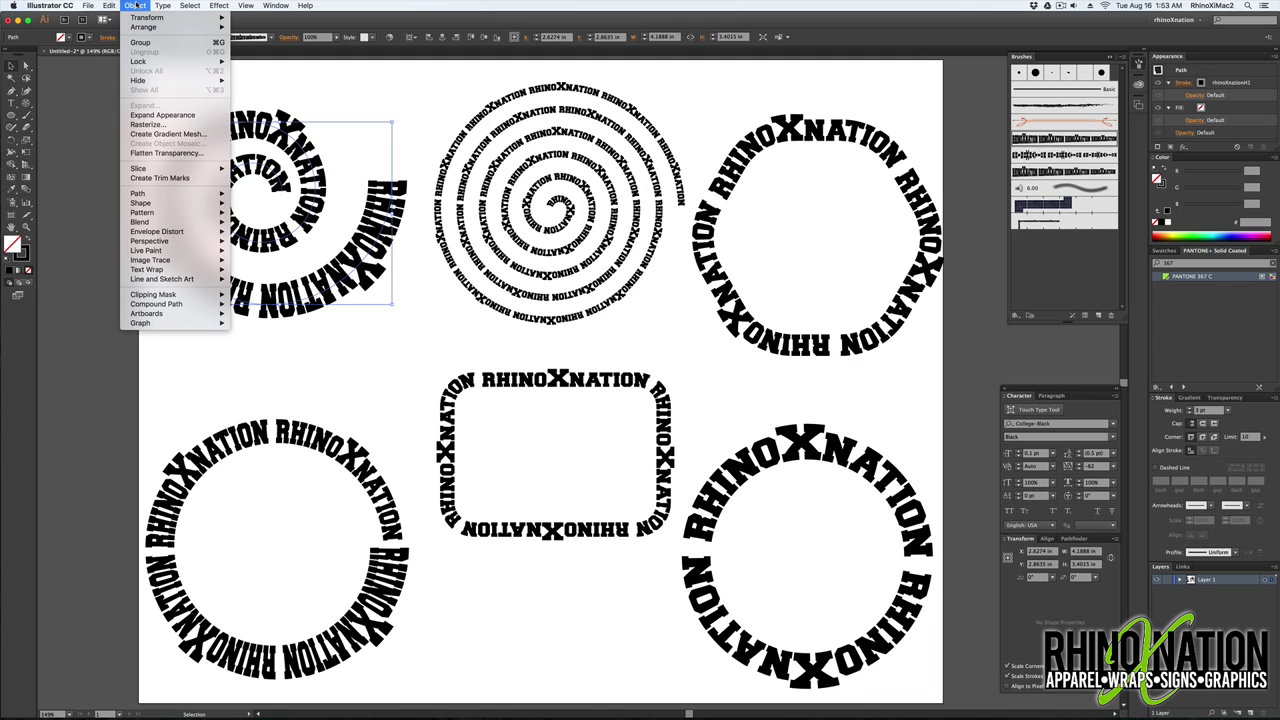
left_click(173, 116)
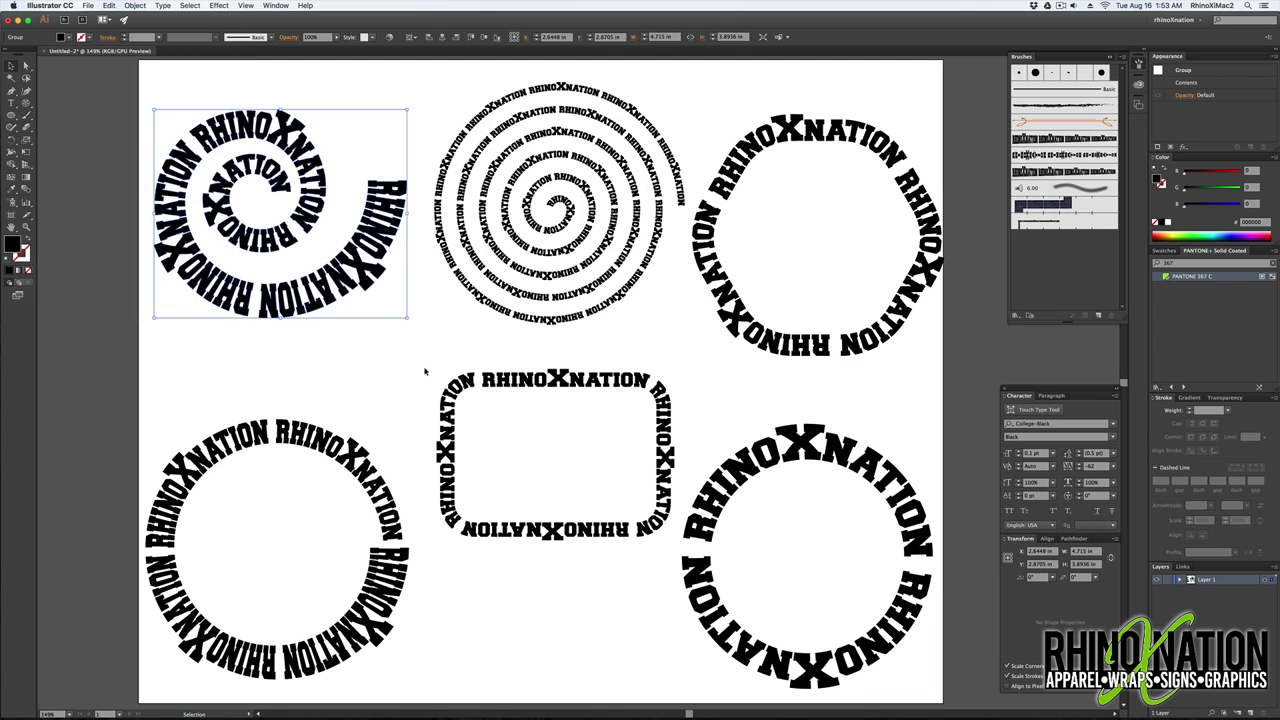
mouse_move(352, 292)
left_mouse_down()
mouse_move(372, 314)
mouse_move(341, 302)
left_mouse_up()
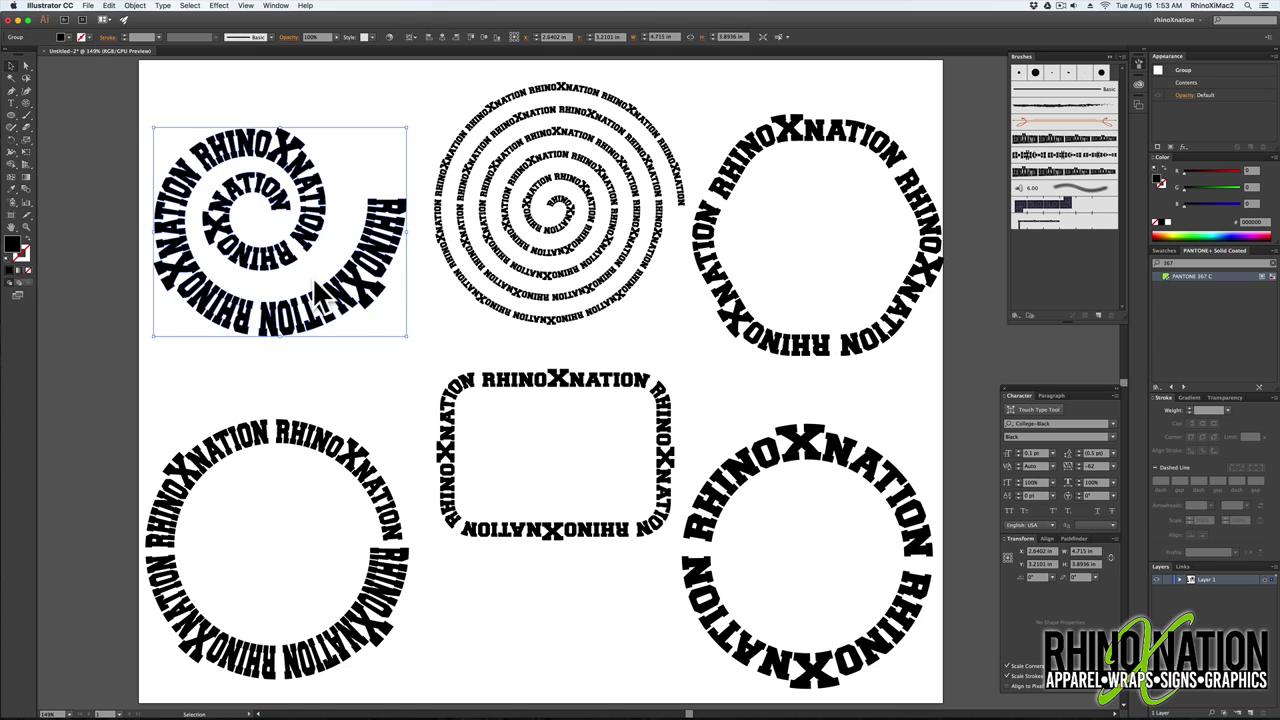
left_click(340, 440)
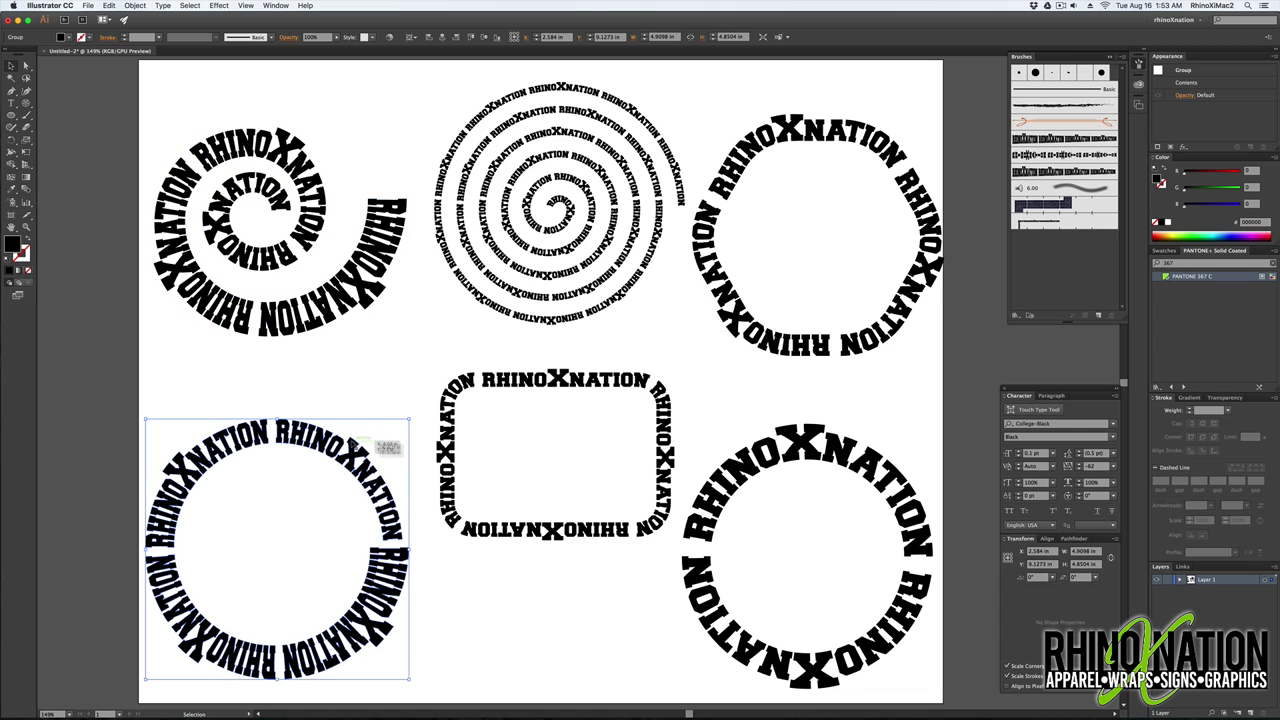
left_click_drag(376, 444, 379, 418)
- Move the pattern-brushed circle to the lower middle of the artboard and expand its appearance
left_click(559, 599)
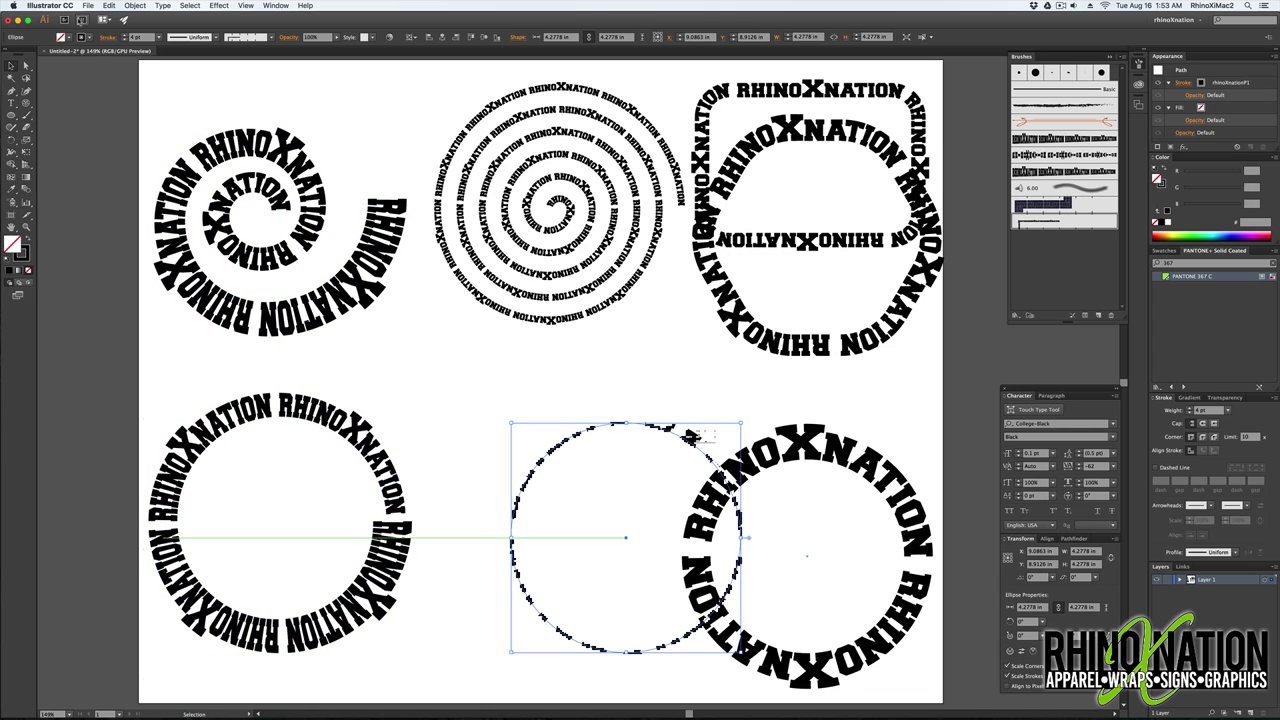
left_click(134, 5)
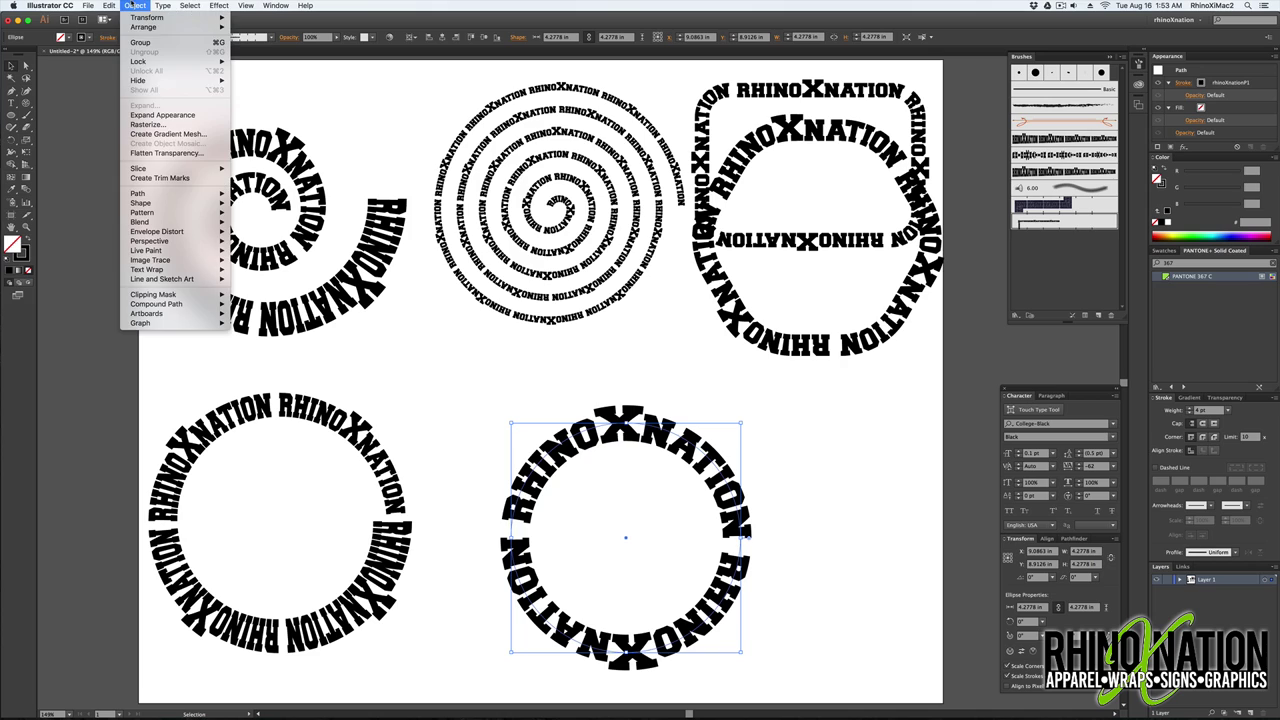
left_click(164, 126)
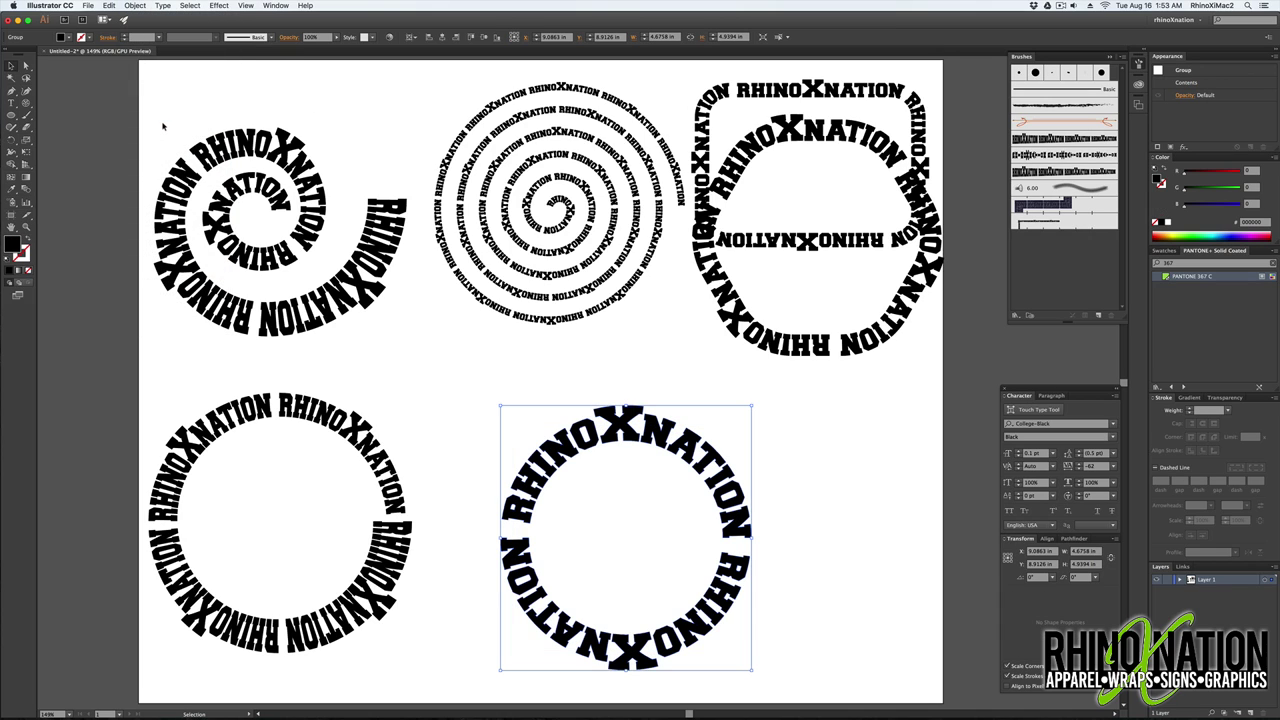
- Arrange the two expanded text circles side by side along the artboard's lower part, with the thick spiral above and beside them
left_click_drag(740, 595, 927, 609)
left_click_drag(379, 432, 618, 444)
left_click_drag(301, 306, 290, 406)
left_click_drag(366, 391, 389, 392)
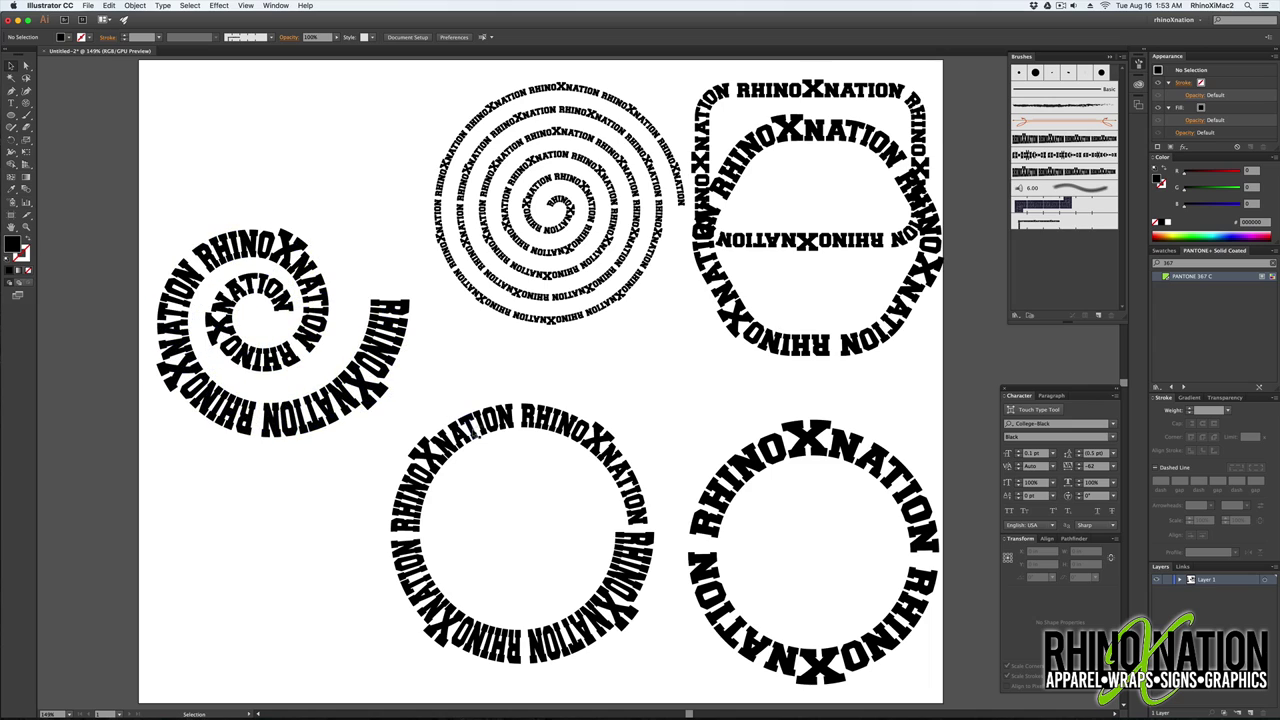
left_click_drag(477, 432, 434, 437)
left_click_drag(823, 436, 800, 440)
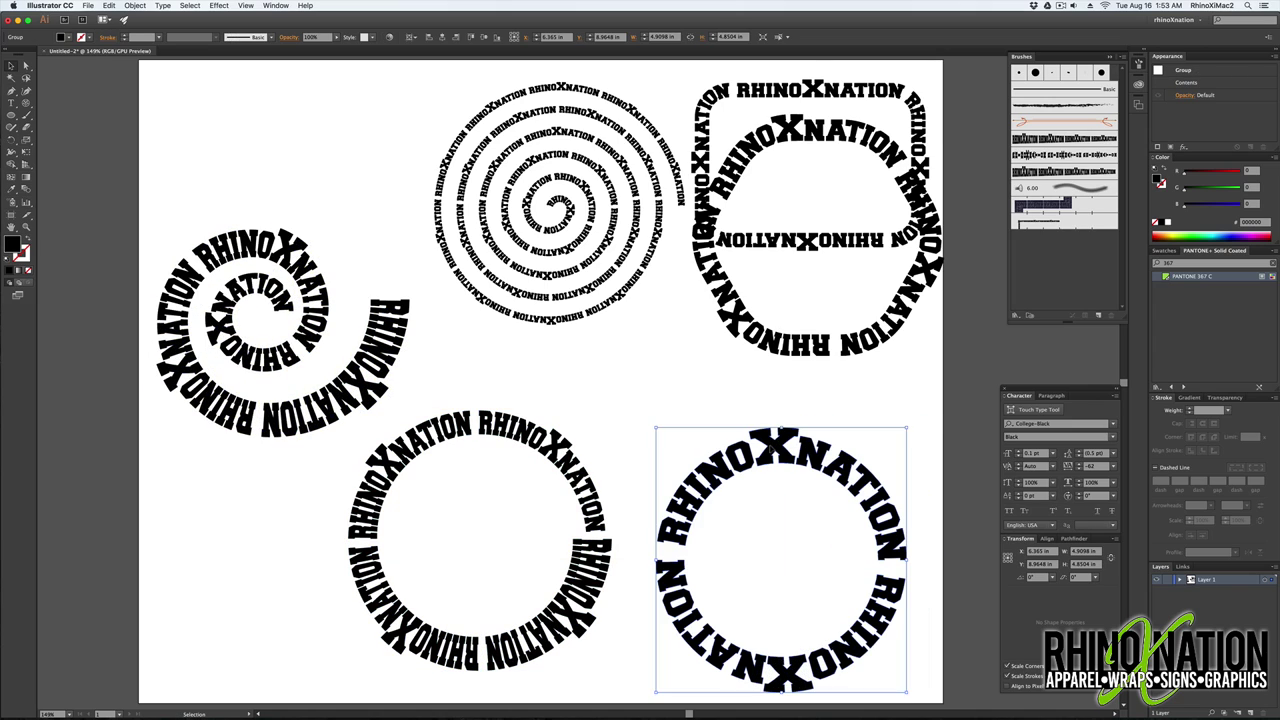
- Add a Stylize Drop Shadow effect to the thick text spiral with its default settings
left_click(395, 320)
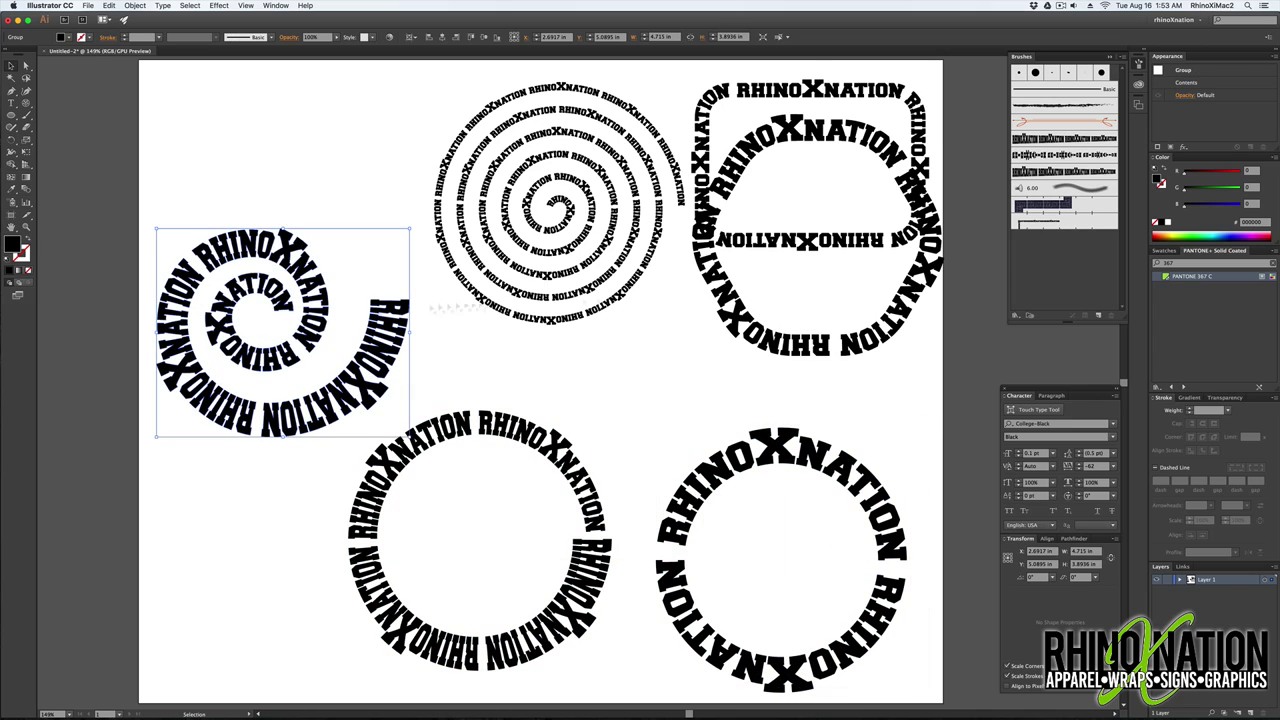
left_click(1184, 147)
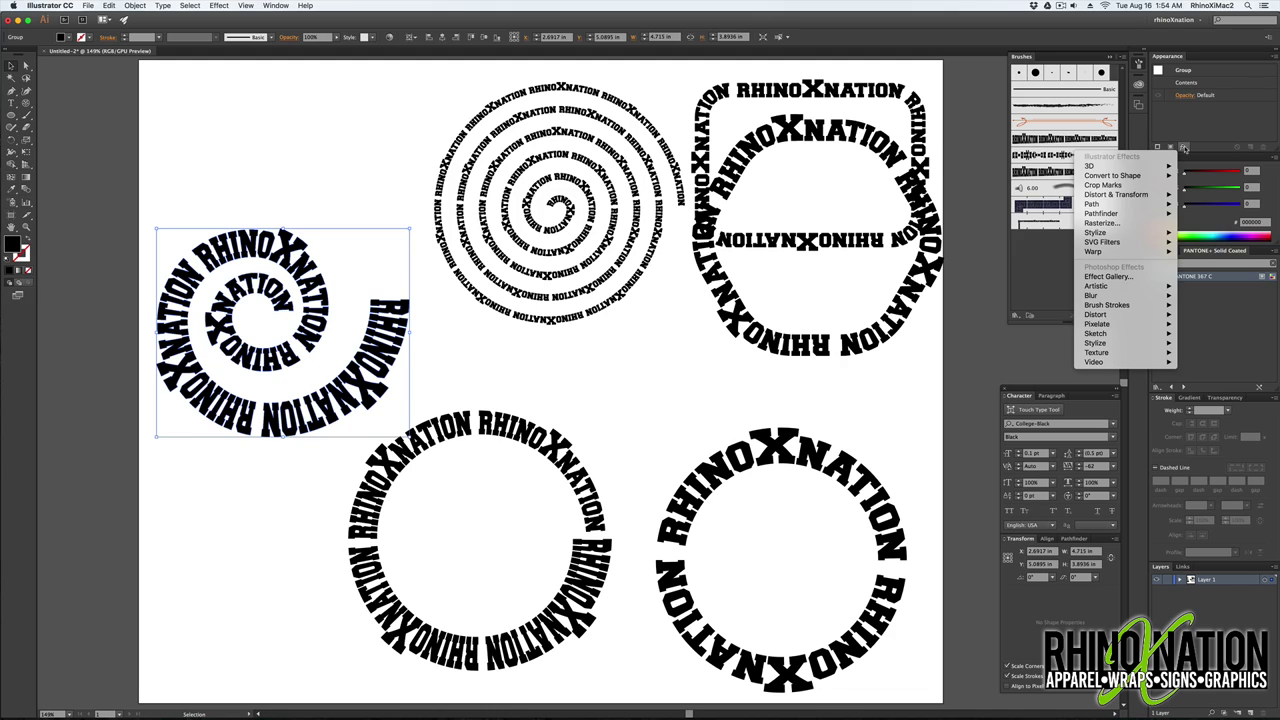
mouse_move(1100, 232)
left_click(1212, 234)
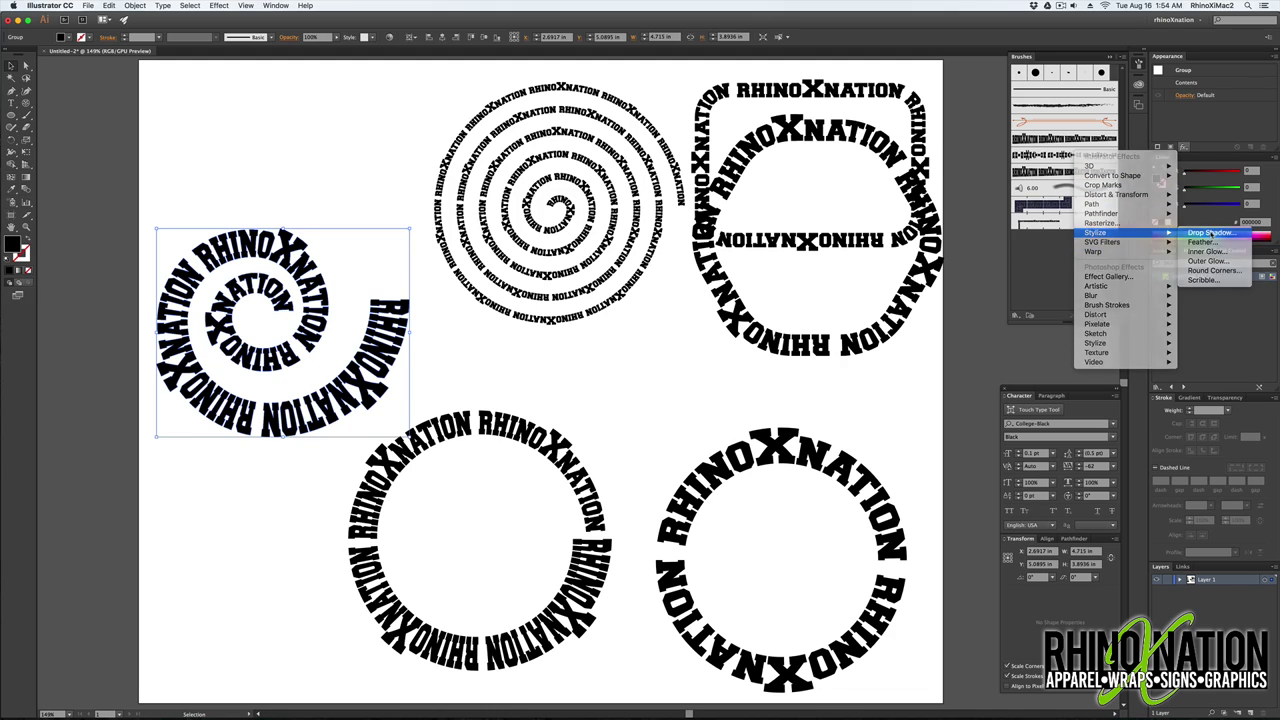
key("Return")
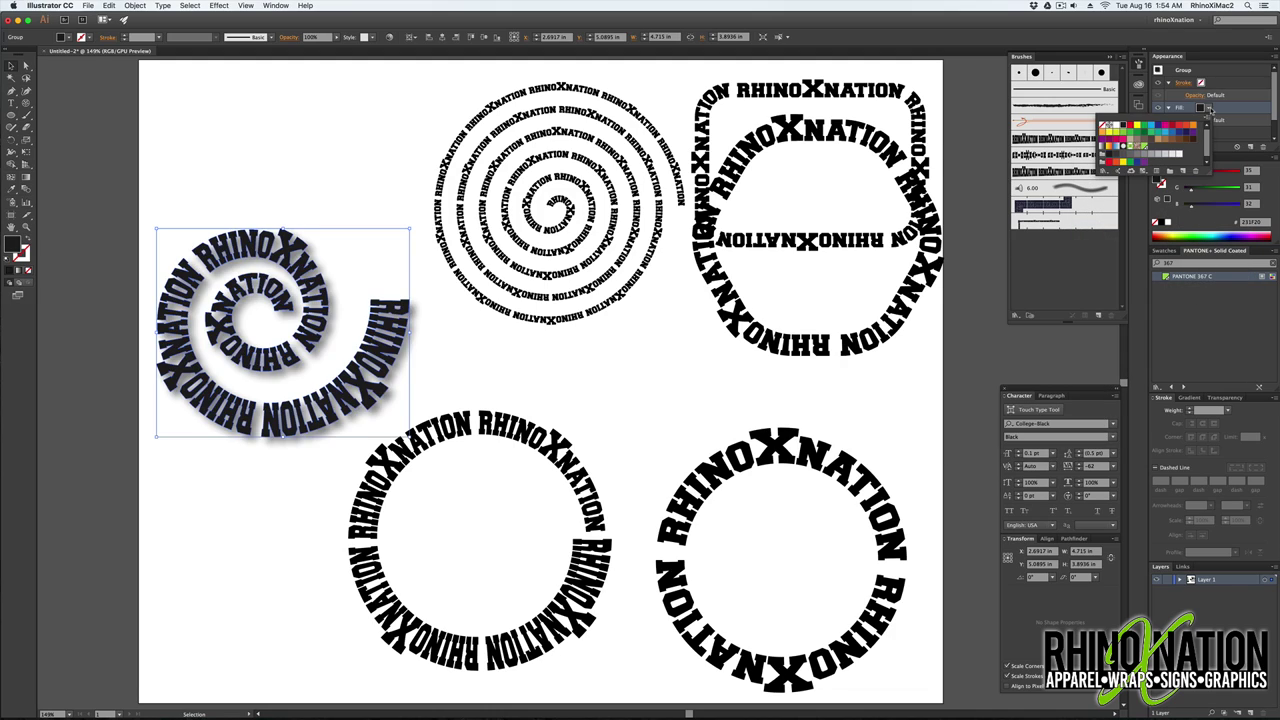
- Fill the thick text spiral with magenta EC008C and add a 1 pt stroke
left_click(1164, 126)
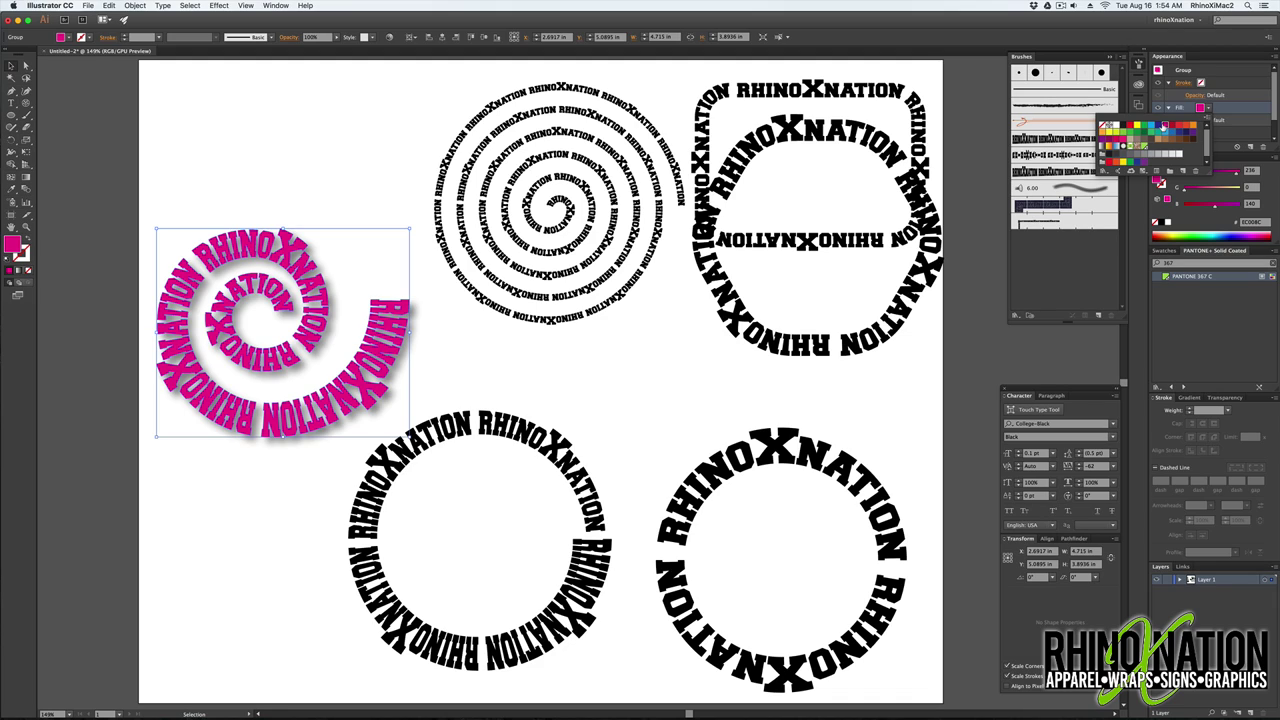
left_click(1160, 148)
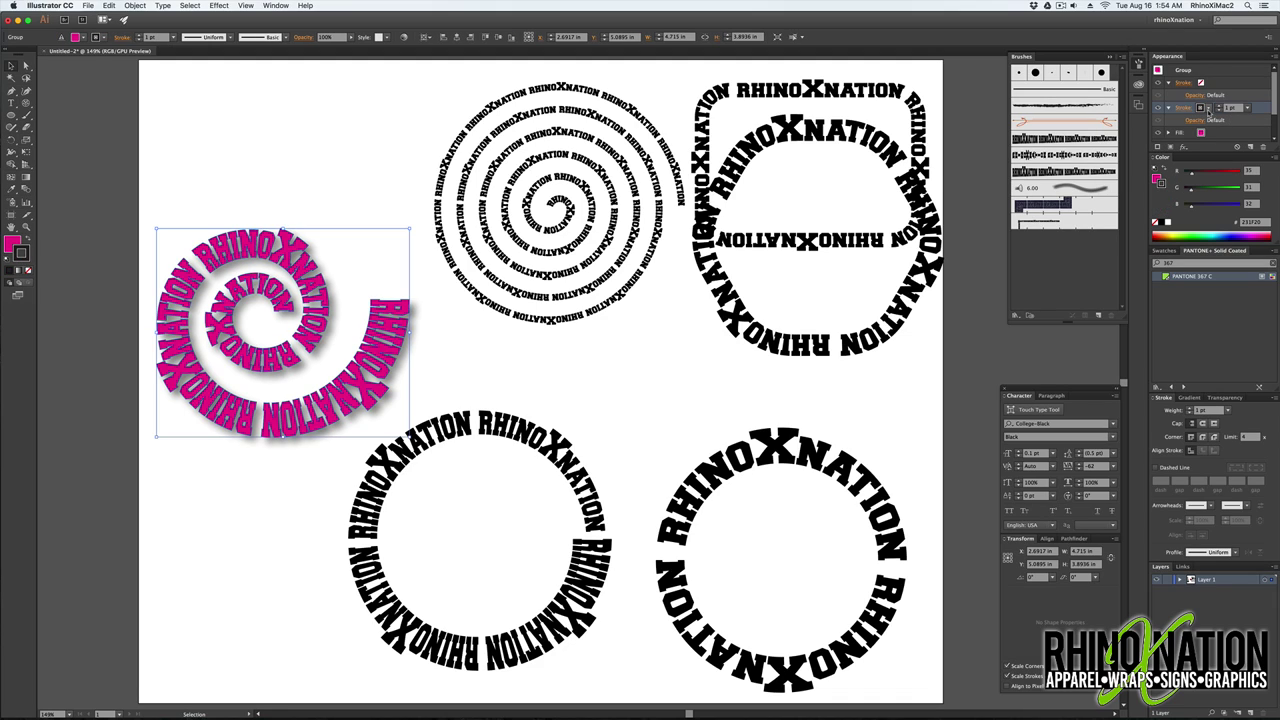
- Fill the text circle at the artboard's lower middle with the yellow-to-red gradient and set the gradient type to Radial
left_click(572, 464)
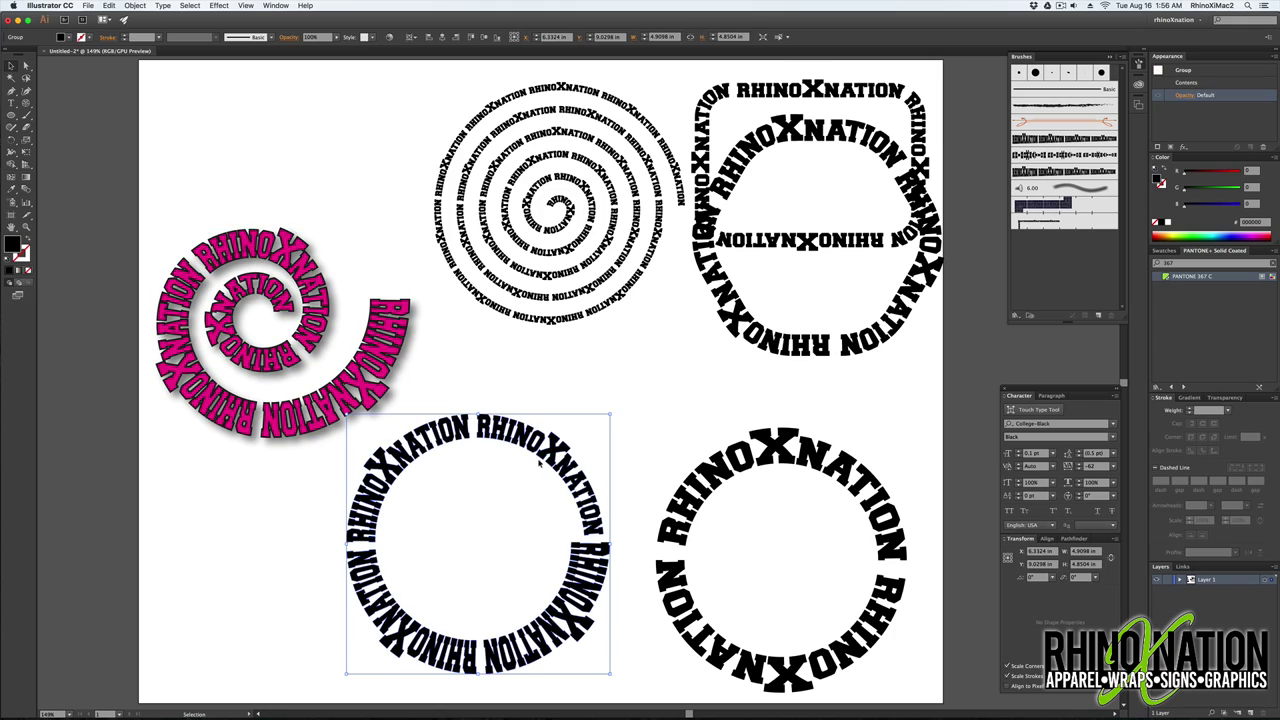
key("shift+super+o")
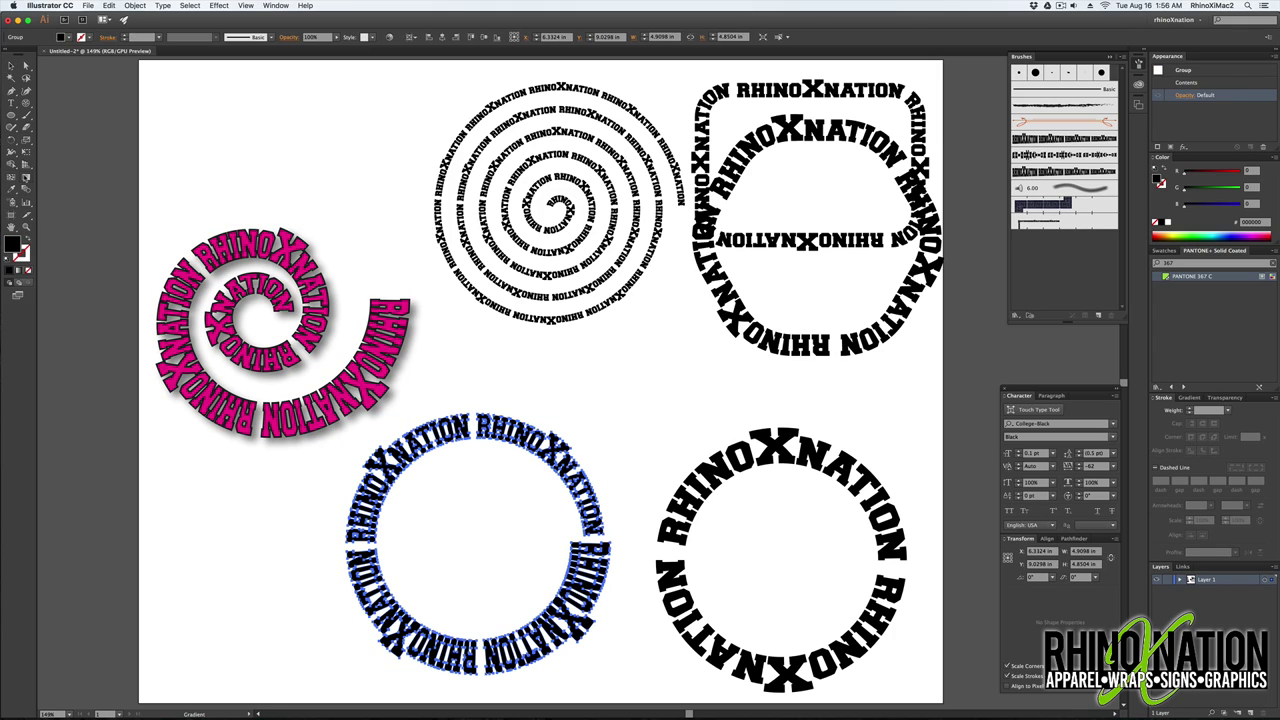
left_click(1190, 398)
left_click(1169, 412)
left_click(1119, 448)
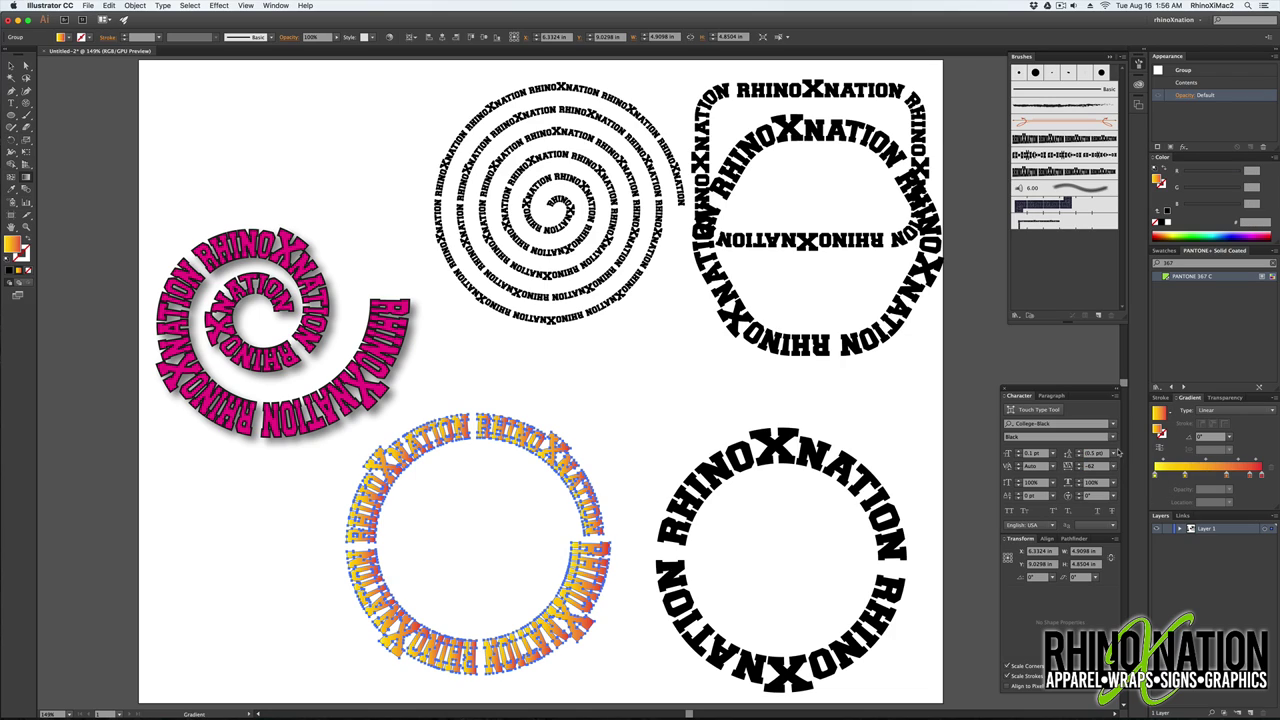
left_click(1236, 410)
left_click(1235, 434)
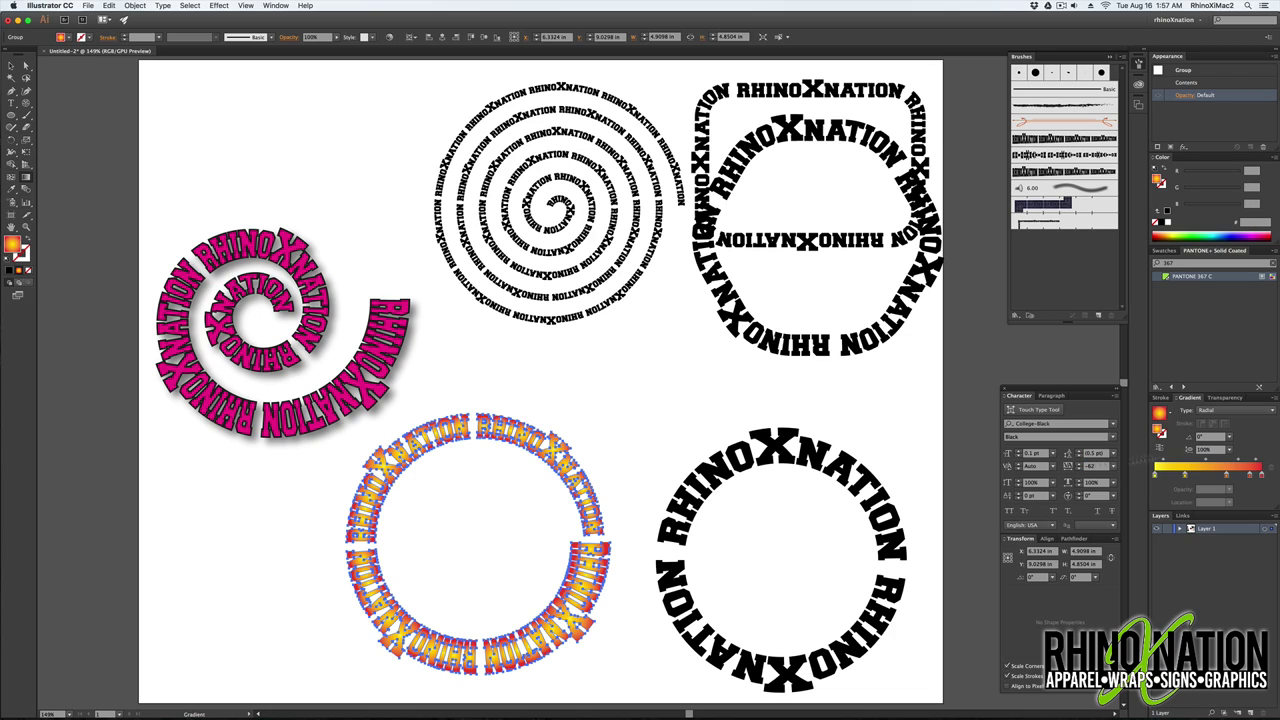
- Change the lower-middle text circle's fill to the blue-to-white gradient and set its type to Radial
left_click_drag(506, 466, 398, 670)
left_click_drag(475, 540, 569, 442)
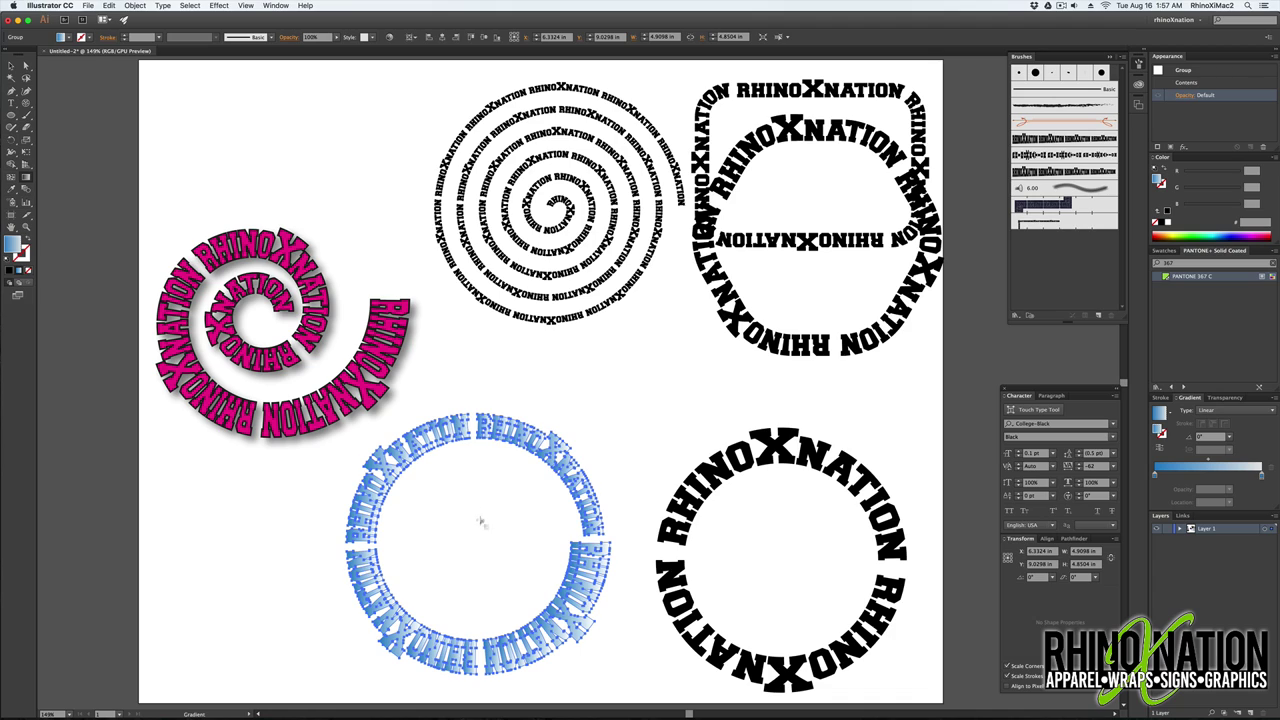
left_click_drag(480, 521, 489, 406)
left_click(1224, 397)
left_click(1161, 398)
left_click(1189, 398)
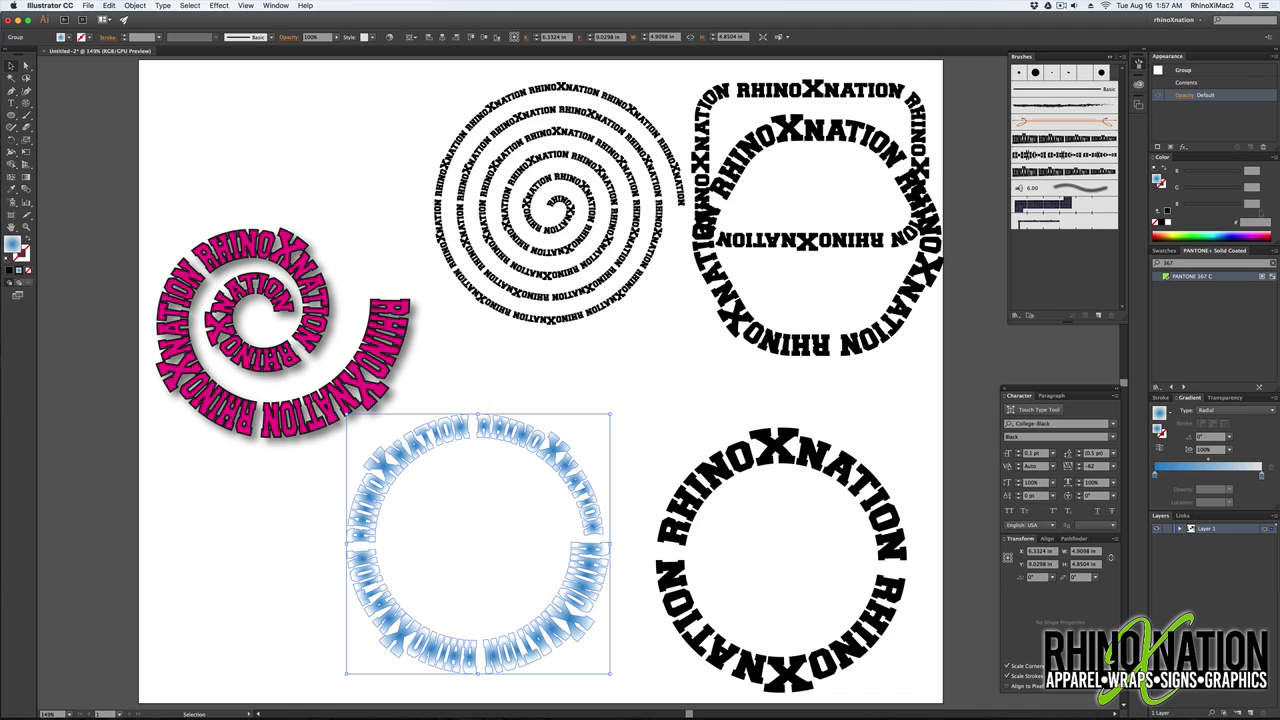
- Add a Stylize Drop Shadow to the blue text circle with Multiply mode, 50% opacity, 0.1 in offsets and 0.07 in blur
left_click(1184, 146)
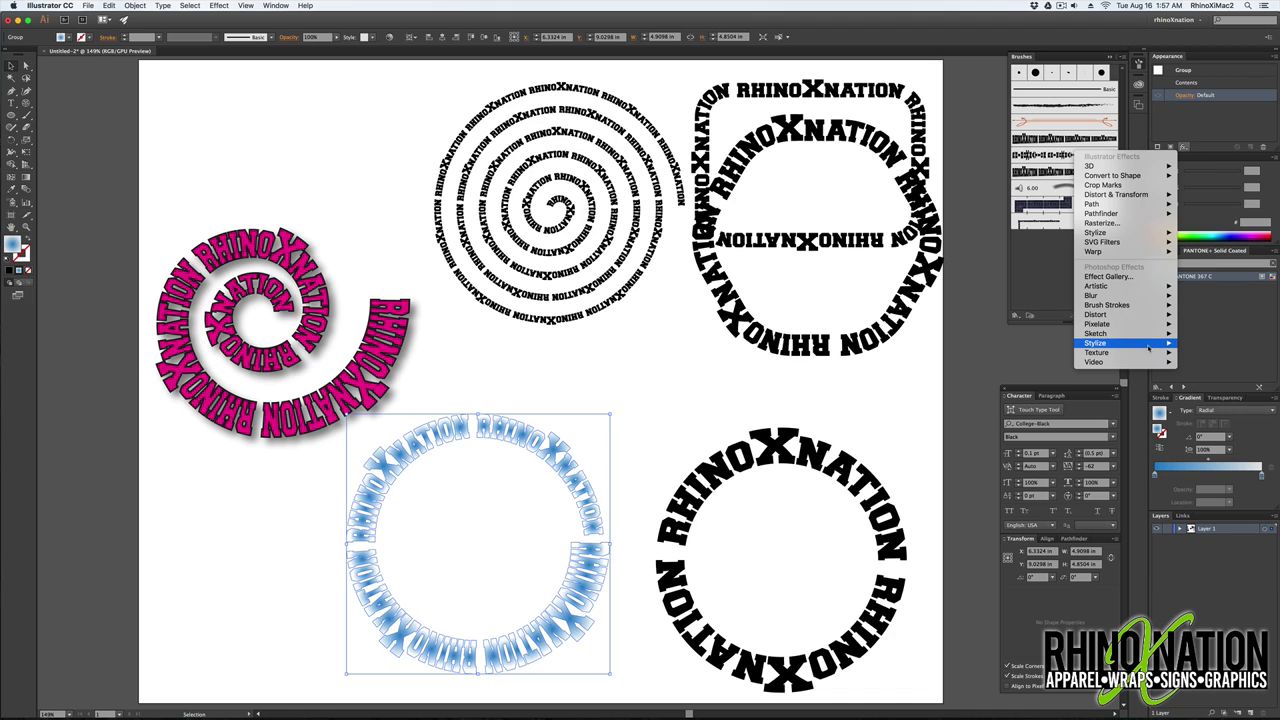
mouse_move(1110, 232)
left_click(1205, 233)
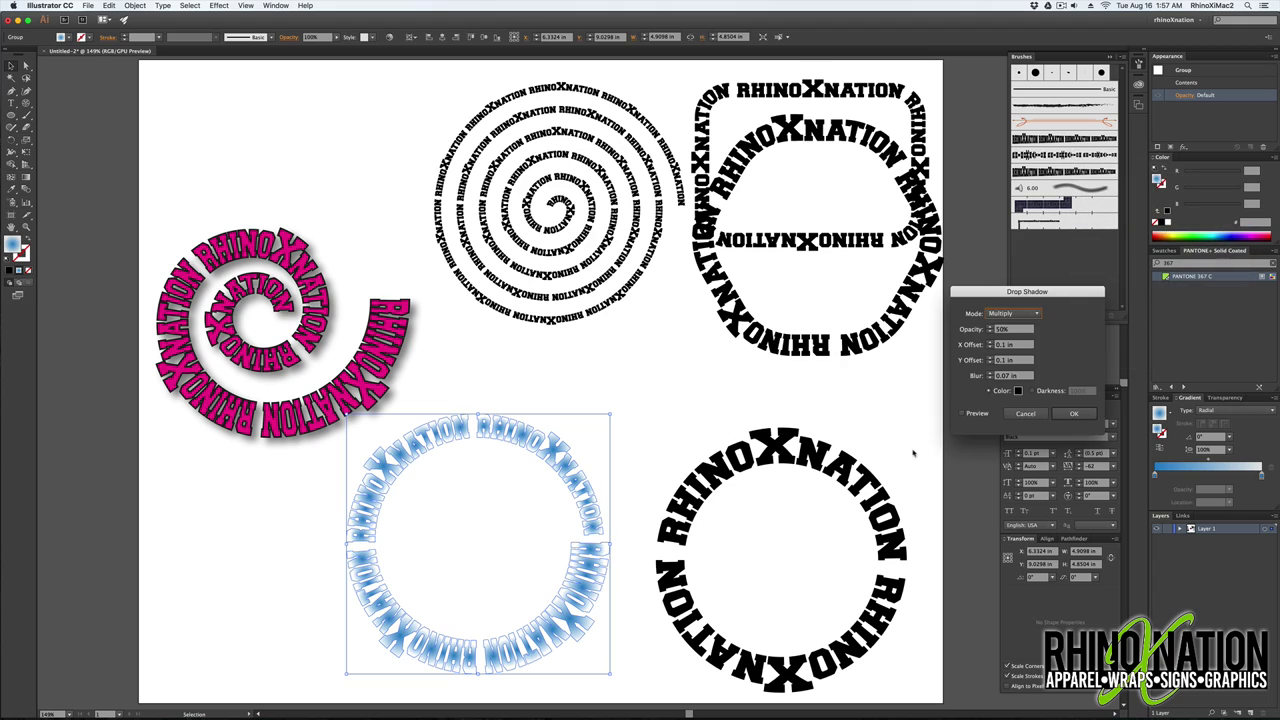
key("Return")
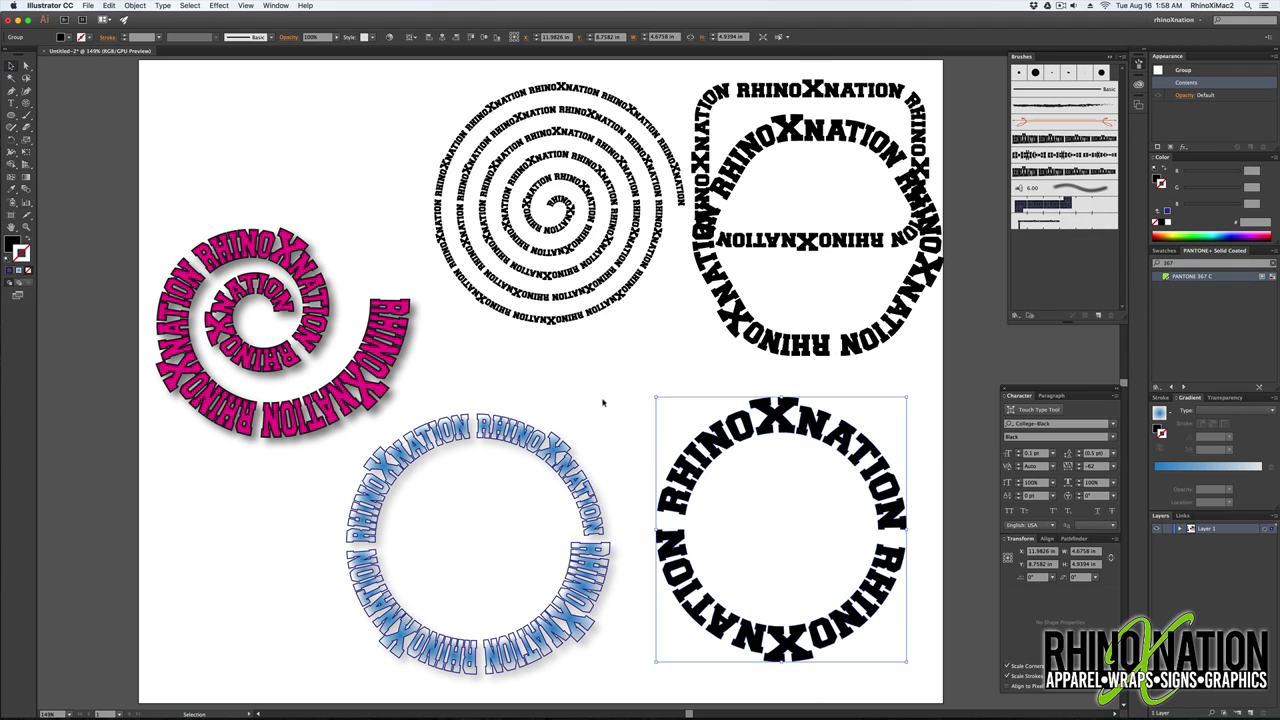
- Nudge the black text circle slightly and apply a Pucker & Bloat distortion with a slight pucker that gives its letters spiky edges
left_click(603, 403)
left_click_drag(738, 436, 739, 442)
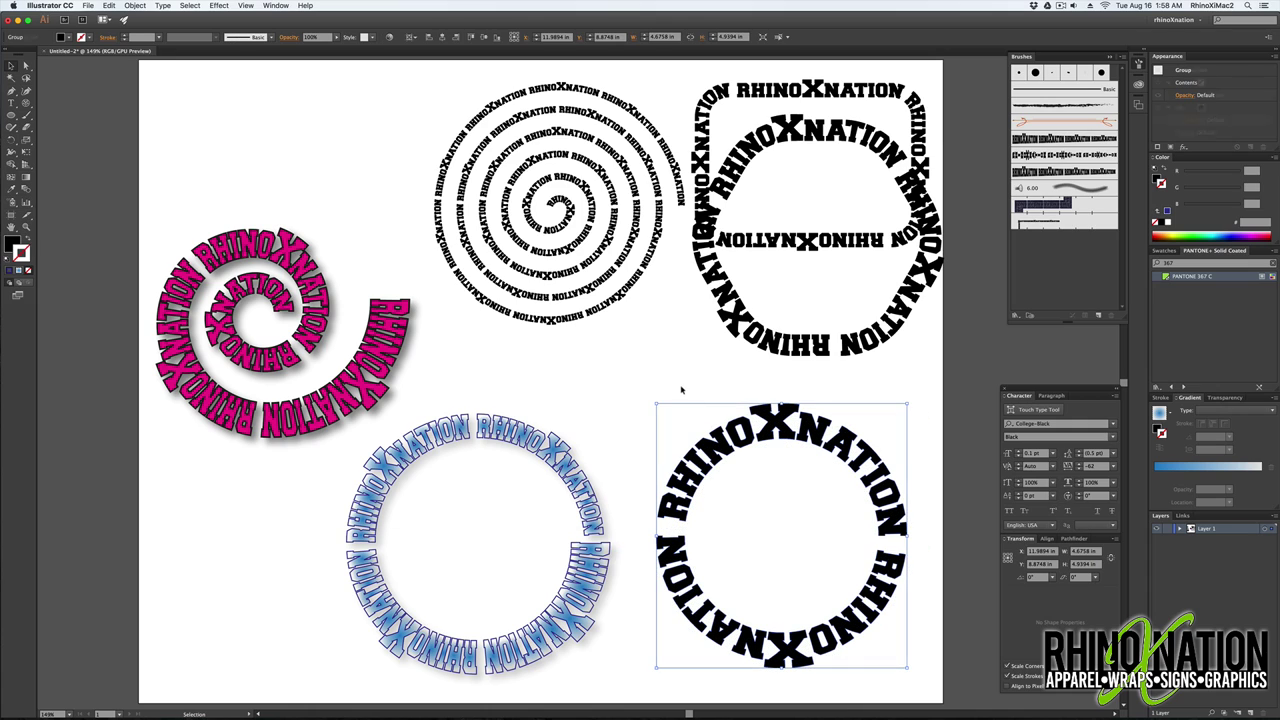
left_click(680, 389)
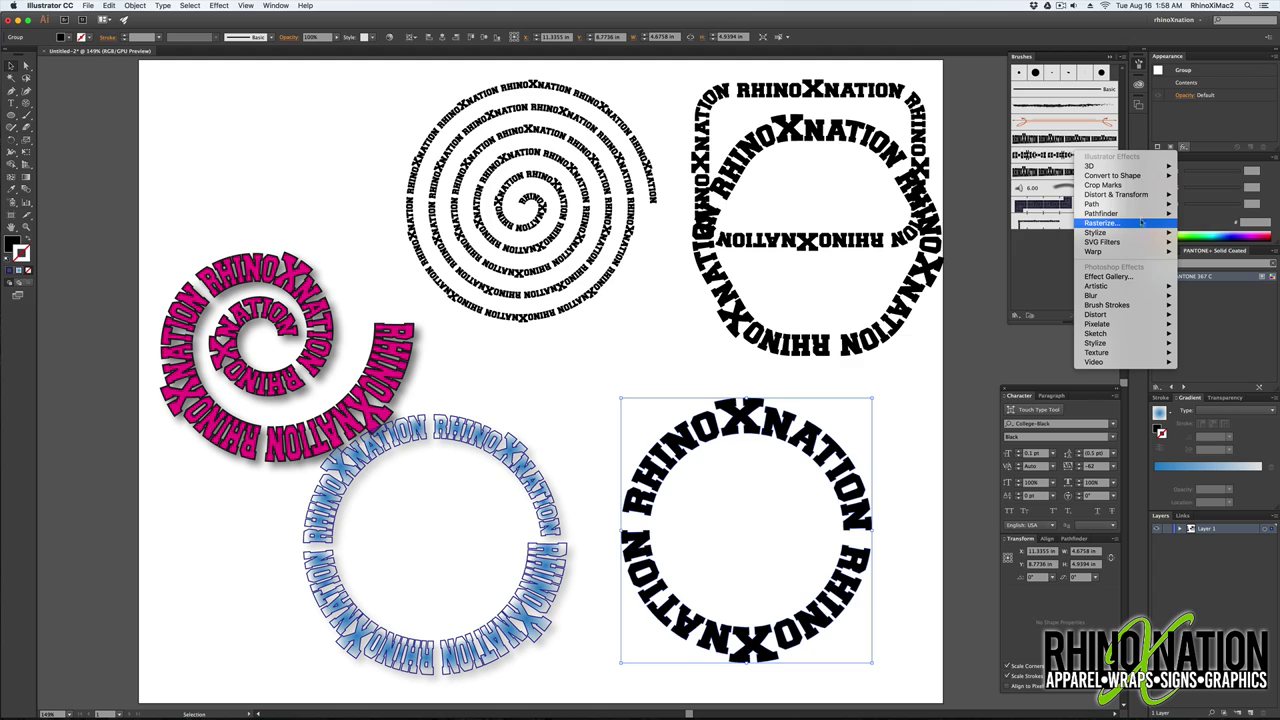
mouse_move(1160, 194)
left_click(1213, 203)
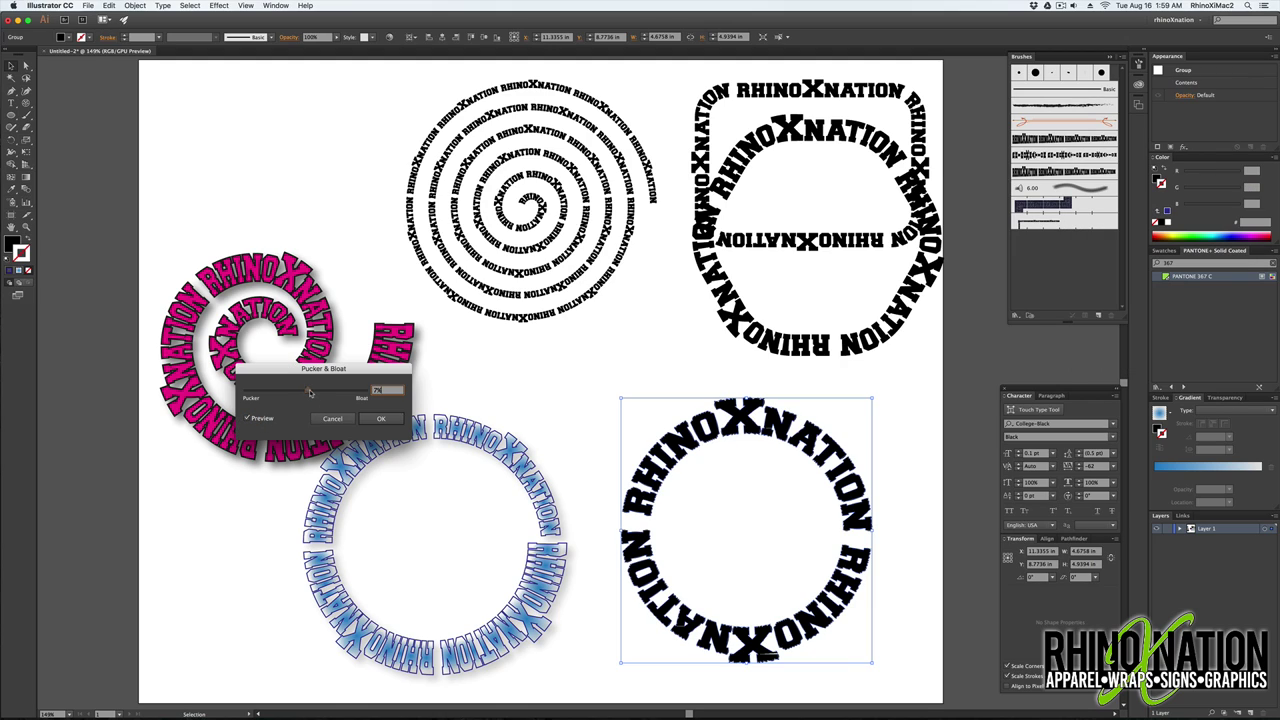
left_click_drag(305, 391, 302, 392)
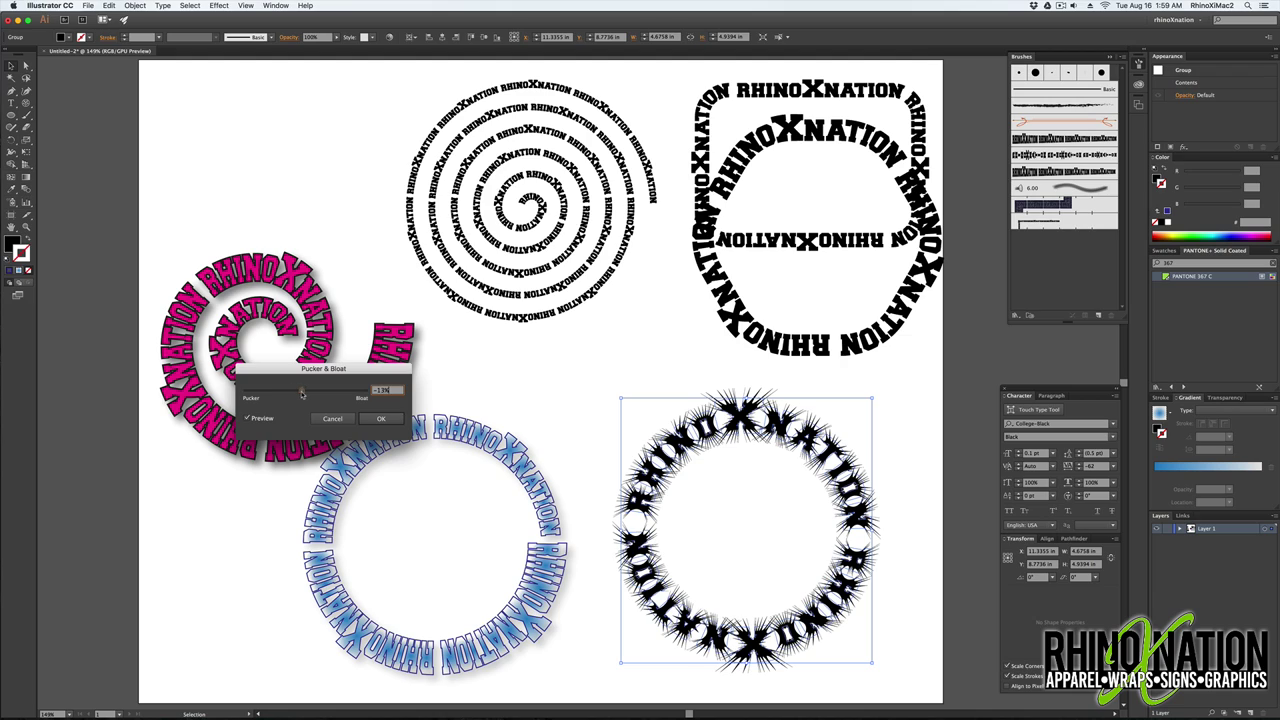
left_click(381, 418)
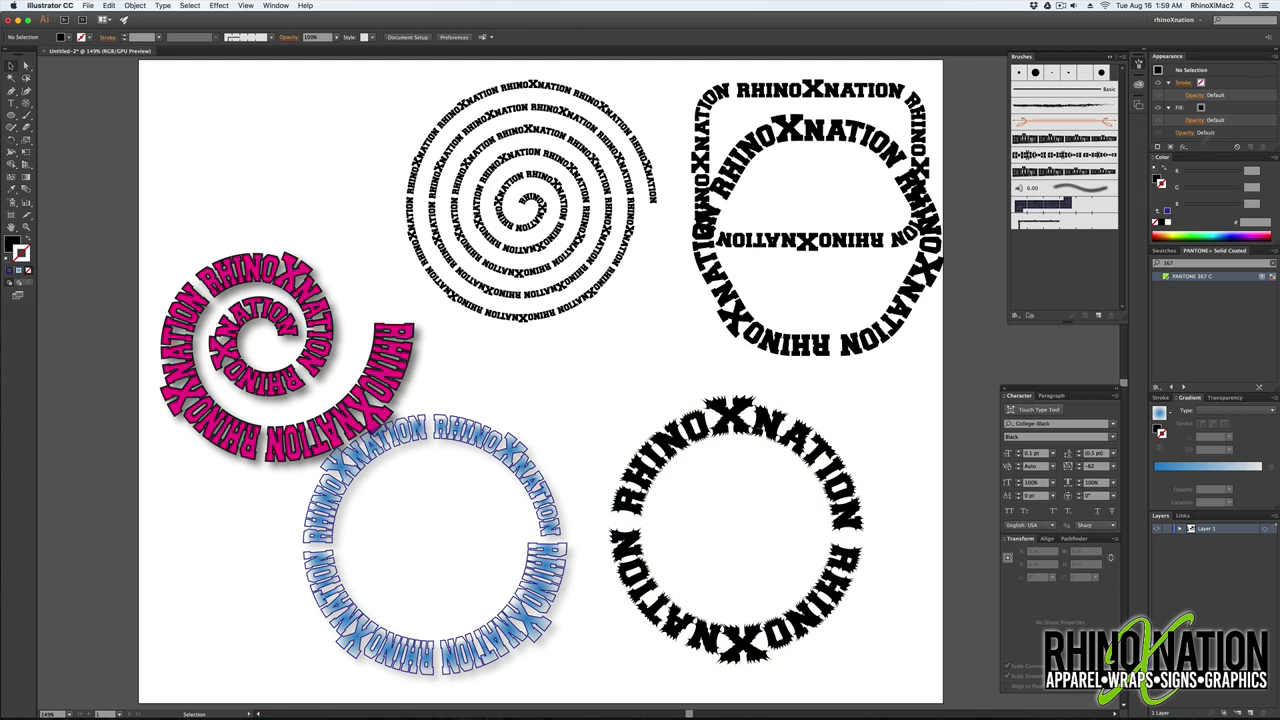
left_click(1185, 146)
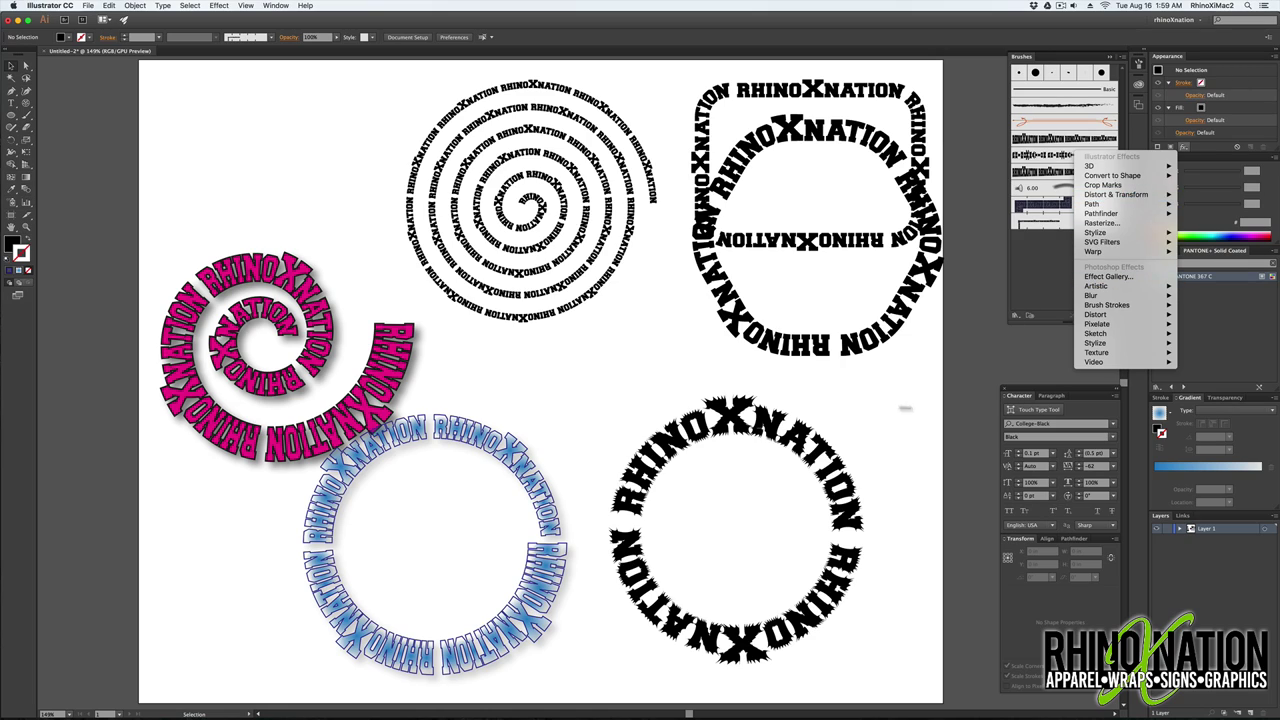
left_click(775, 420)
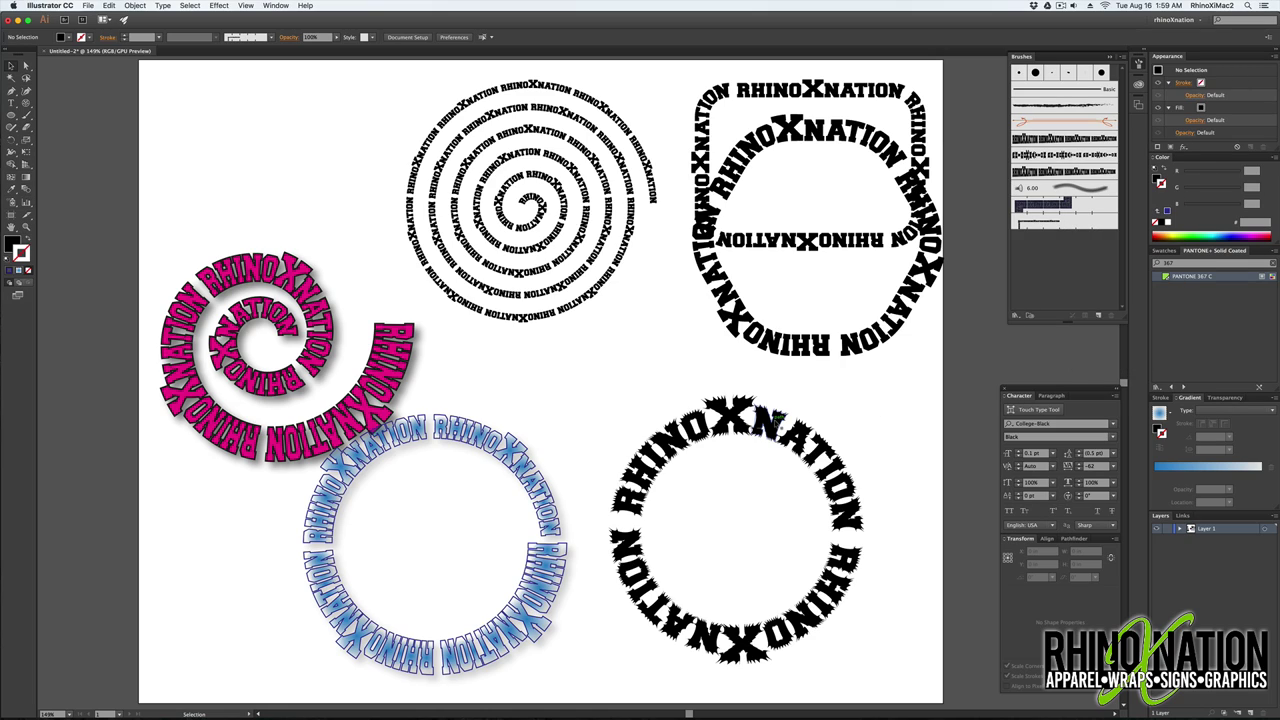